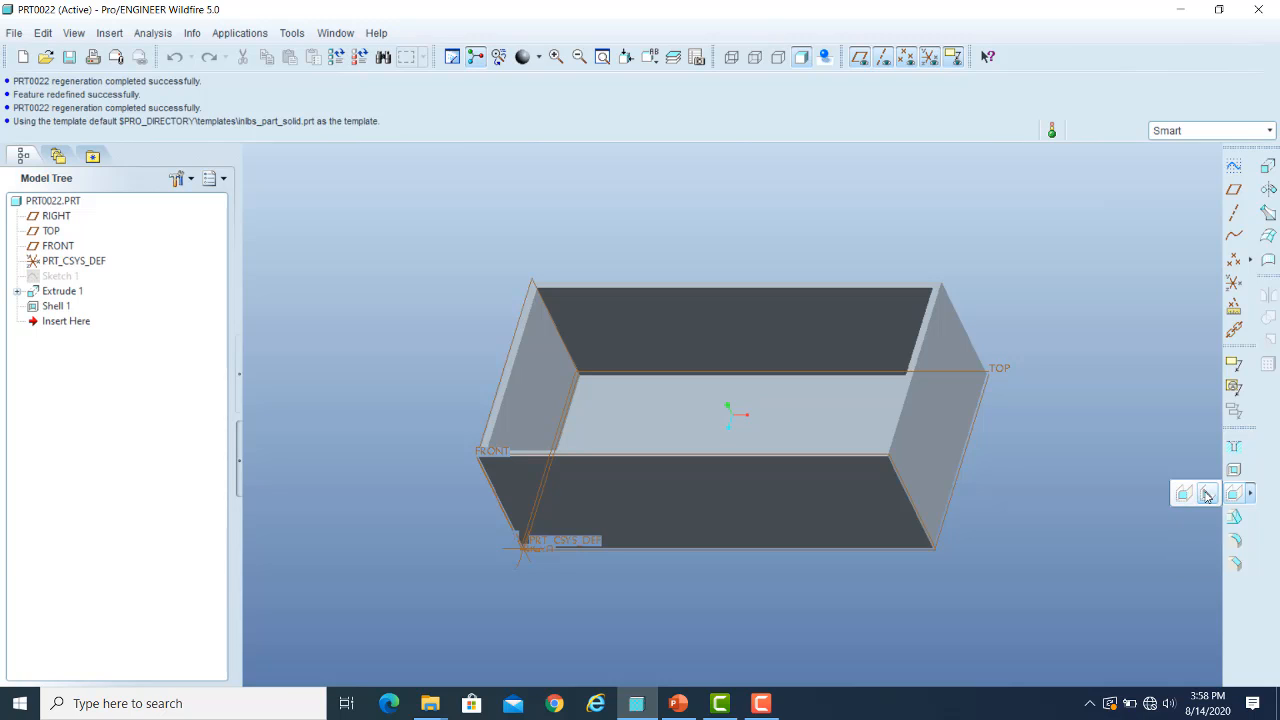
- Start a sketch on the shelled box's inner floor, using the outer right side face as the reference oriented Right
click(1126, 360)
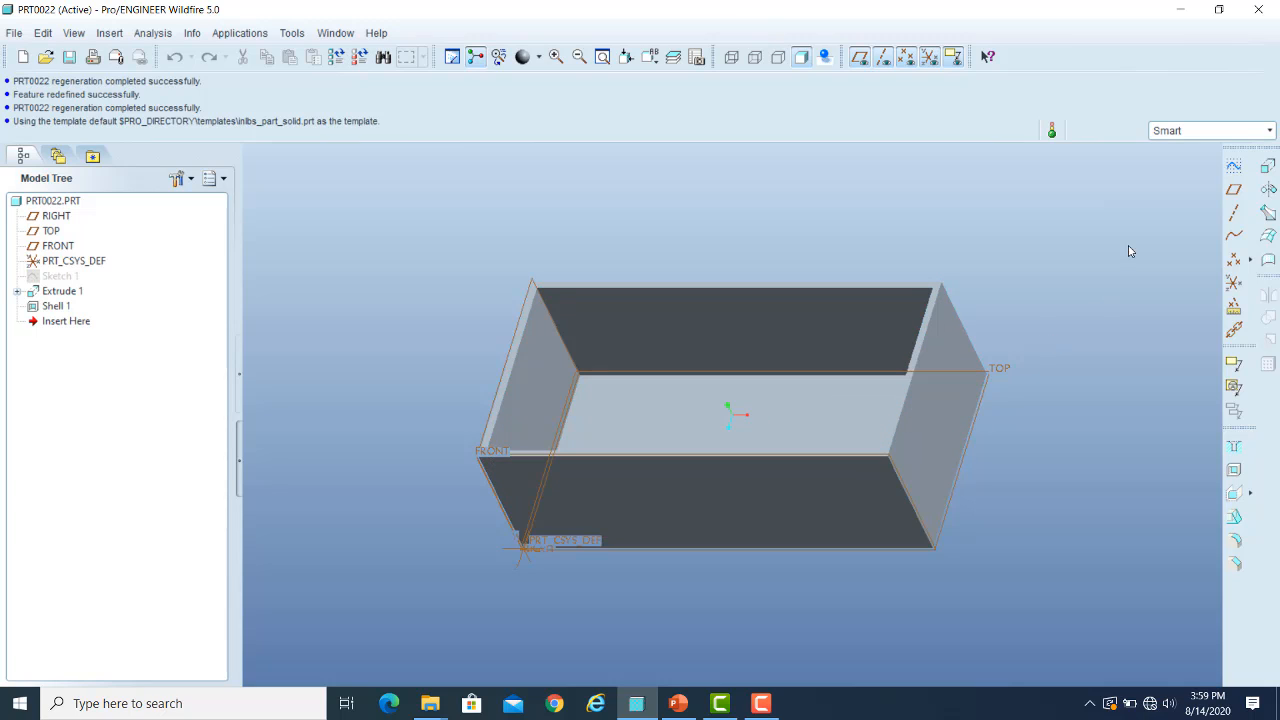
click(1236, 167)
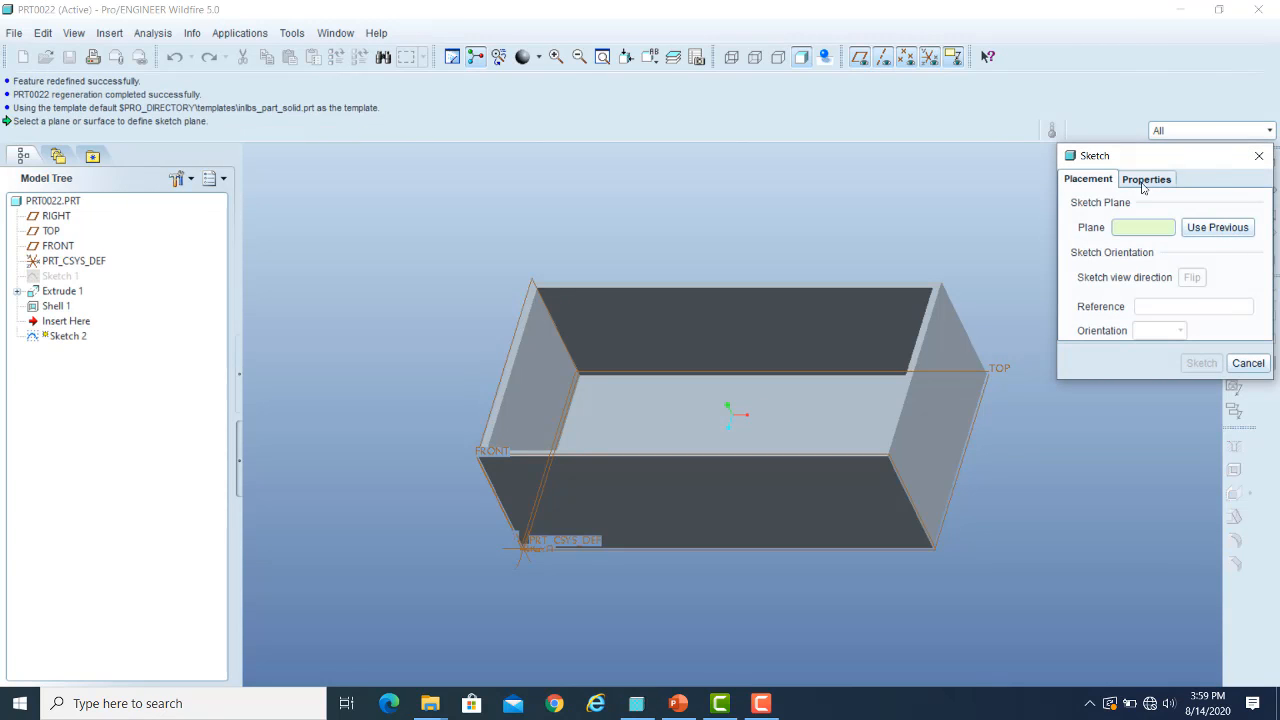
click(676, 421)
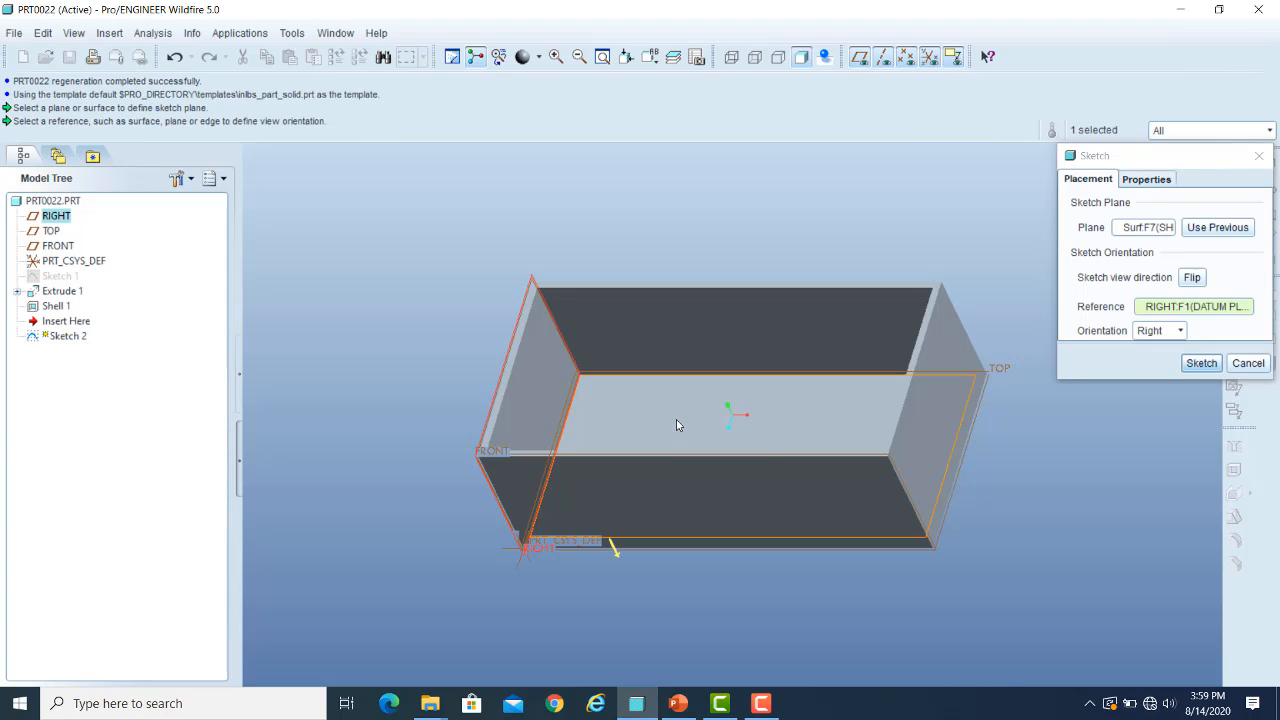
right_click(1178, 314)
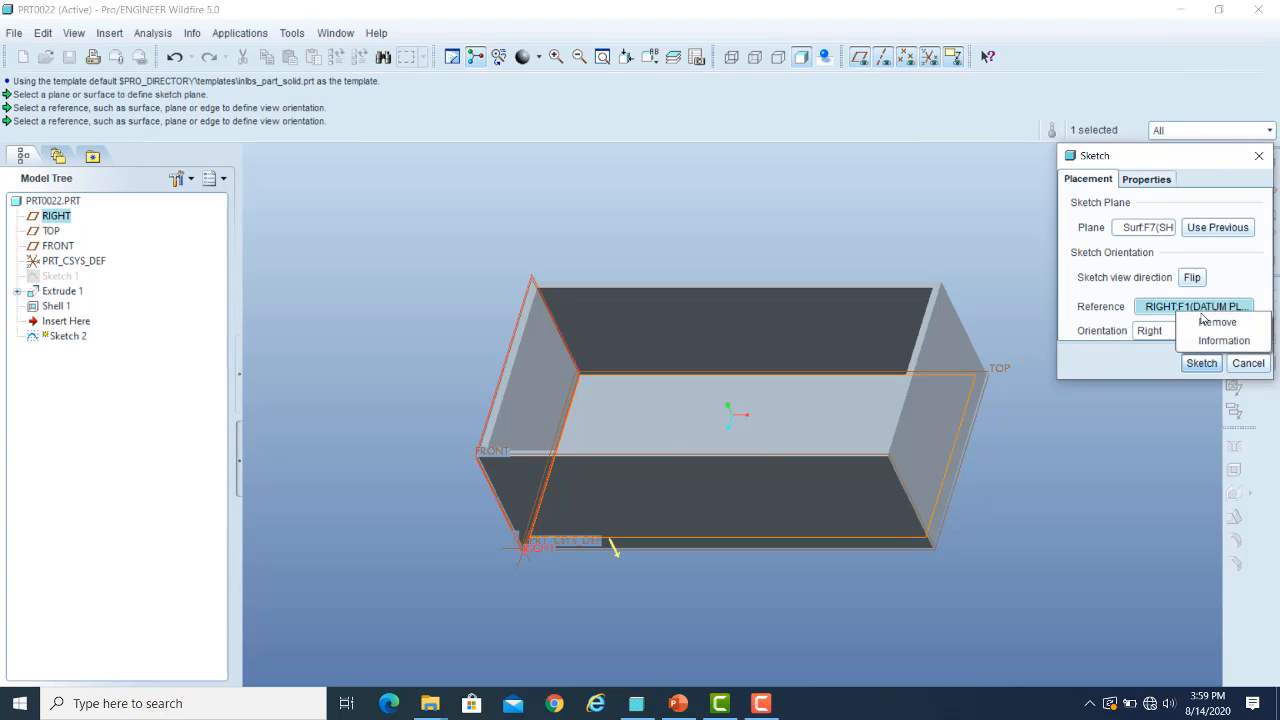
click(1212, 321)
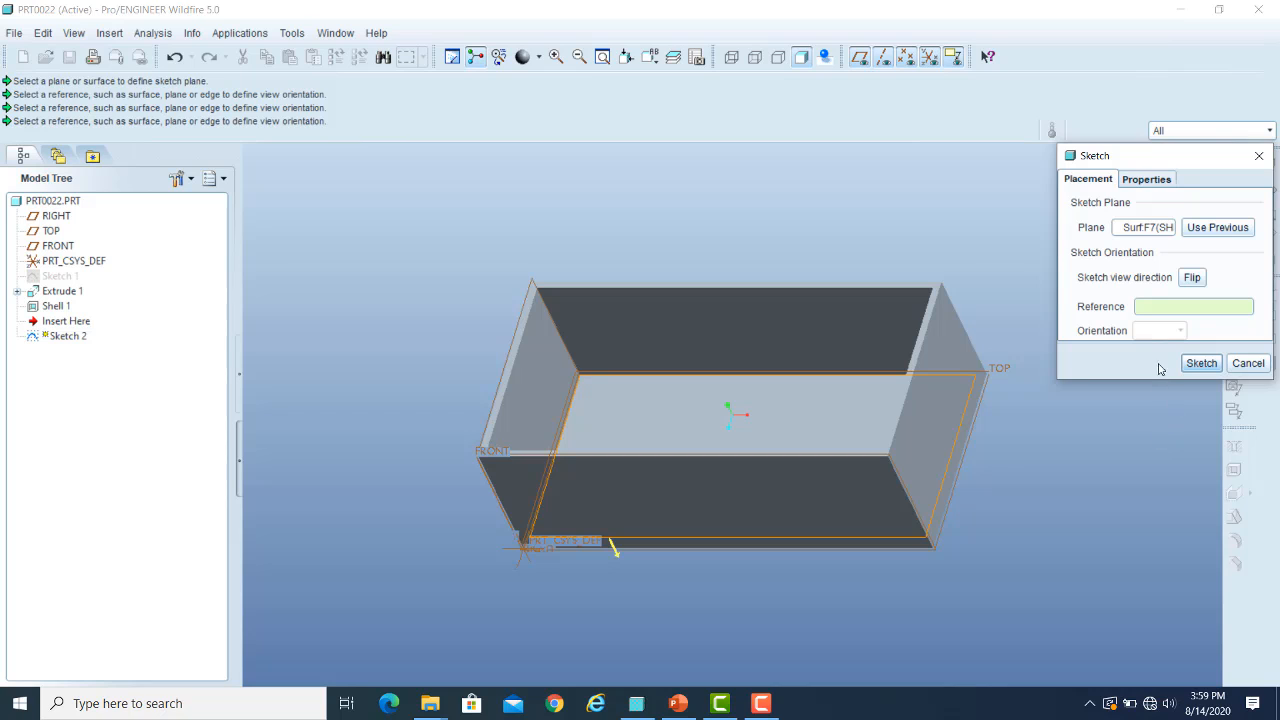
click(935, 407)
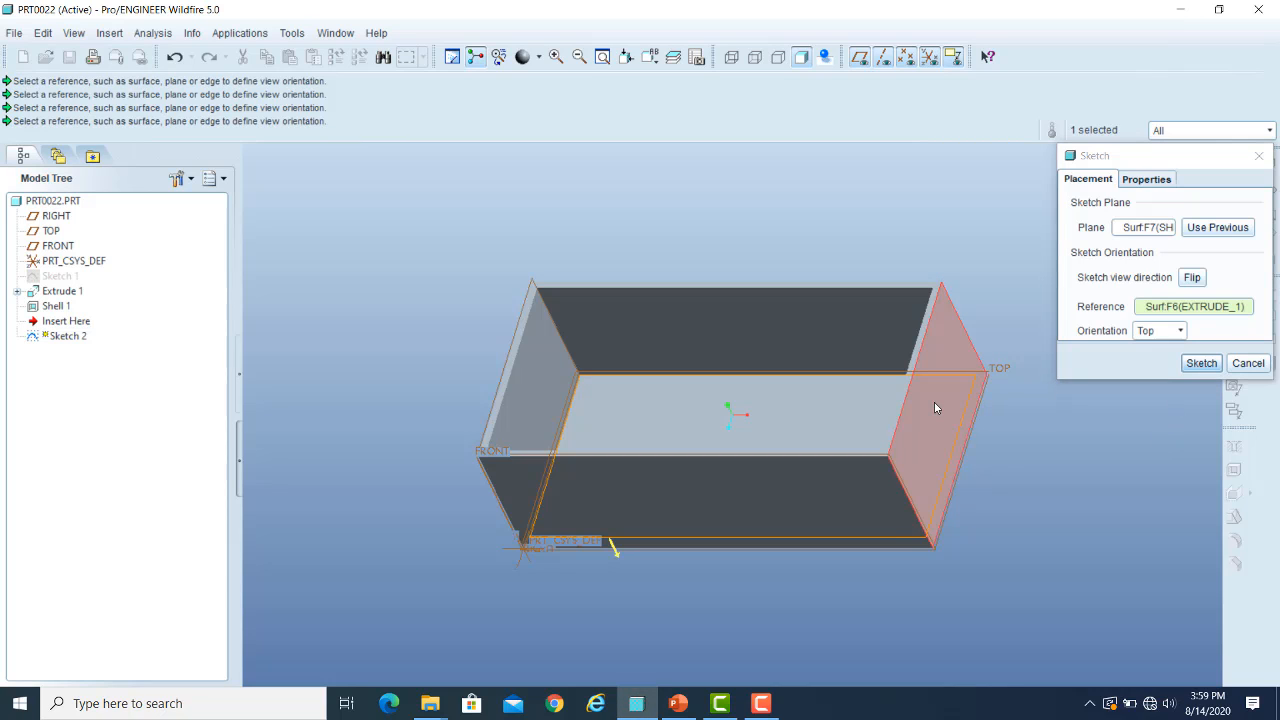
click(1181, 332)
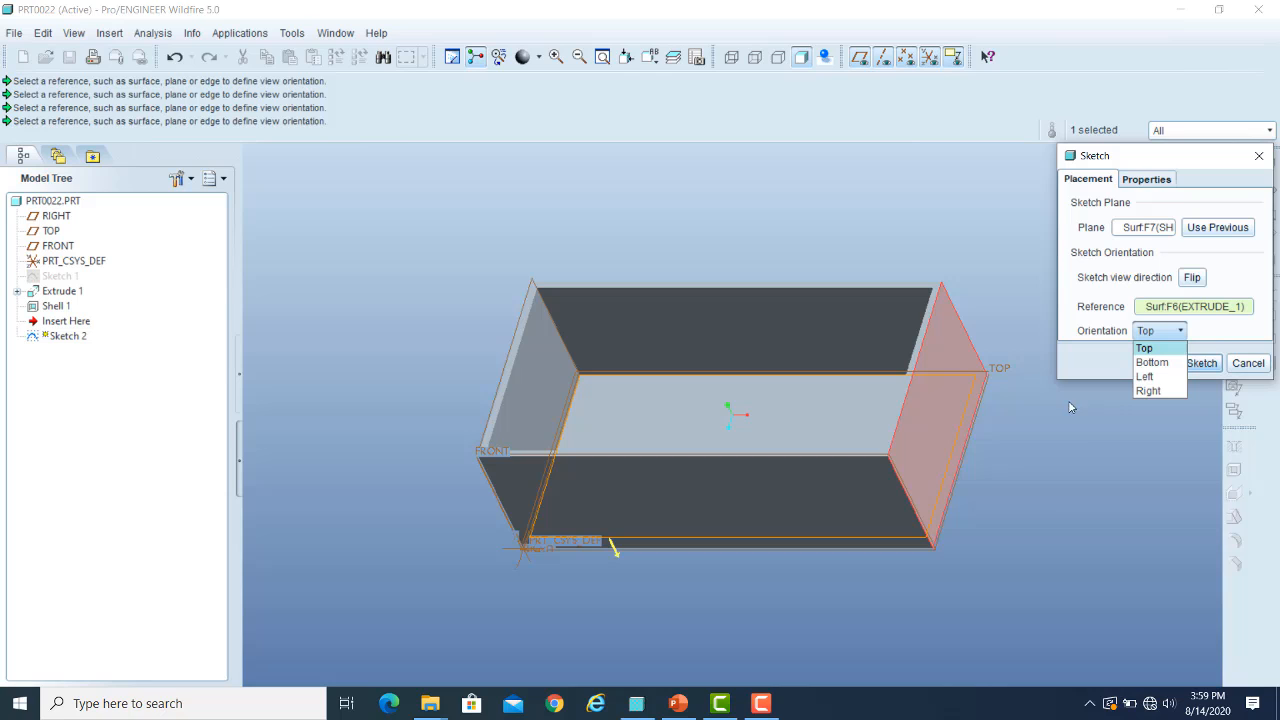
click(1149, 391)
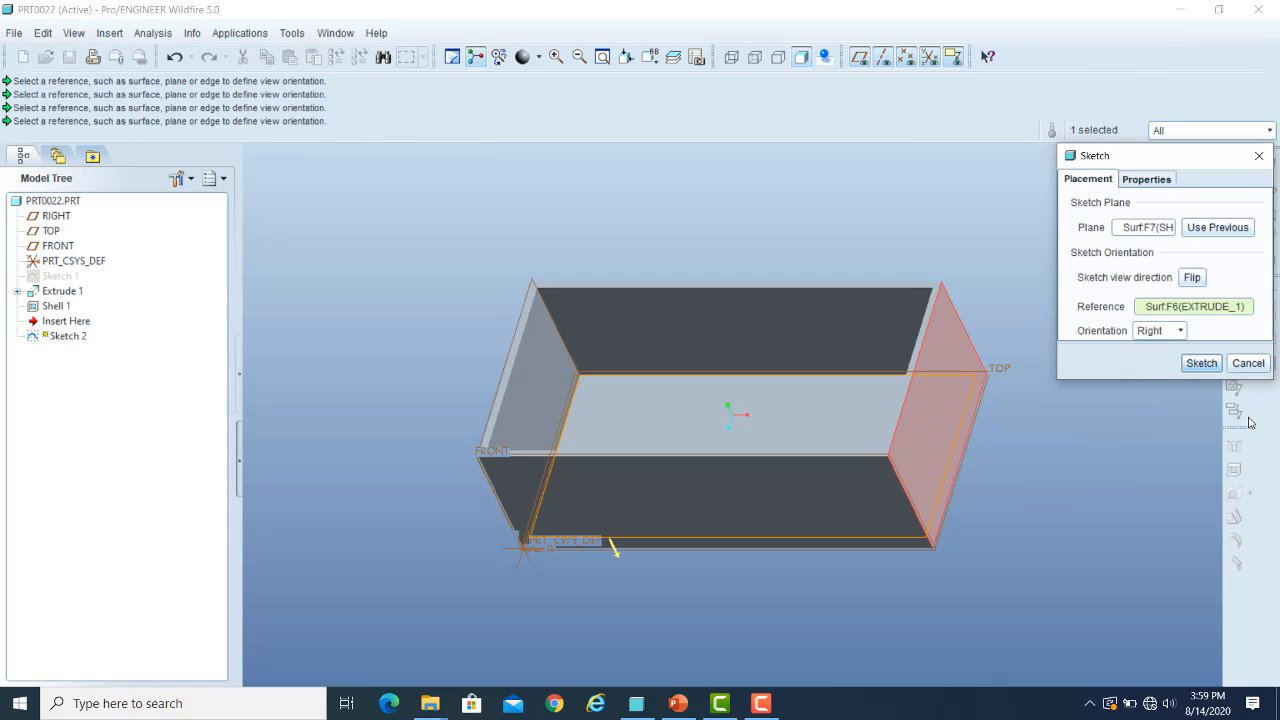
click(1202, 363)
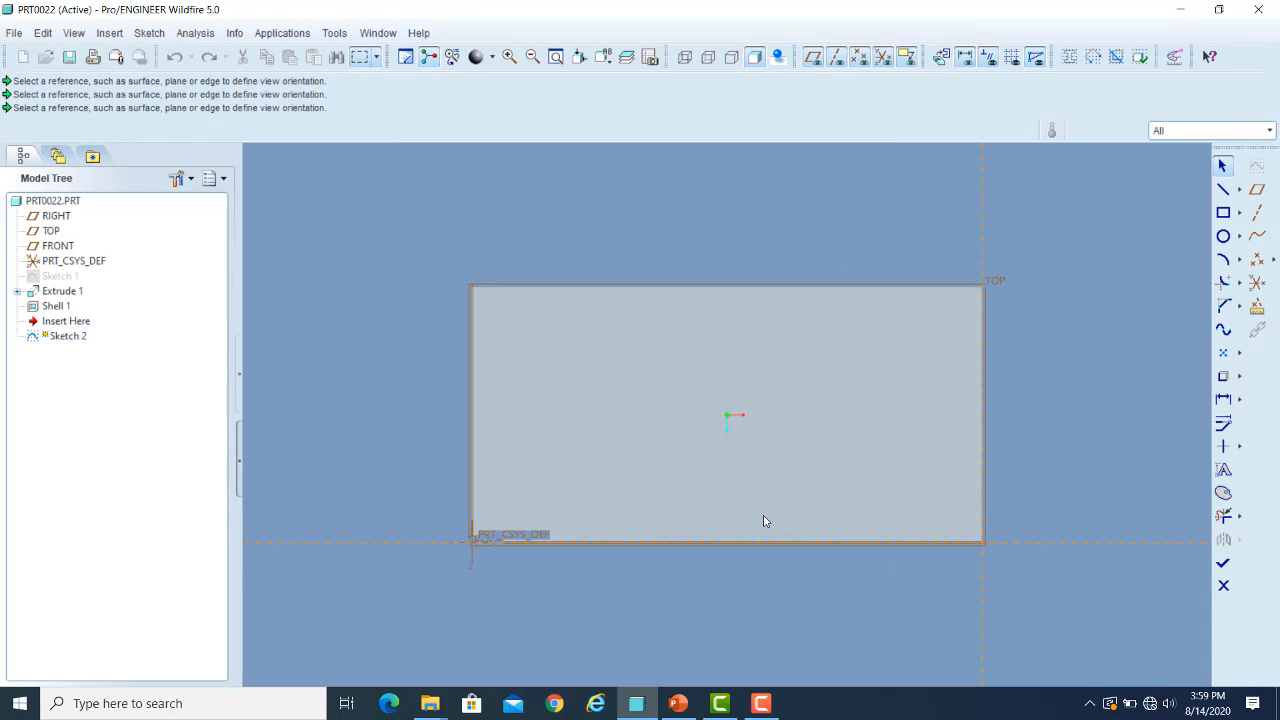
- Show the model in wireframe and sketch a circle about 53 in diameter near the middle of the box floor
click(684, 57)
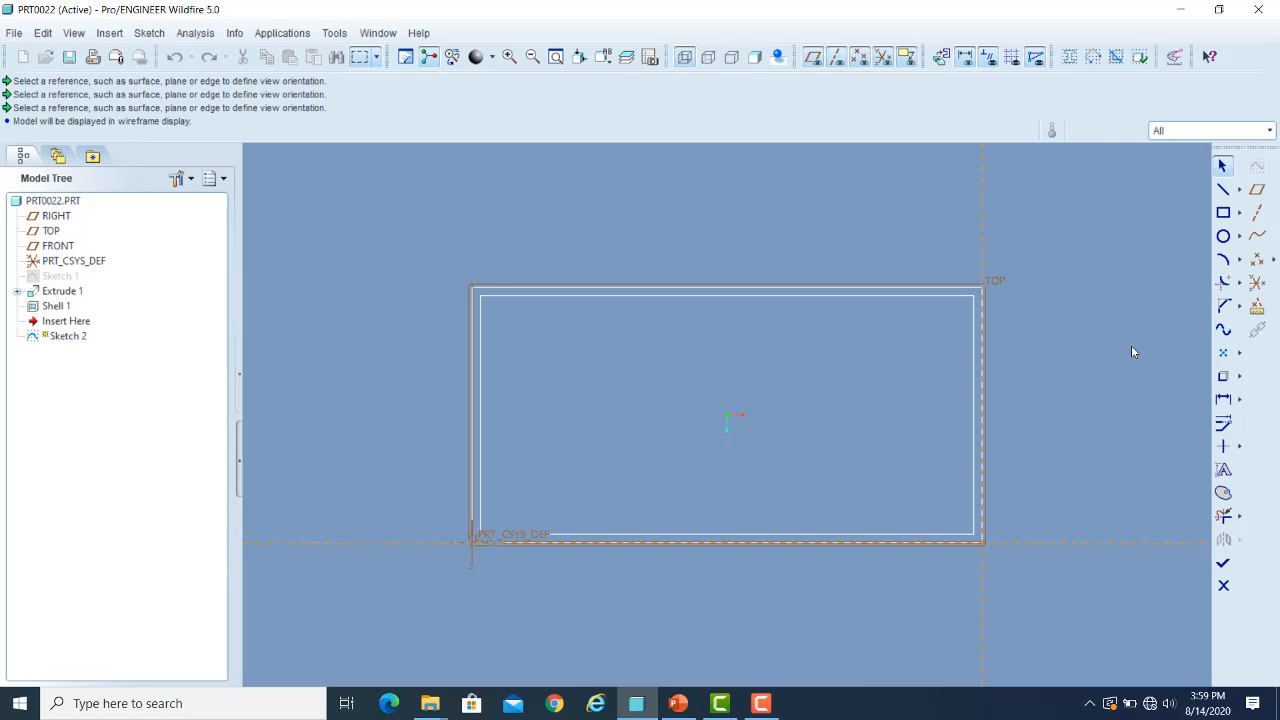
click(1223, 236)
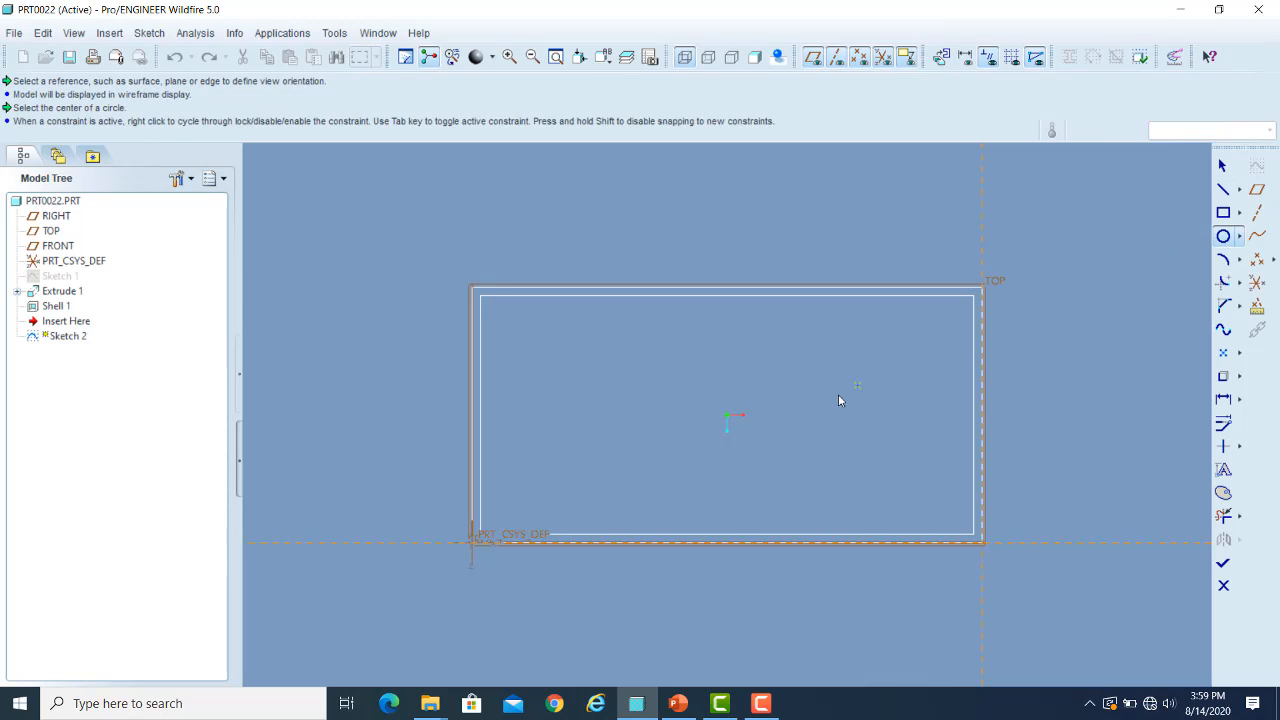
click(736, 421)
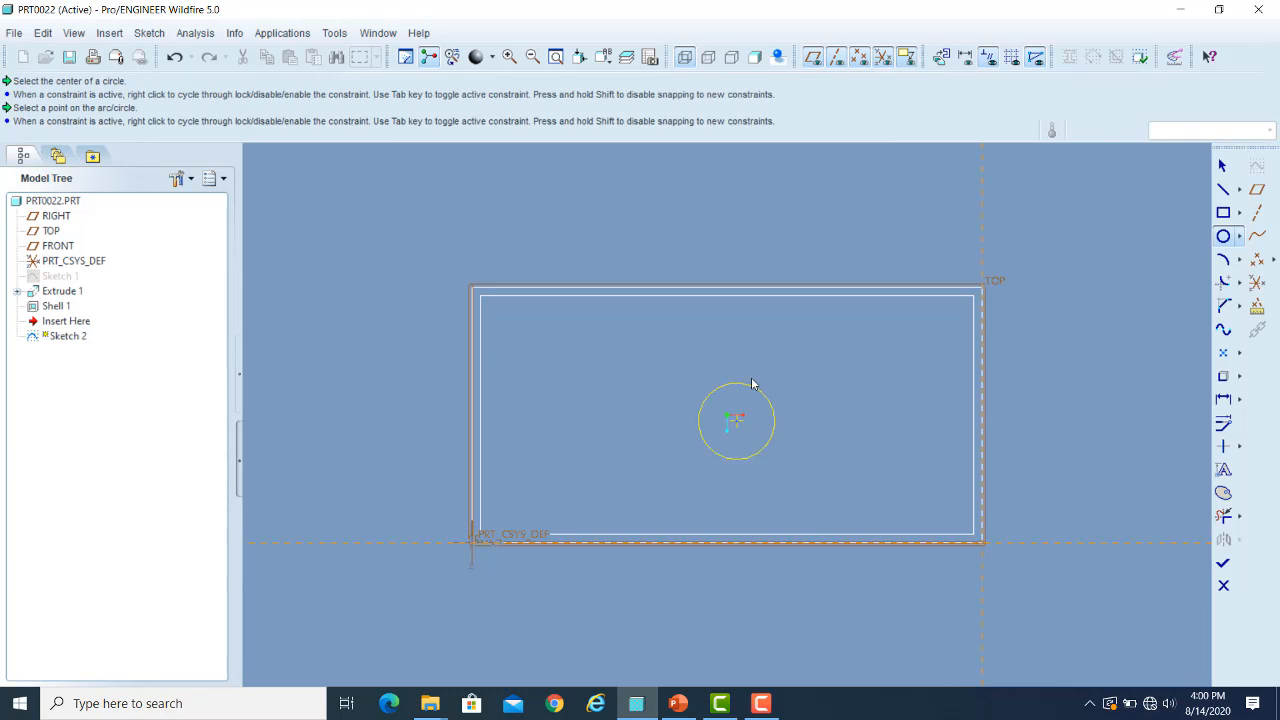
click(752, 380)
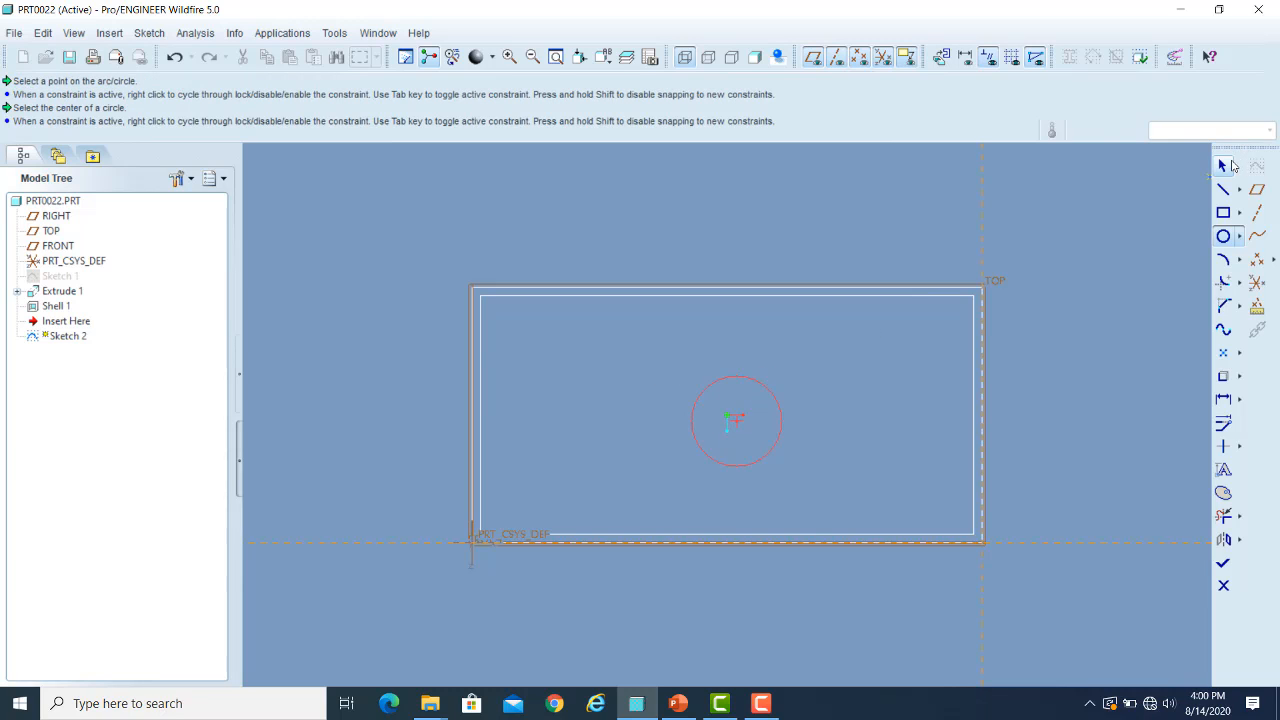
click(1222, 165)
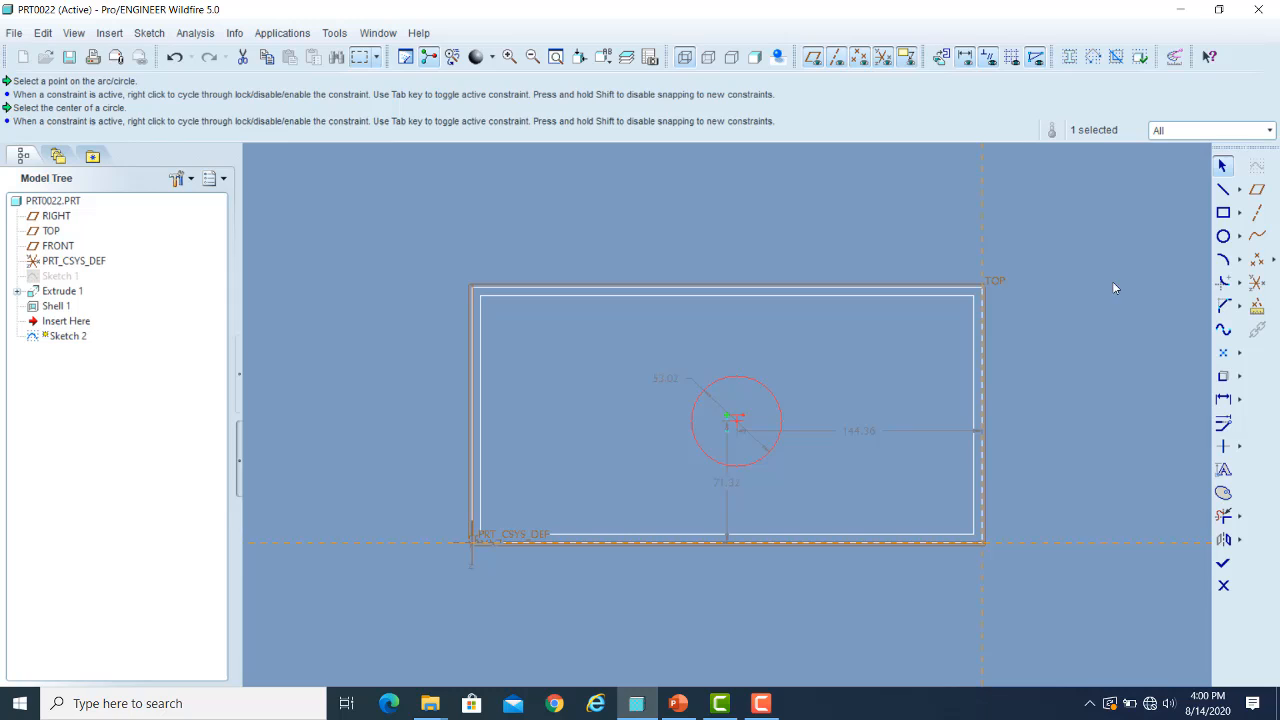
- Position the circle's centre 150 from the right vertical reference and 75 from the lower horizontal reference
double_click(853, 432)
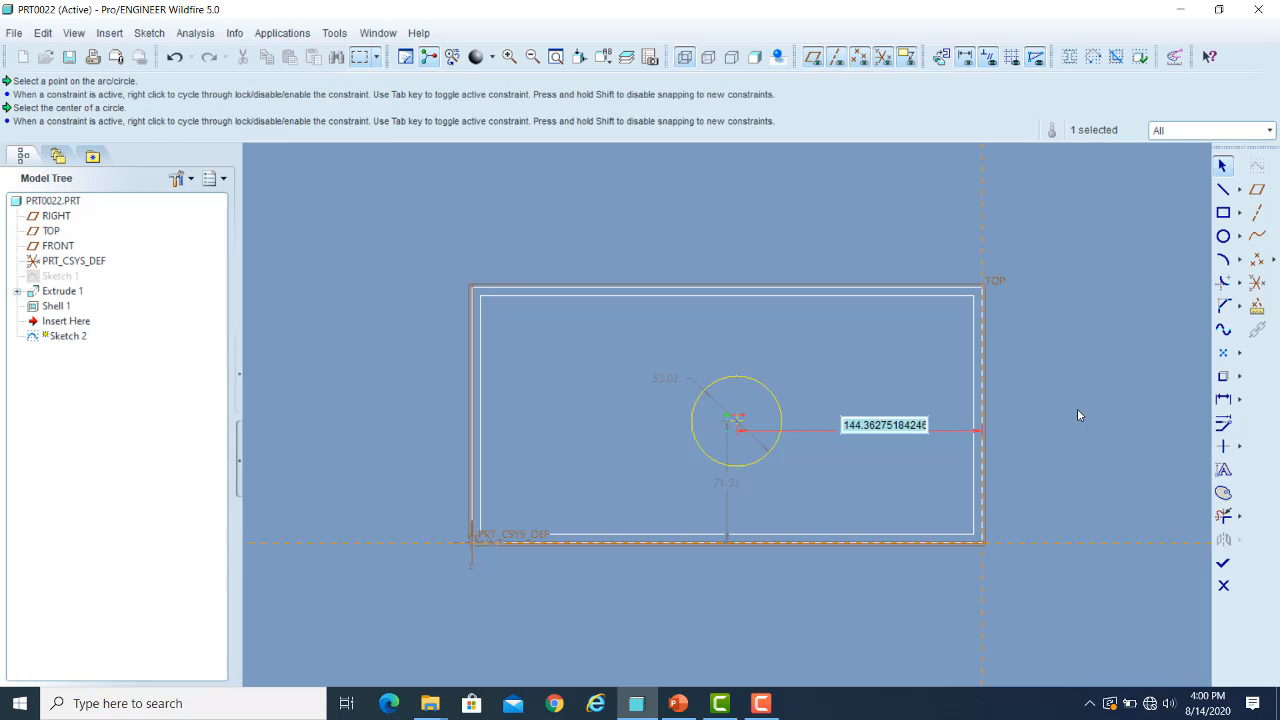
text(150)
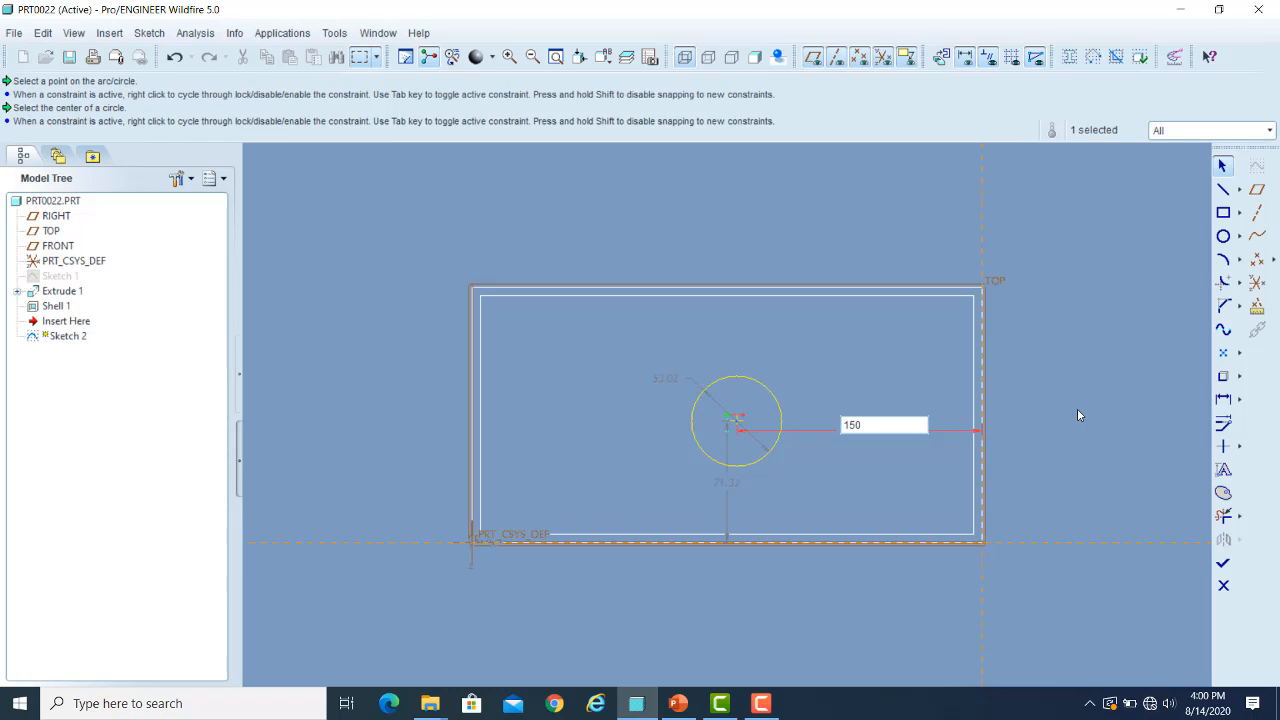
key(Return)
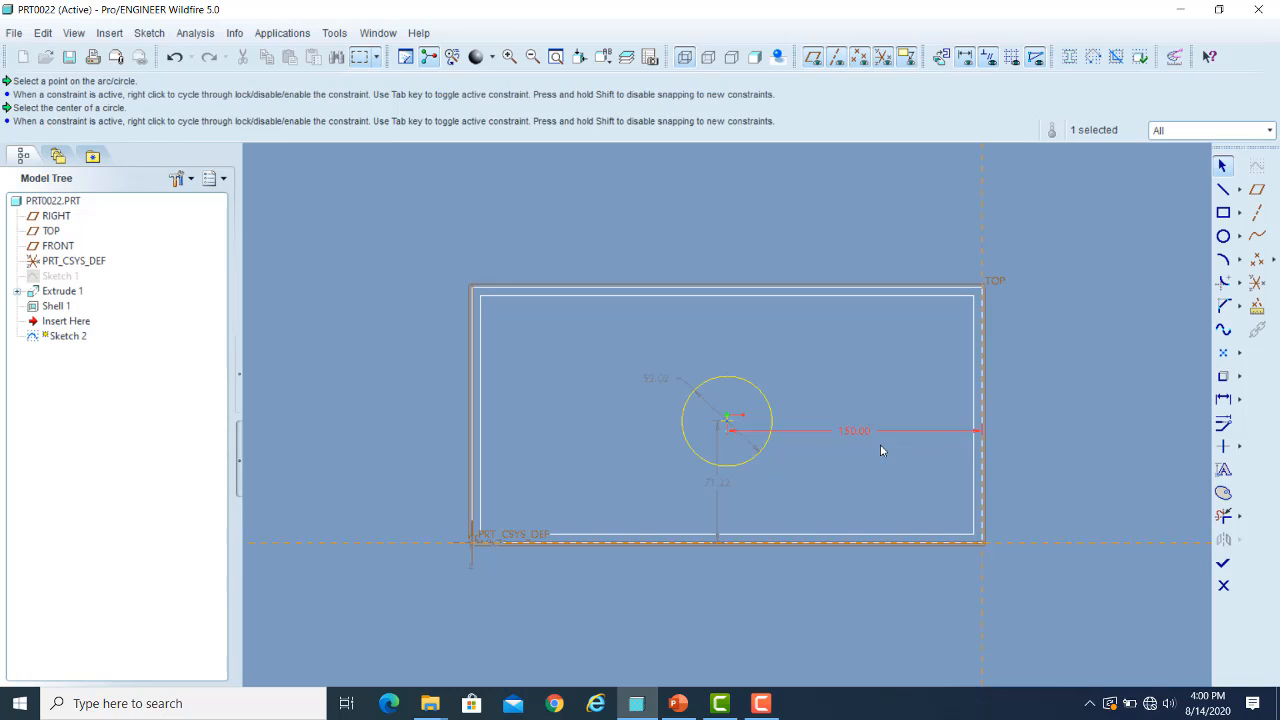
double_click(717, 483)
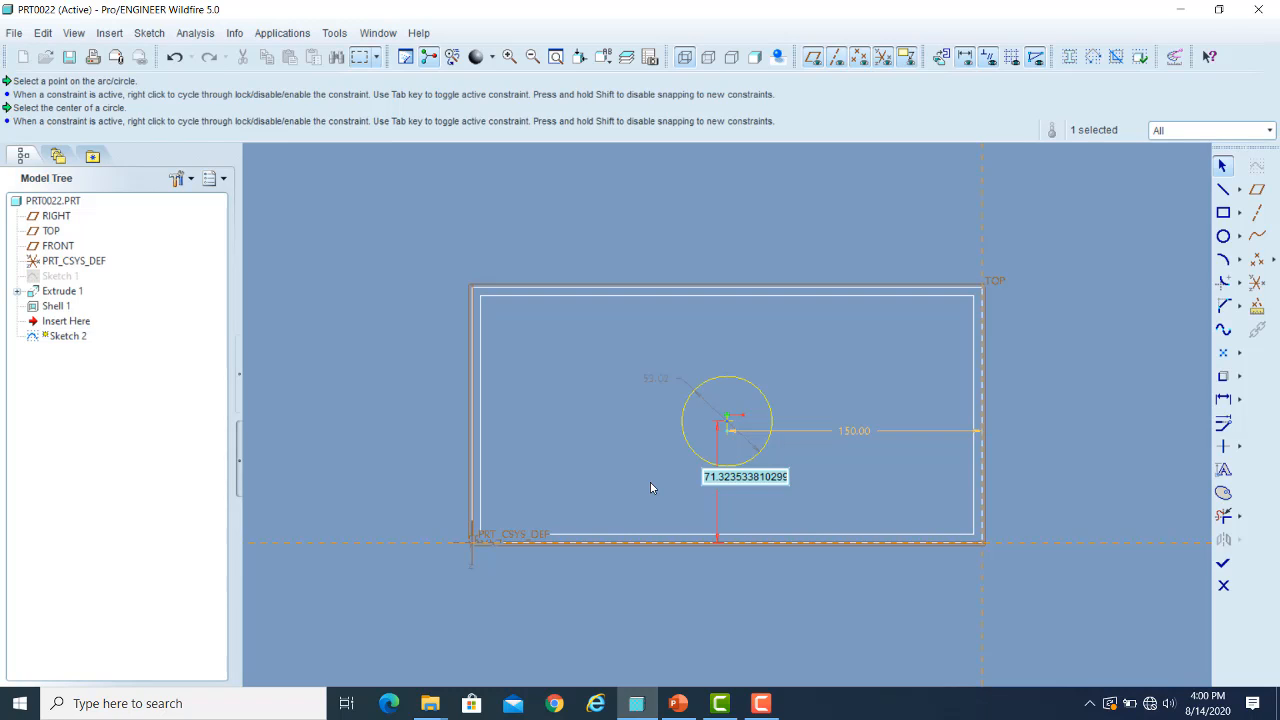
text(75)
key(Return)
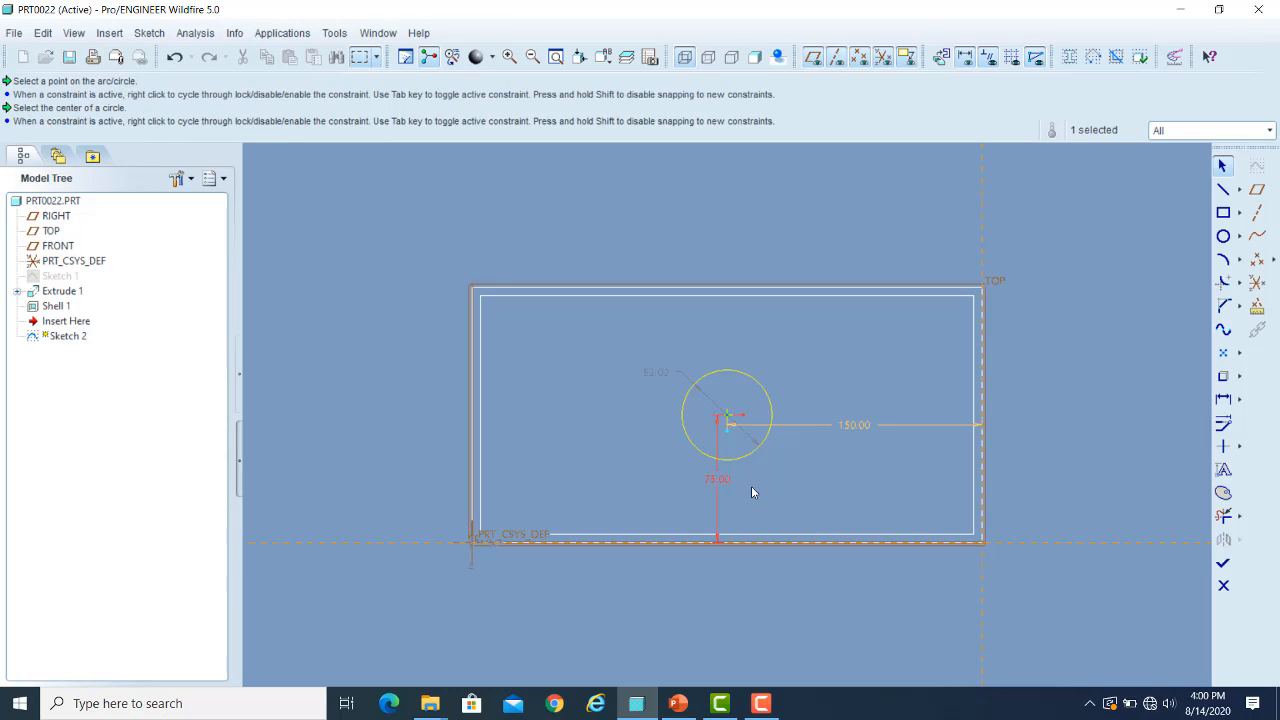
- Set the circle's diameter to 50 and finish the sketch
double_click(654, 373)
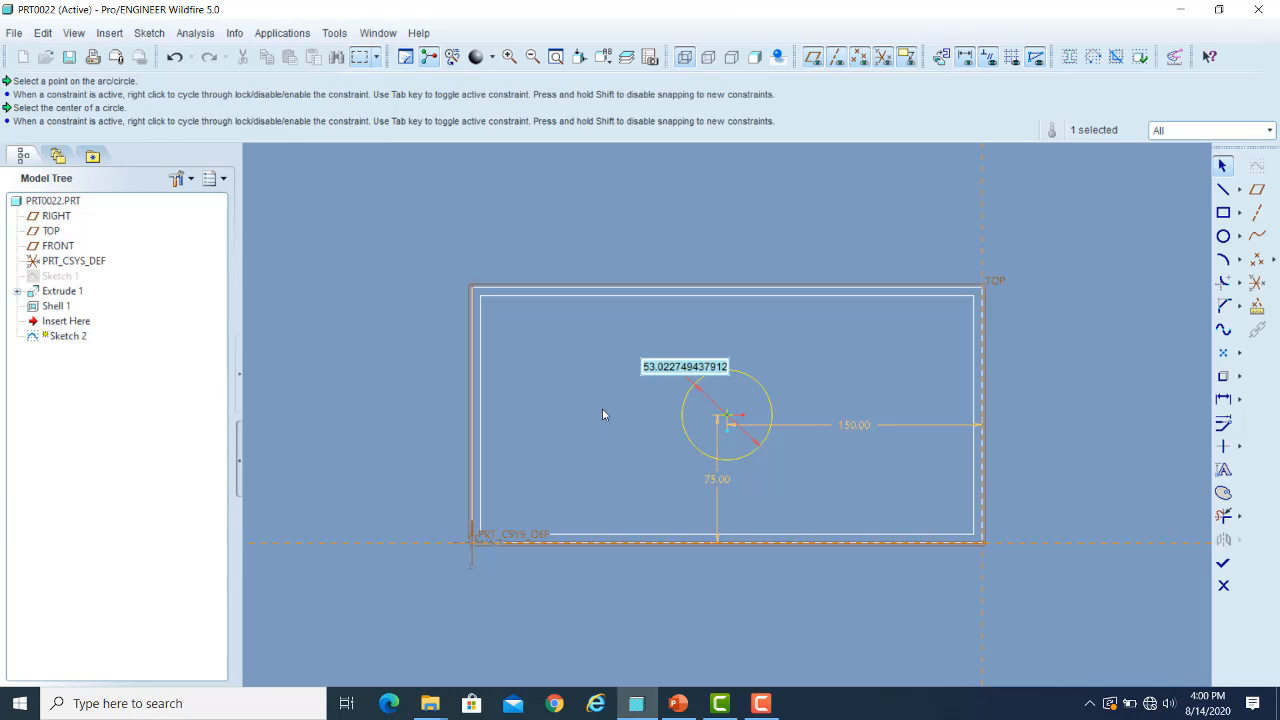
text(50)
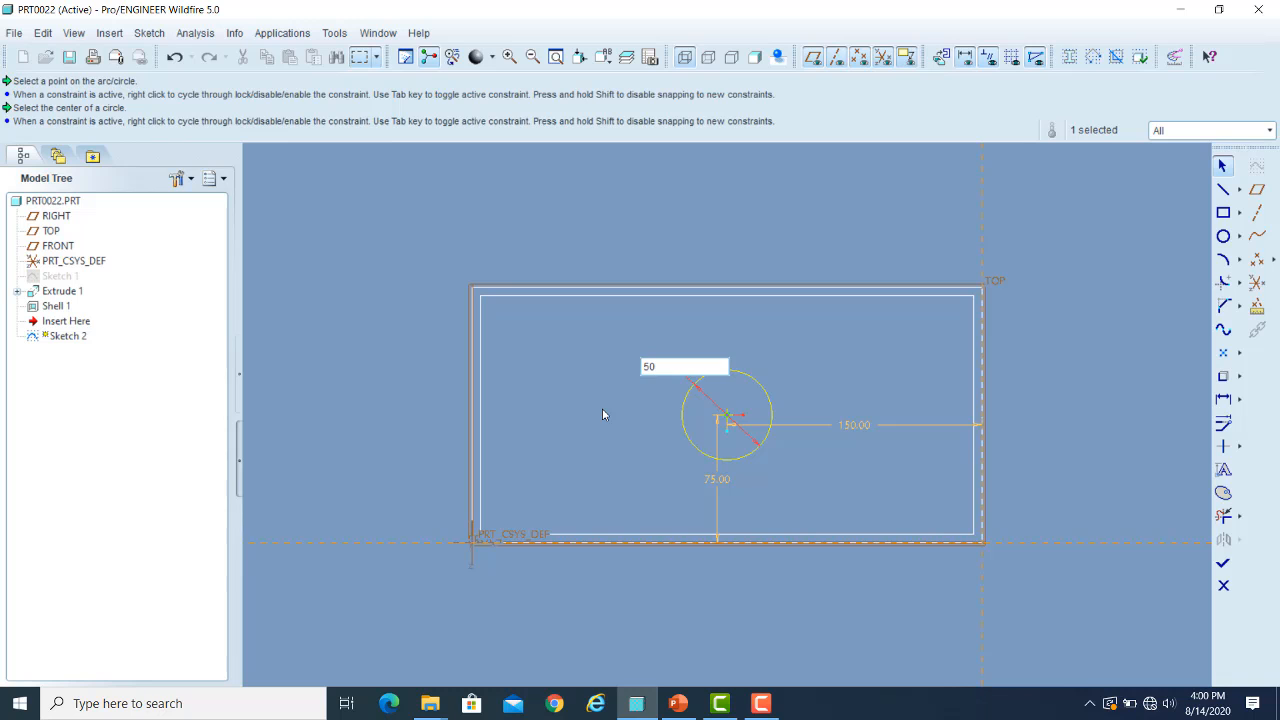
key(Return)
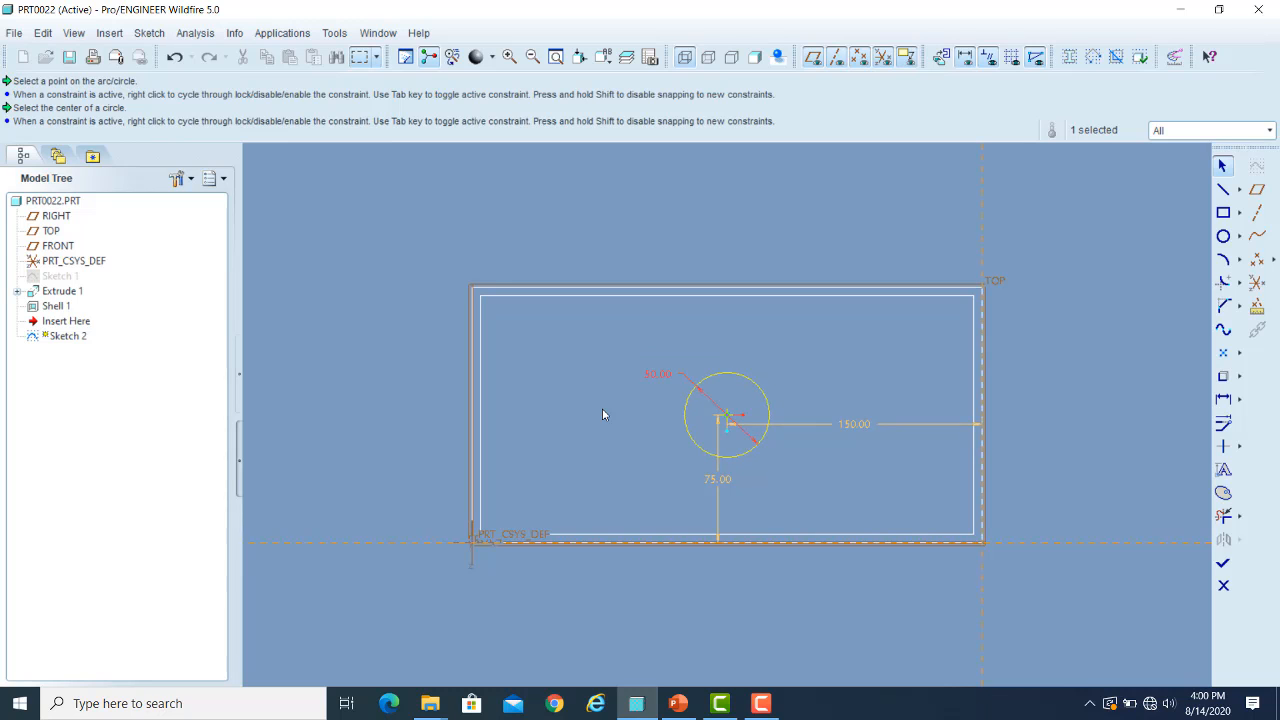
click(1222, 563)
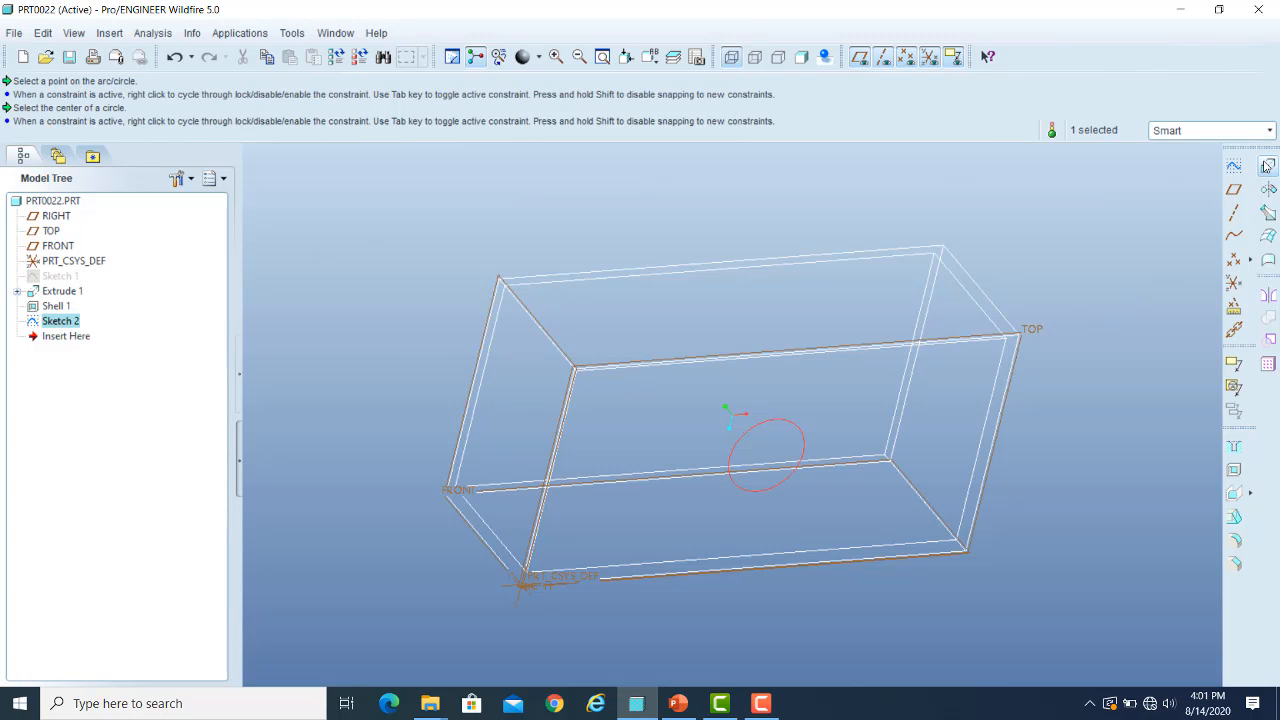
- Extrude the circle to a solid cylinder 90 deep and display the model shaded
click(1267, 166)
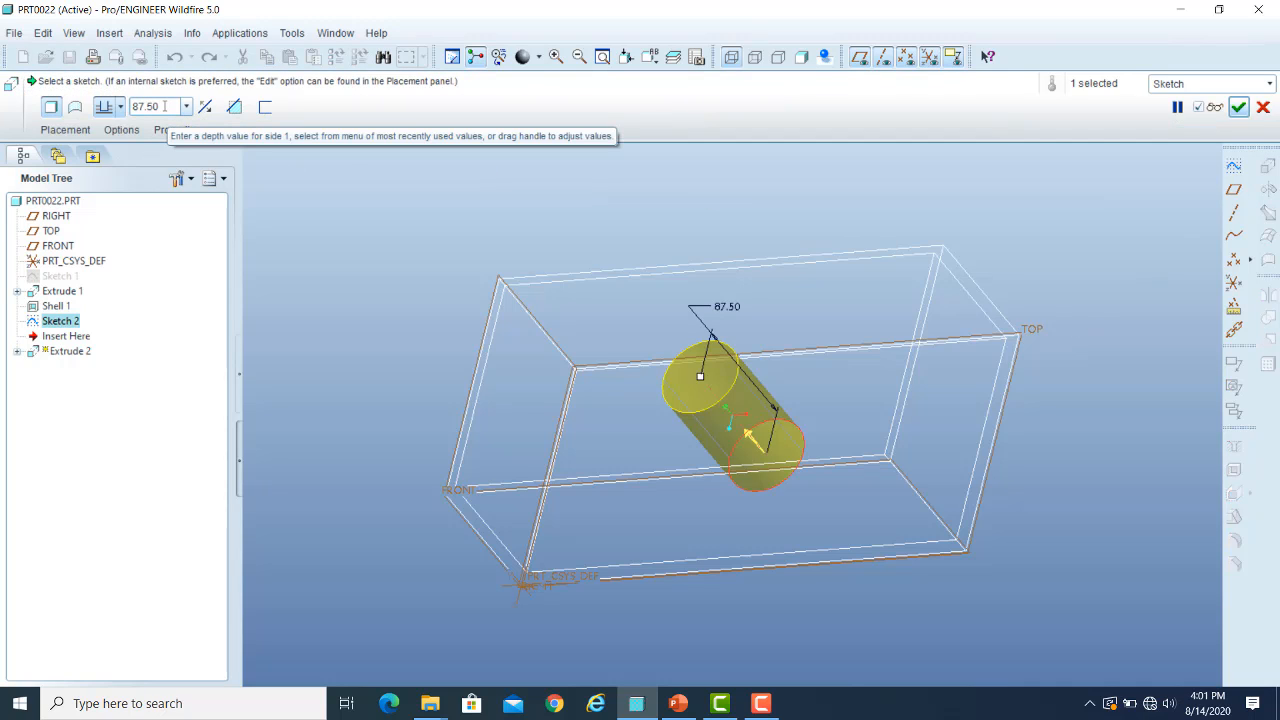
double_click(164, 106)
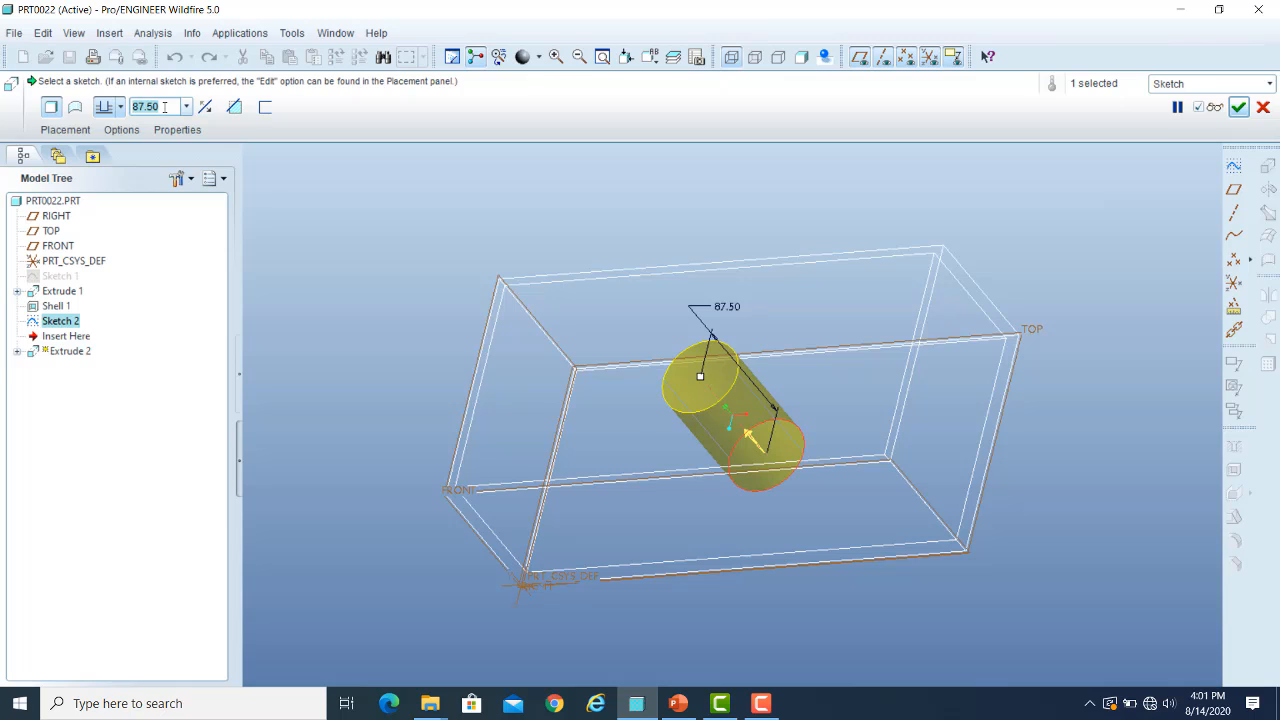
text(90)
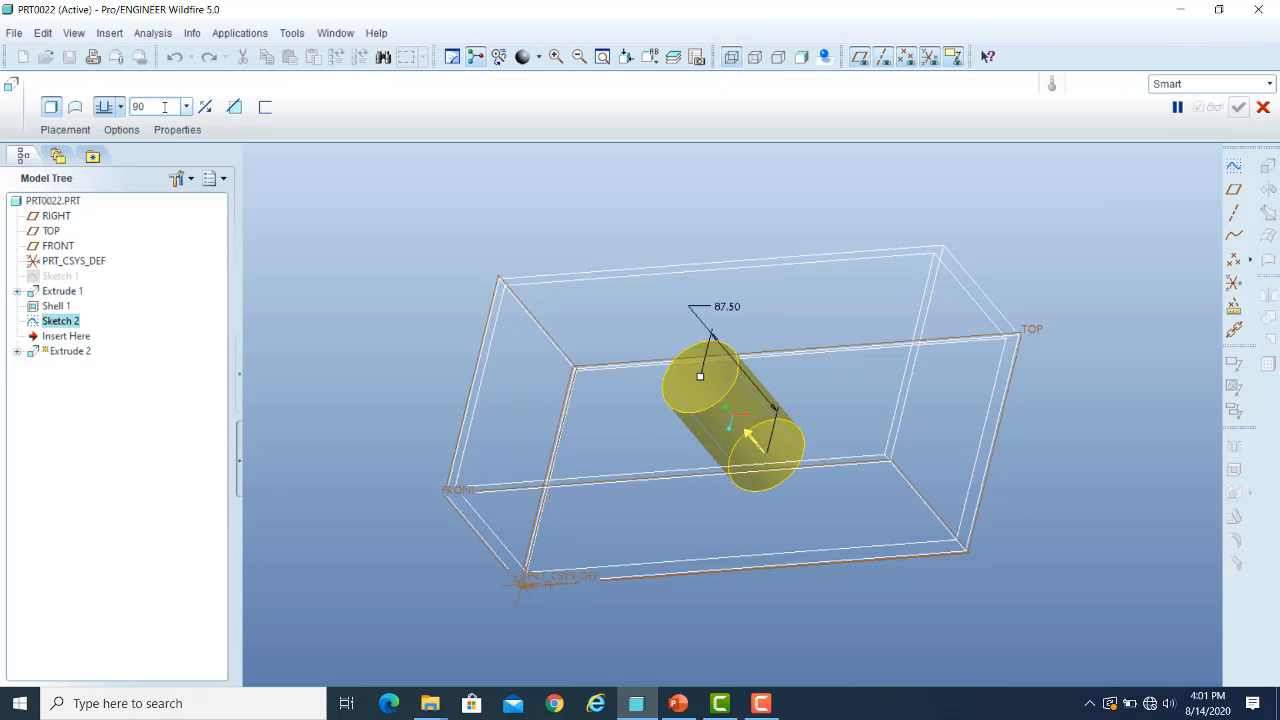
key(Return)
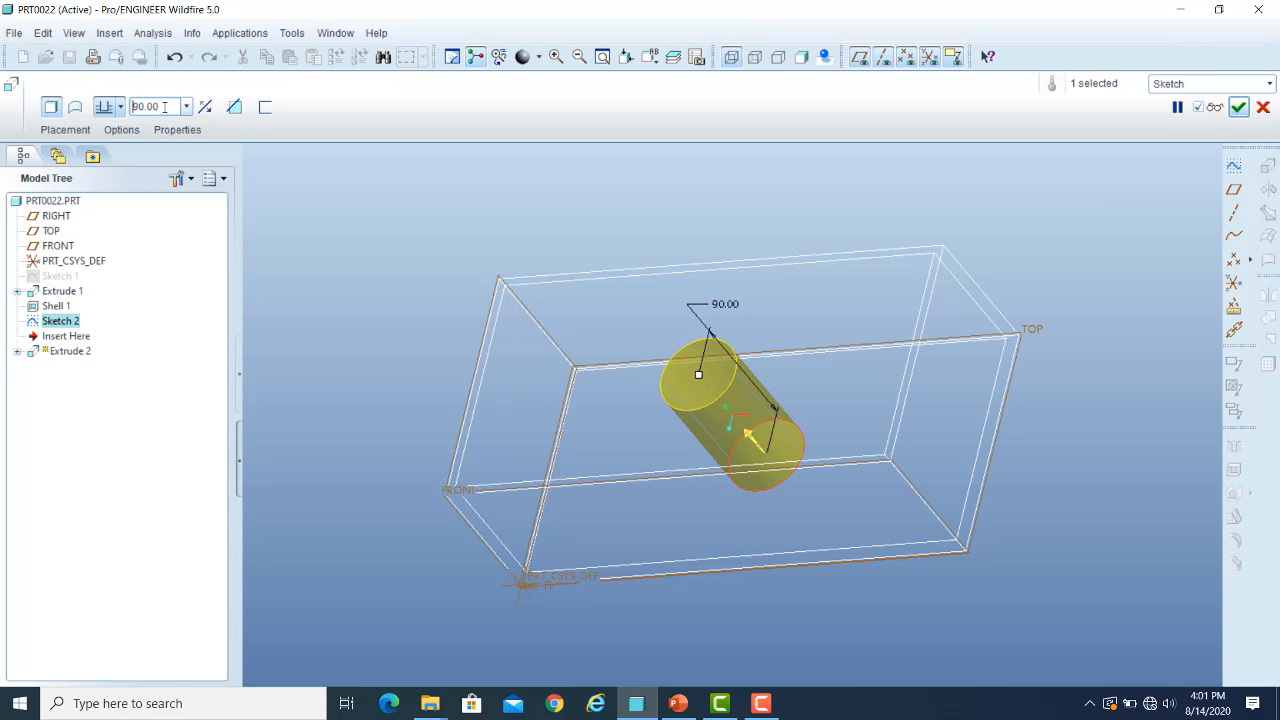
click(1240, 107)
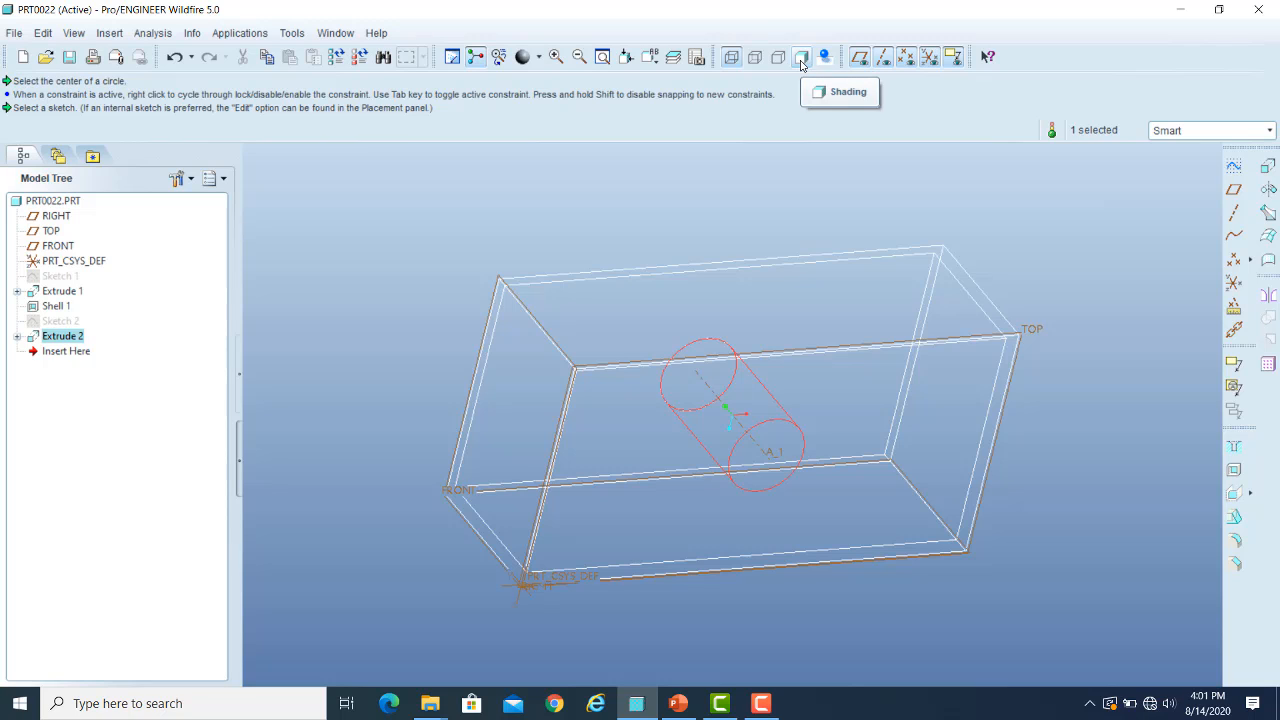
click(801, 58)
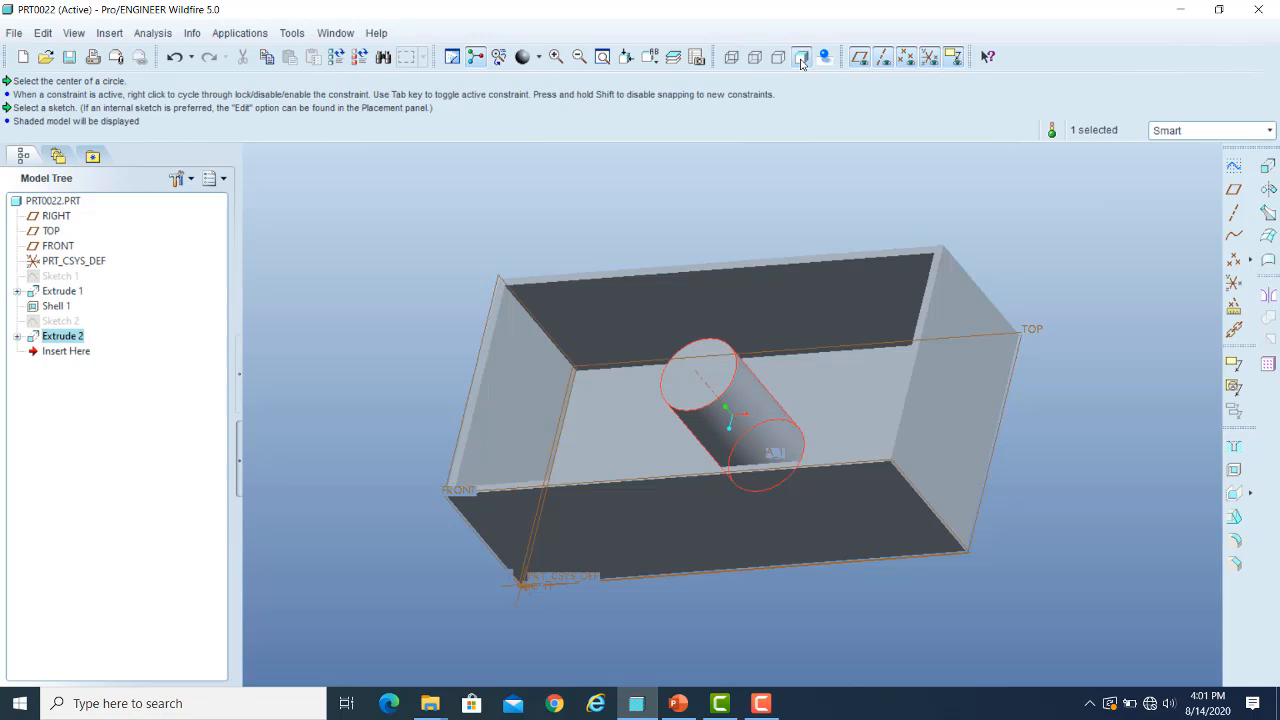
- Inspect the box and cylinder from different angles, ending in the FRONT view with wireframe display
click(1041, 411)
middle_drag(1038, 411, 1041, 418)
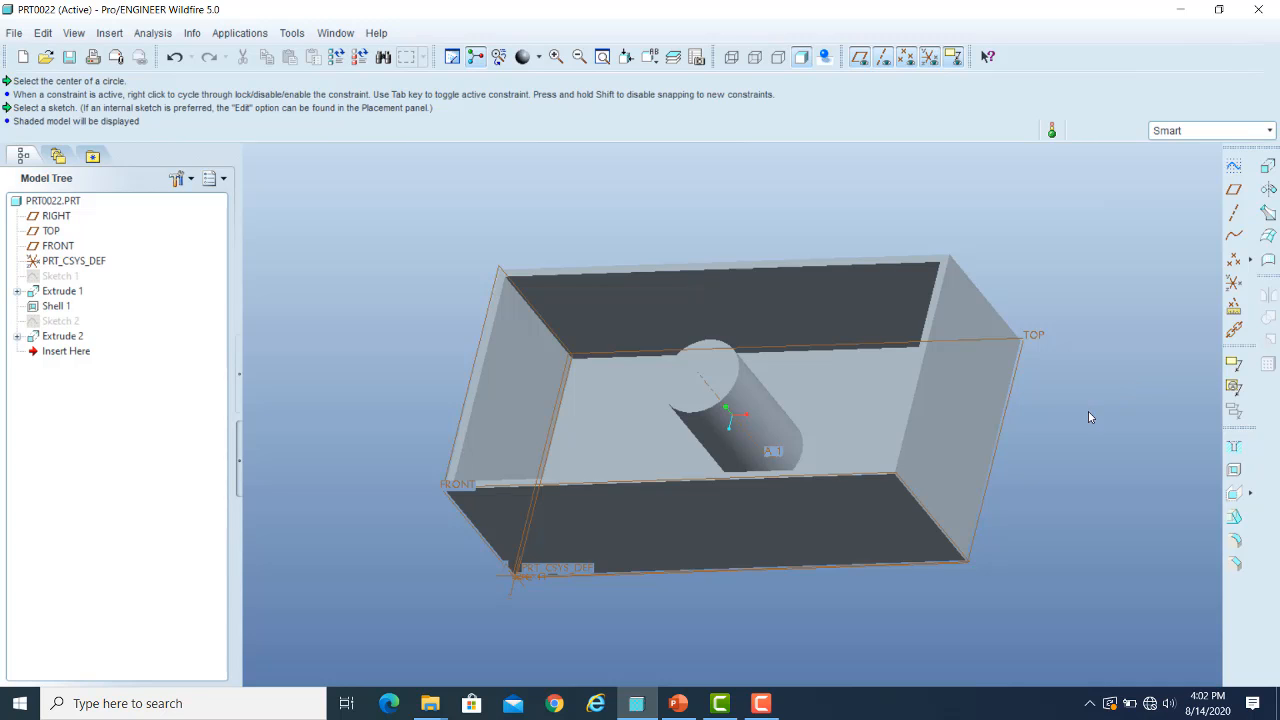
middle_drag(1071, 432, 1080, 384)
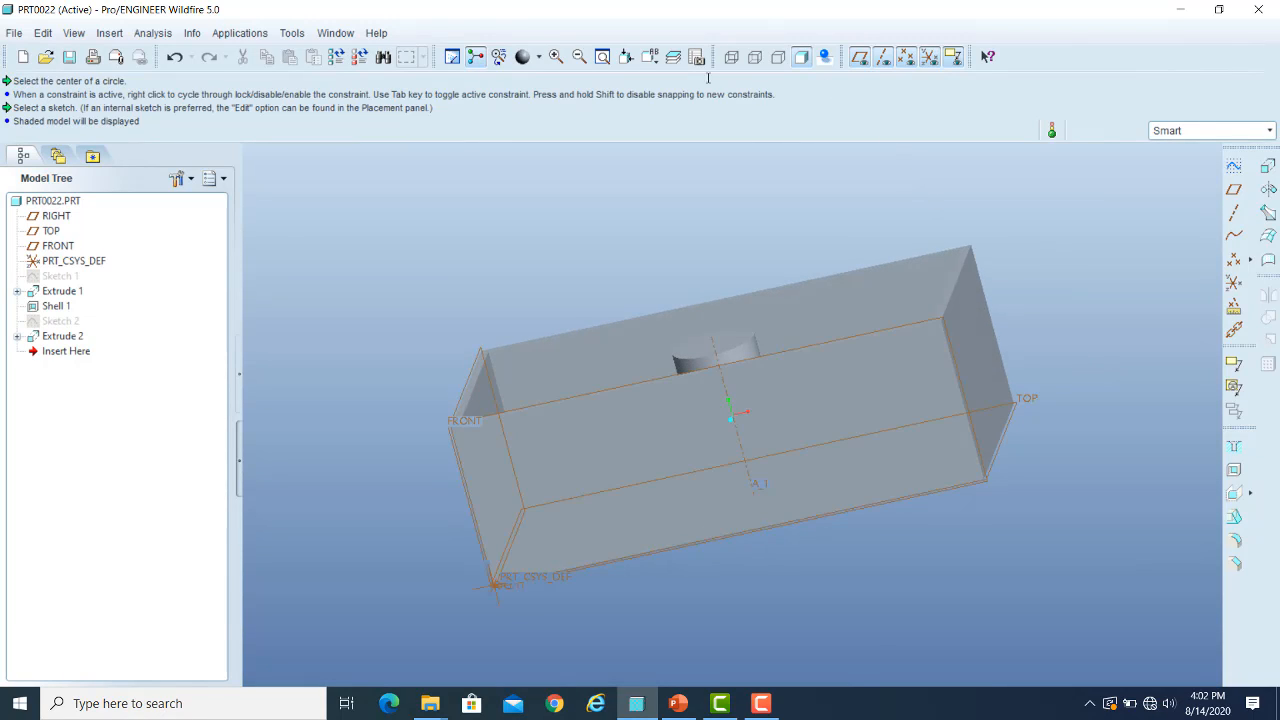
click(649, 56)
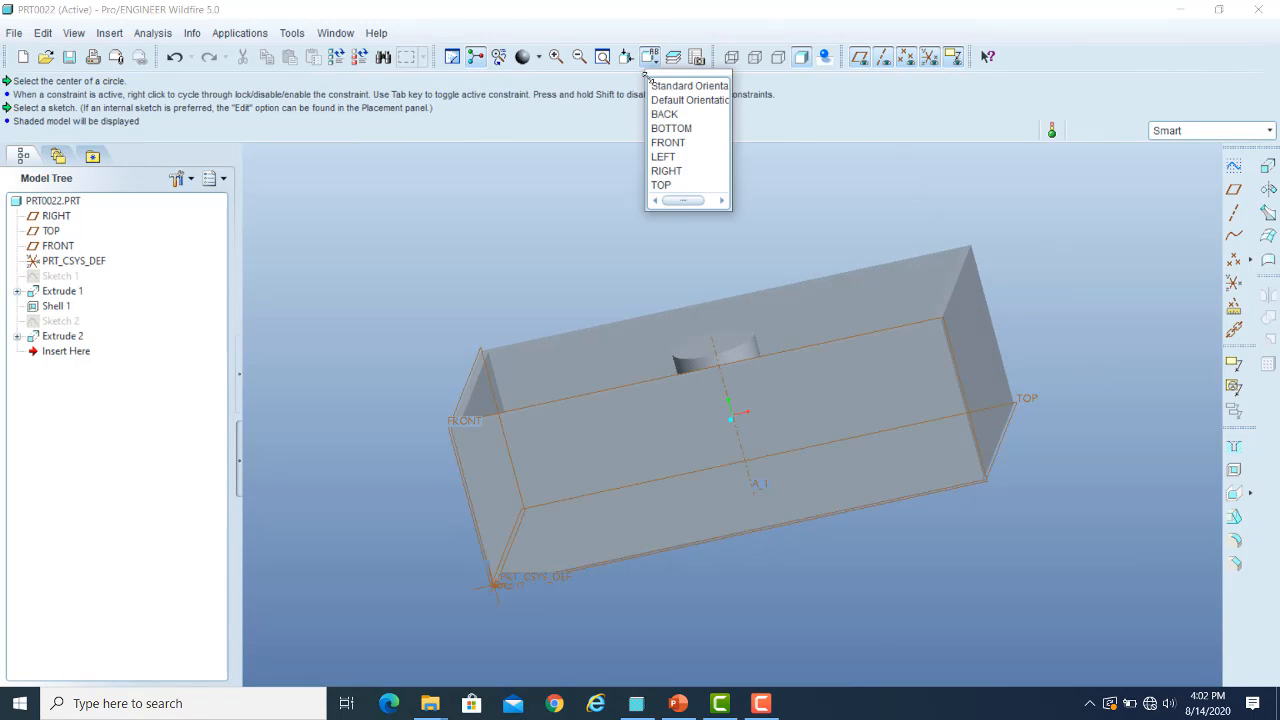
click(684, 143)
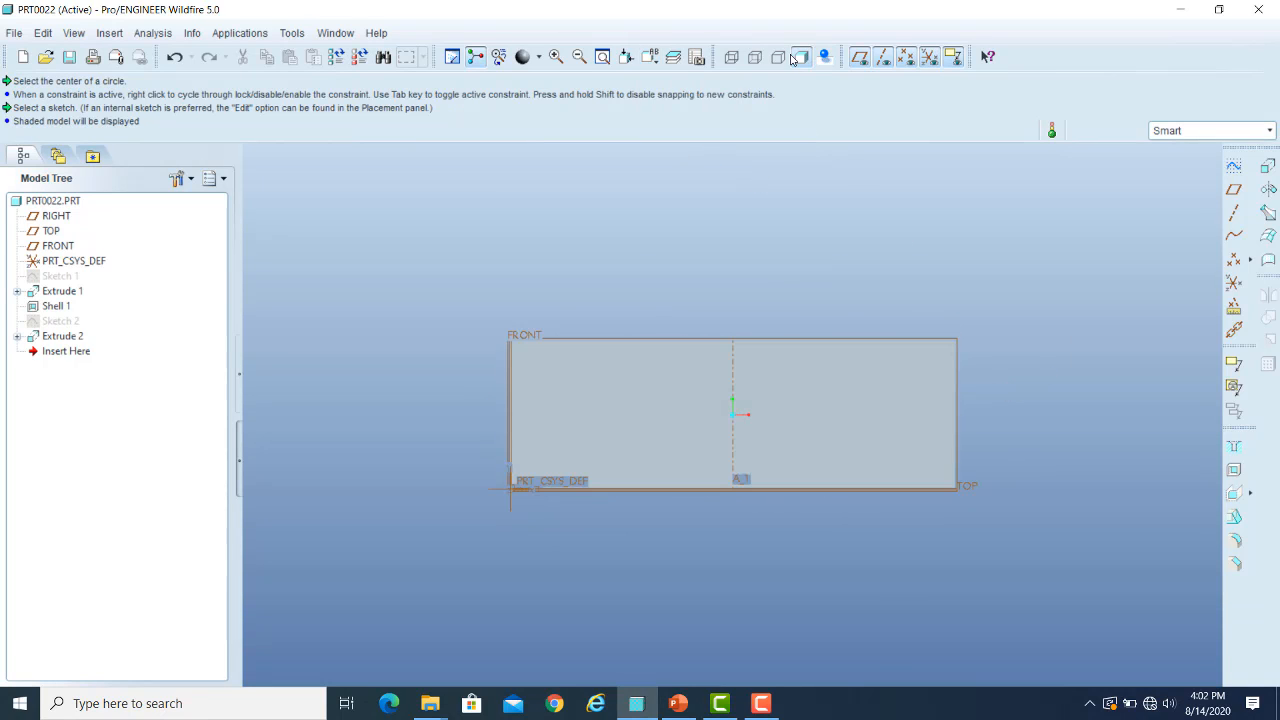
click(731, 58)
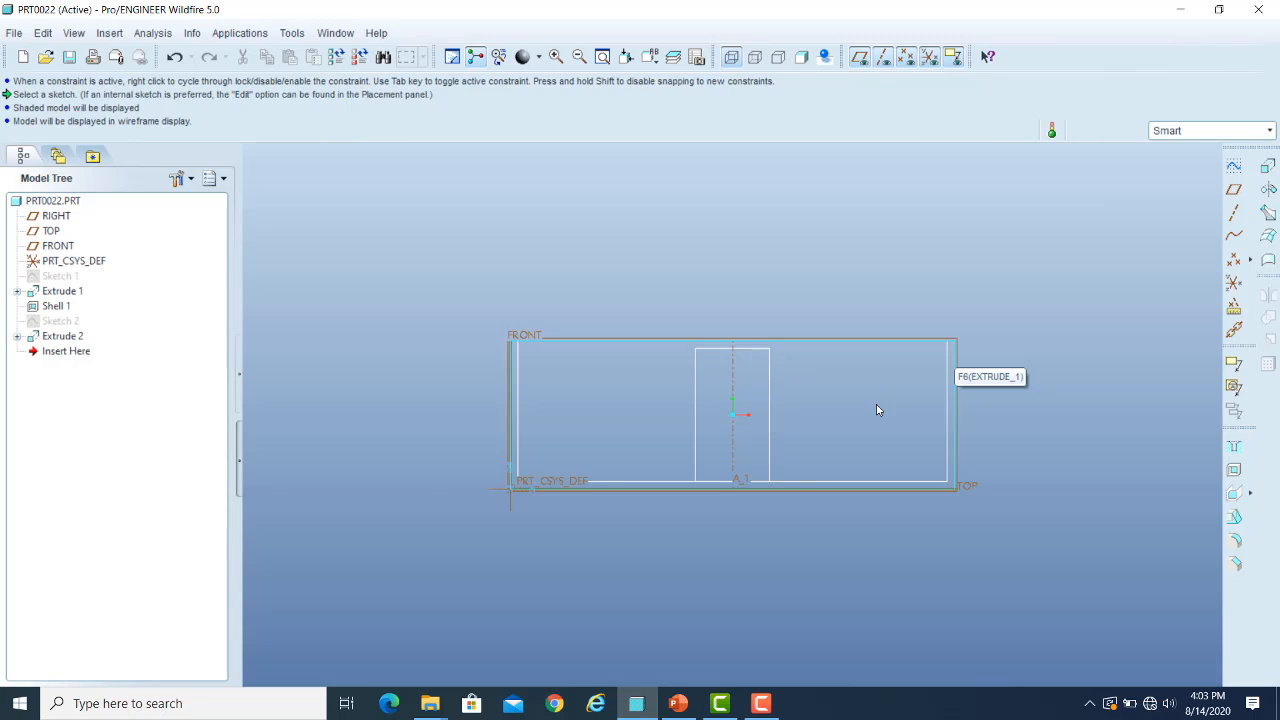
scroll(876, 404, up, 3)
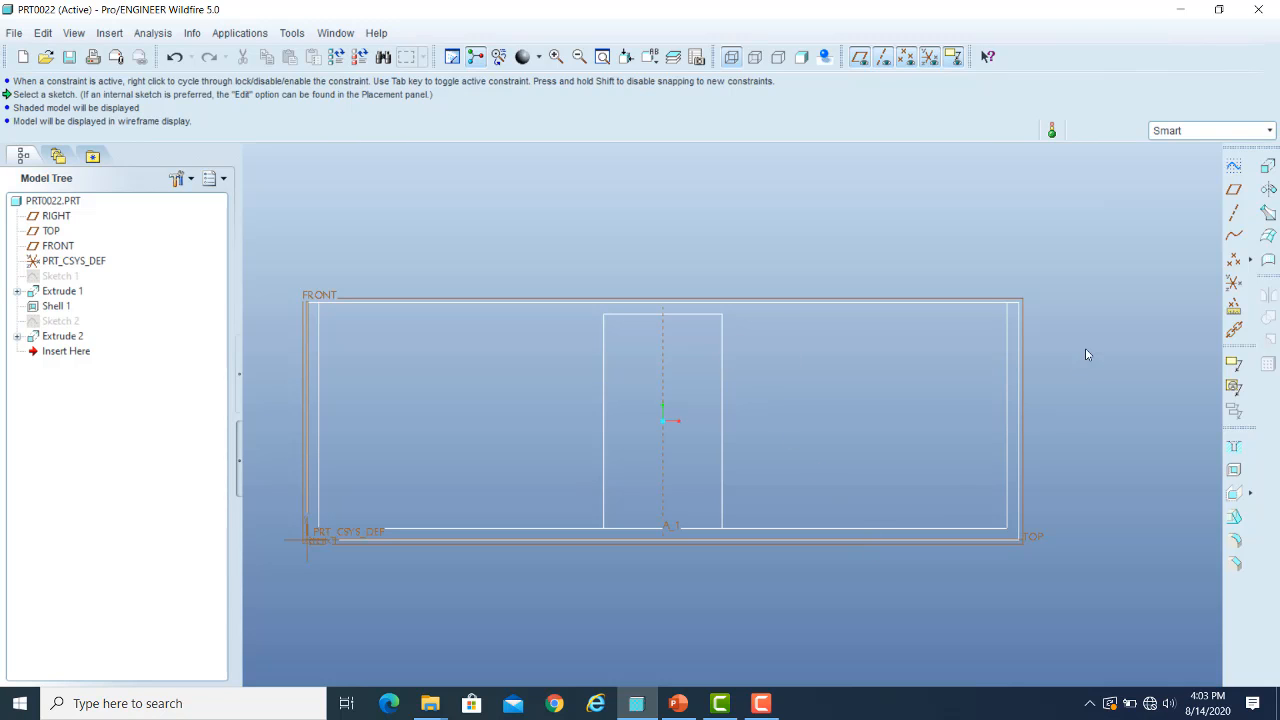
- Display the model shaded from an angled view and start a new datum plane
middle_drag(1089, 349, 1027, 371)
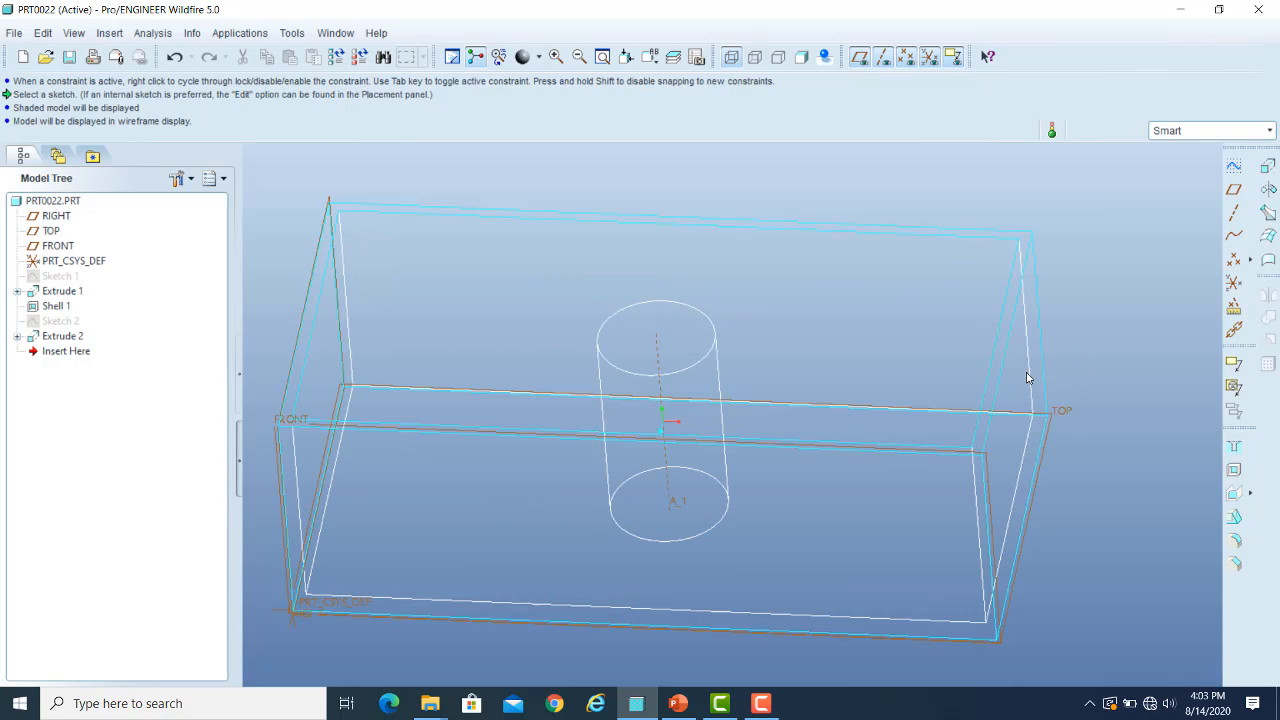
click(801, 56)
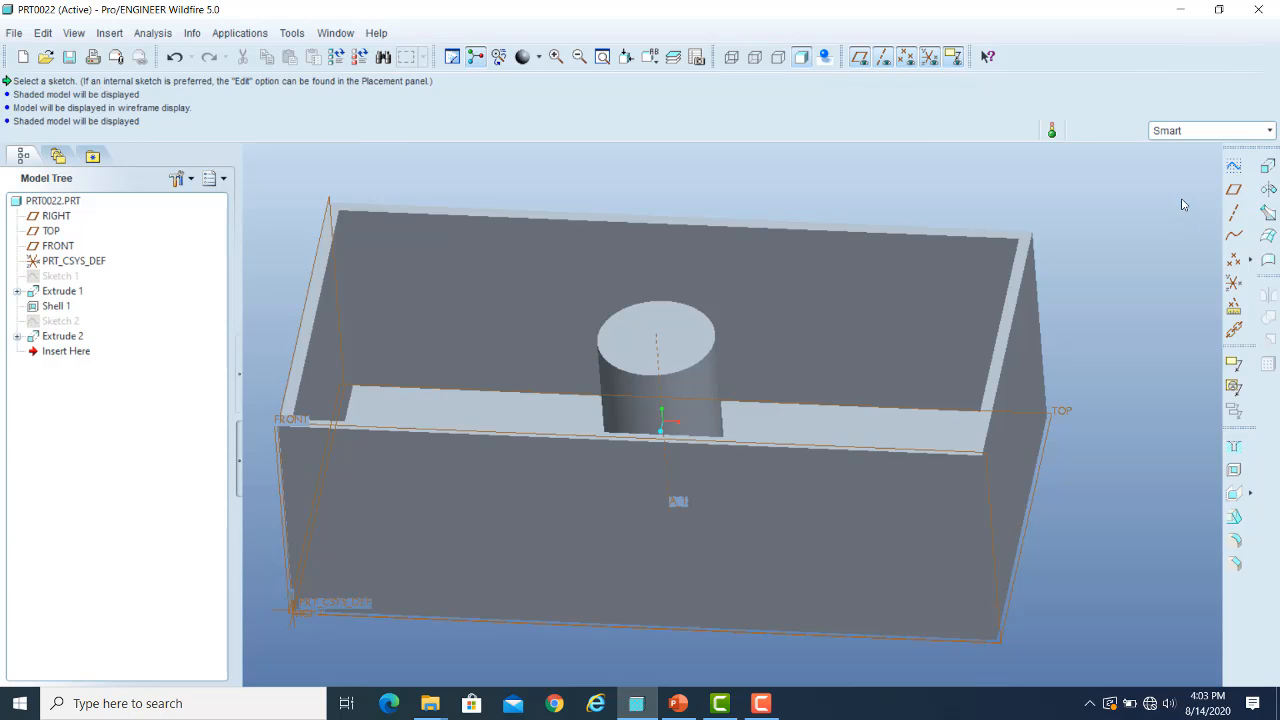
click(1234, 189)
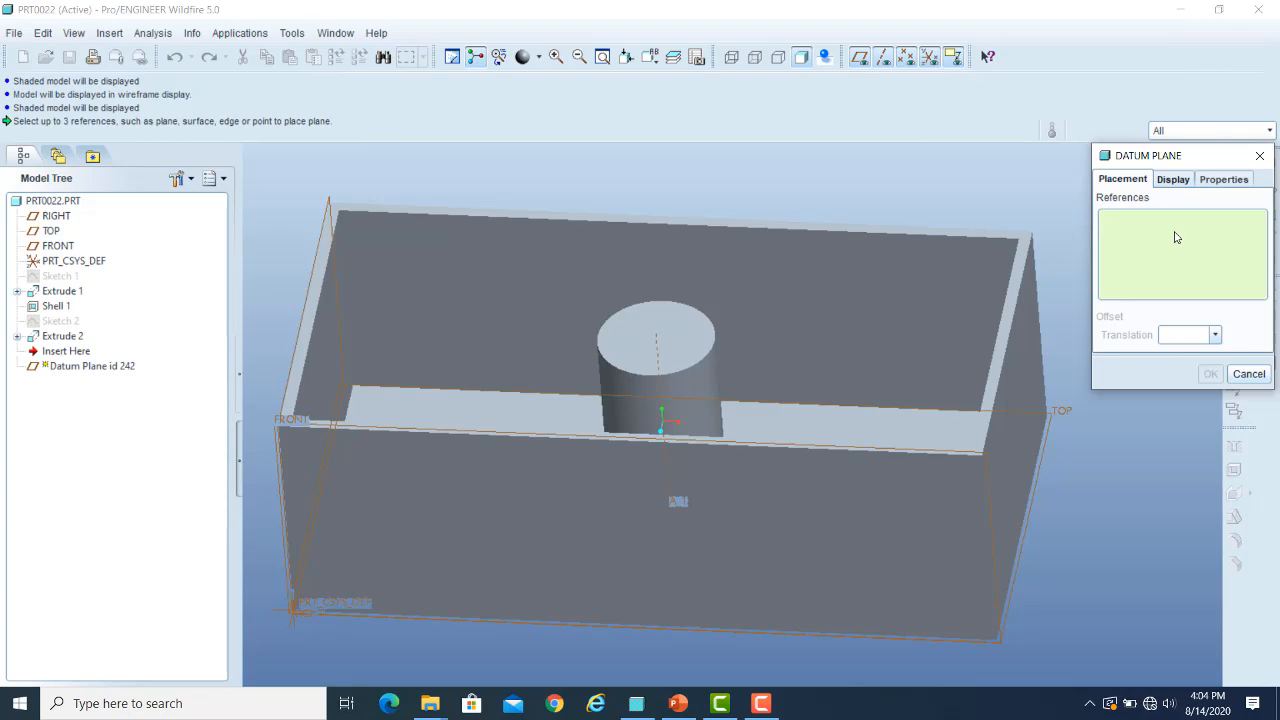
- Try placing the datum plane through the cylinder's axis and normal to the short wall's inner rim edge, and remove the edge reference
click(658, 358)
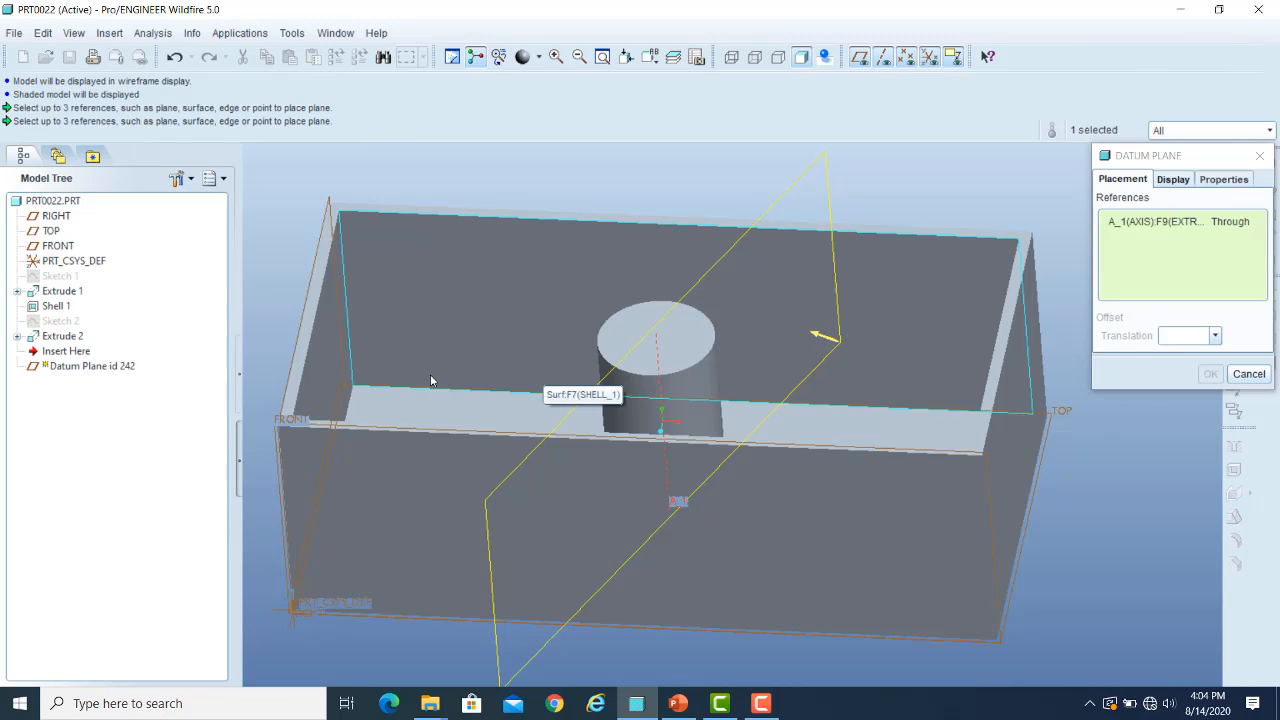
ctrl+click(995, 349)
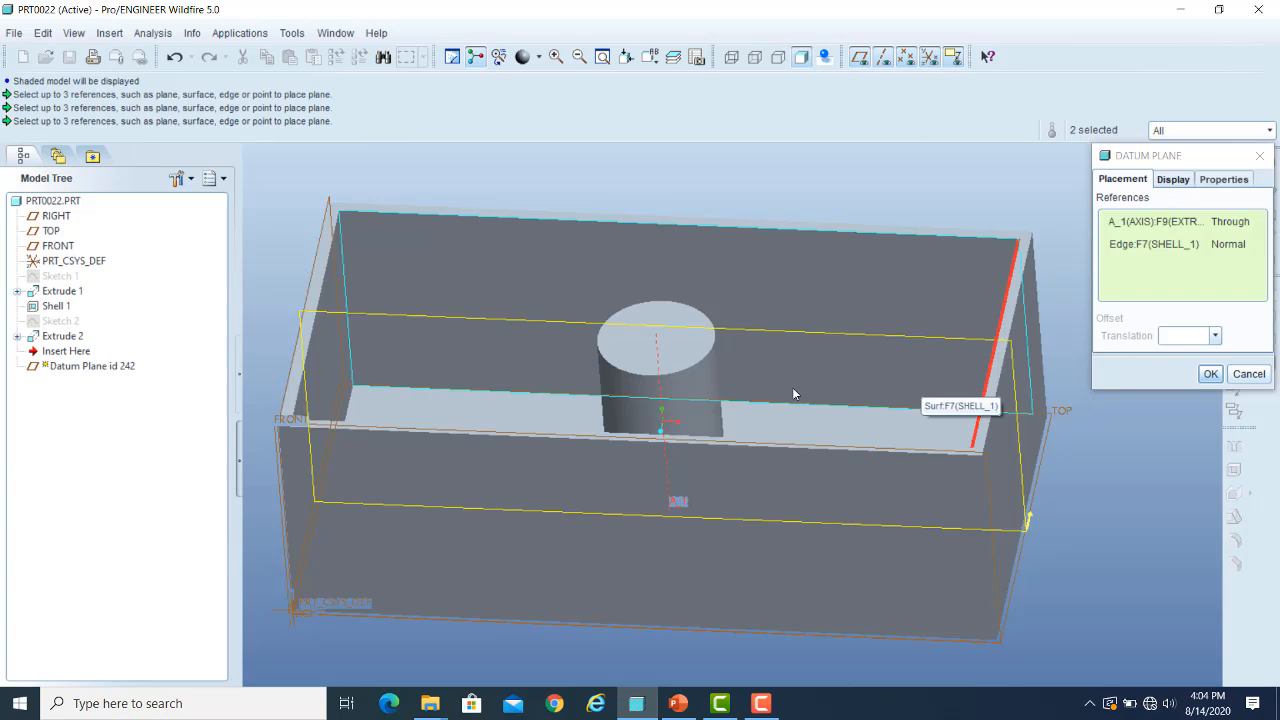
click(1158, 245)
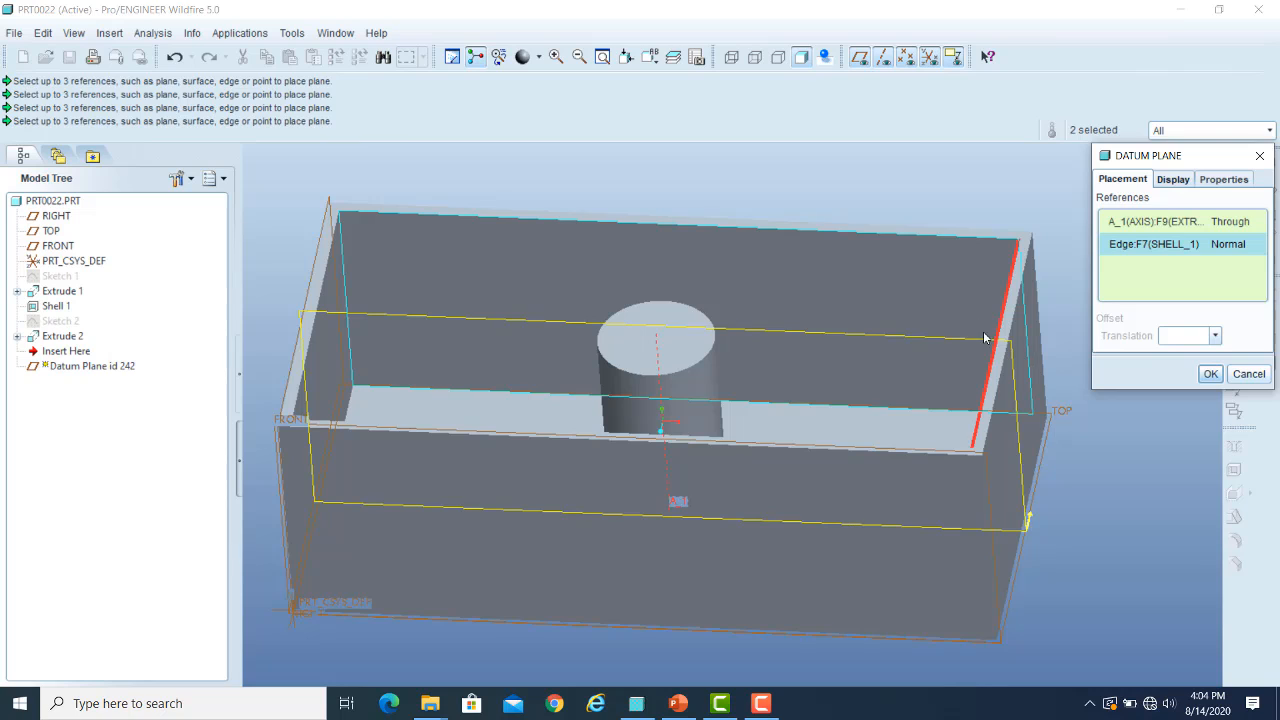
right_click(1135, 247)
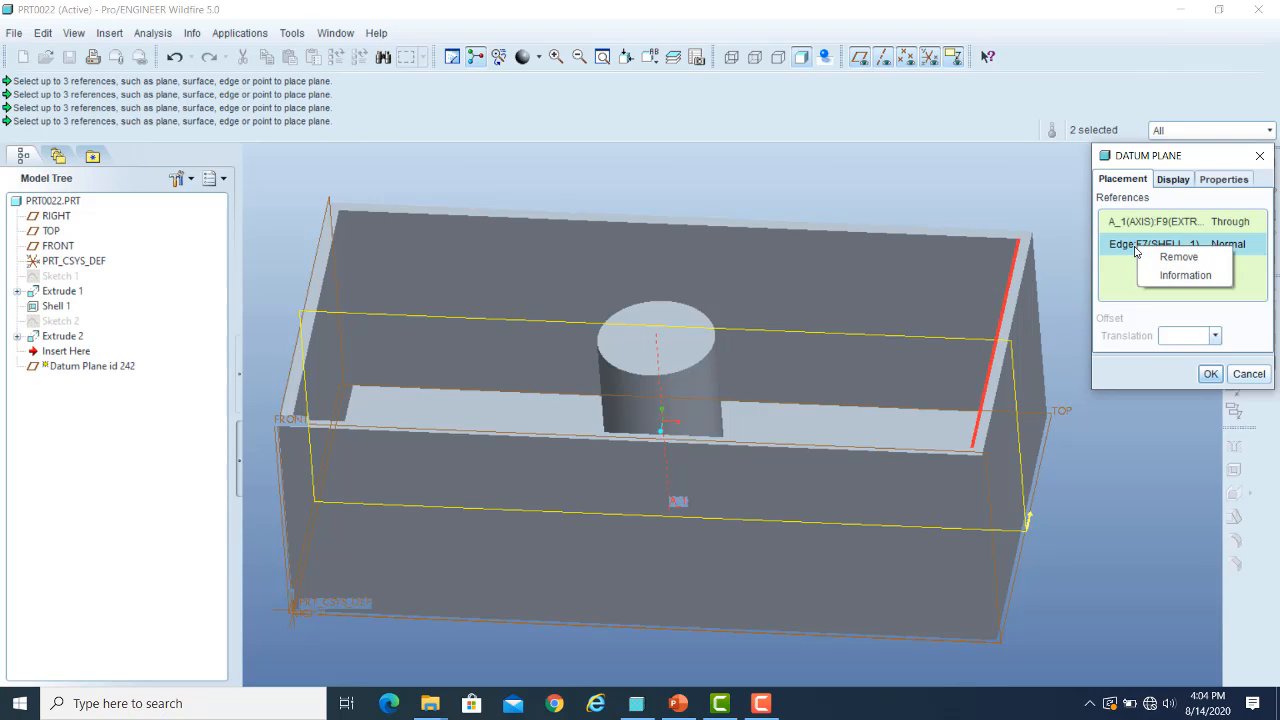
click(1162, 259)
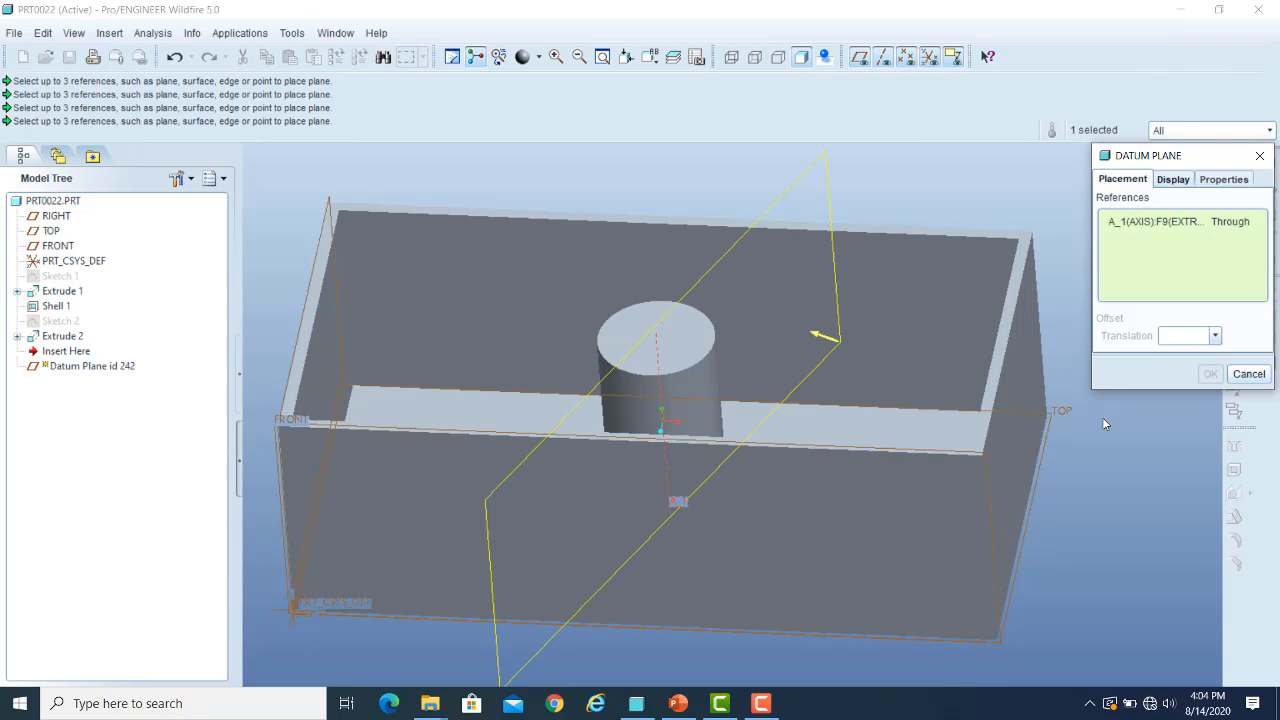
- Try rotating the datum plane about the cylinder's axis from the opposite short wall's inner face, and clear the remaining reference
ctrl+click(327, 376)
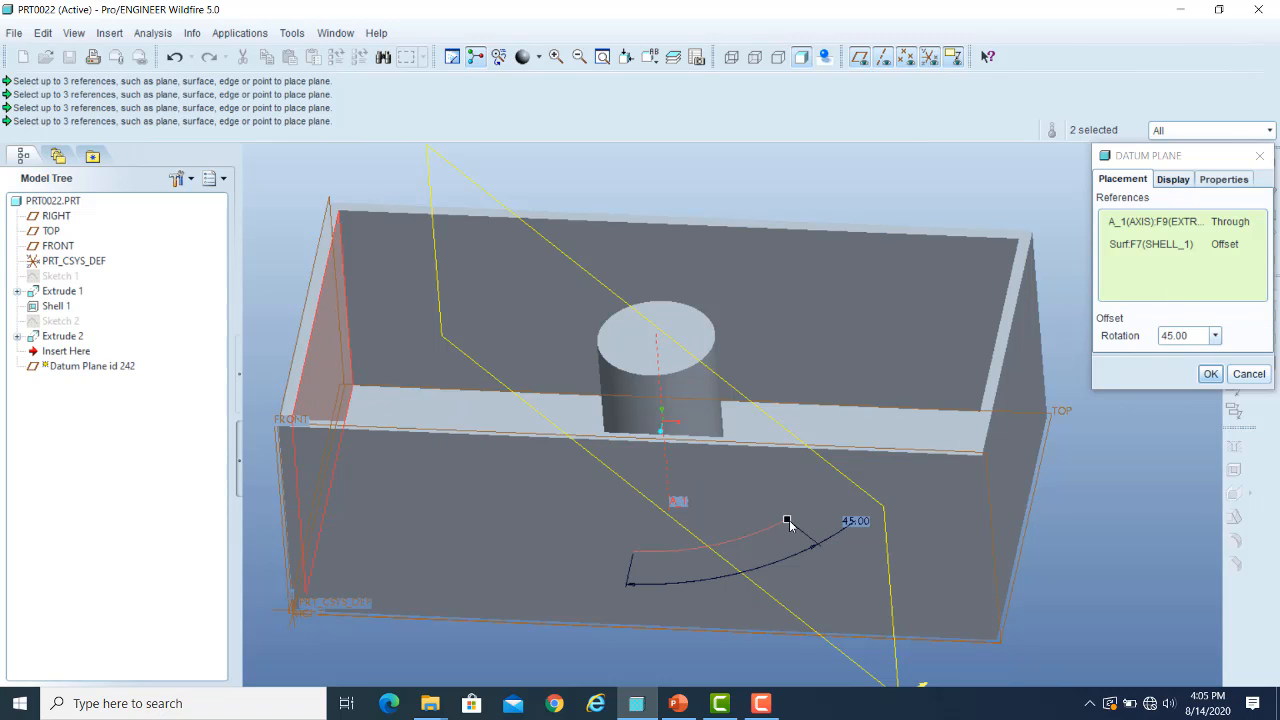
drag(788, 520, 920, 435)
click(909, 443)
click(909, 443)
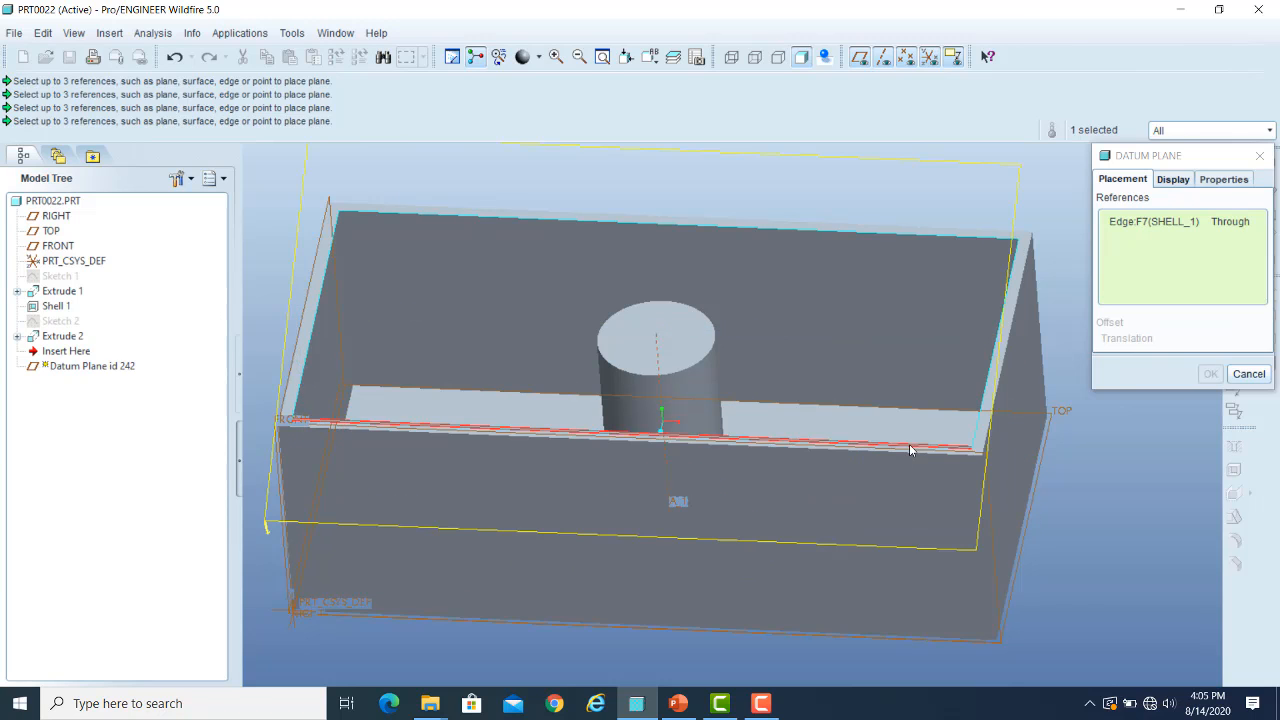
right_click(1147, 223)
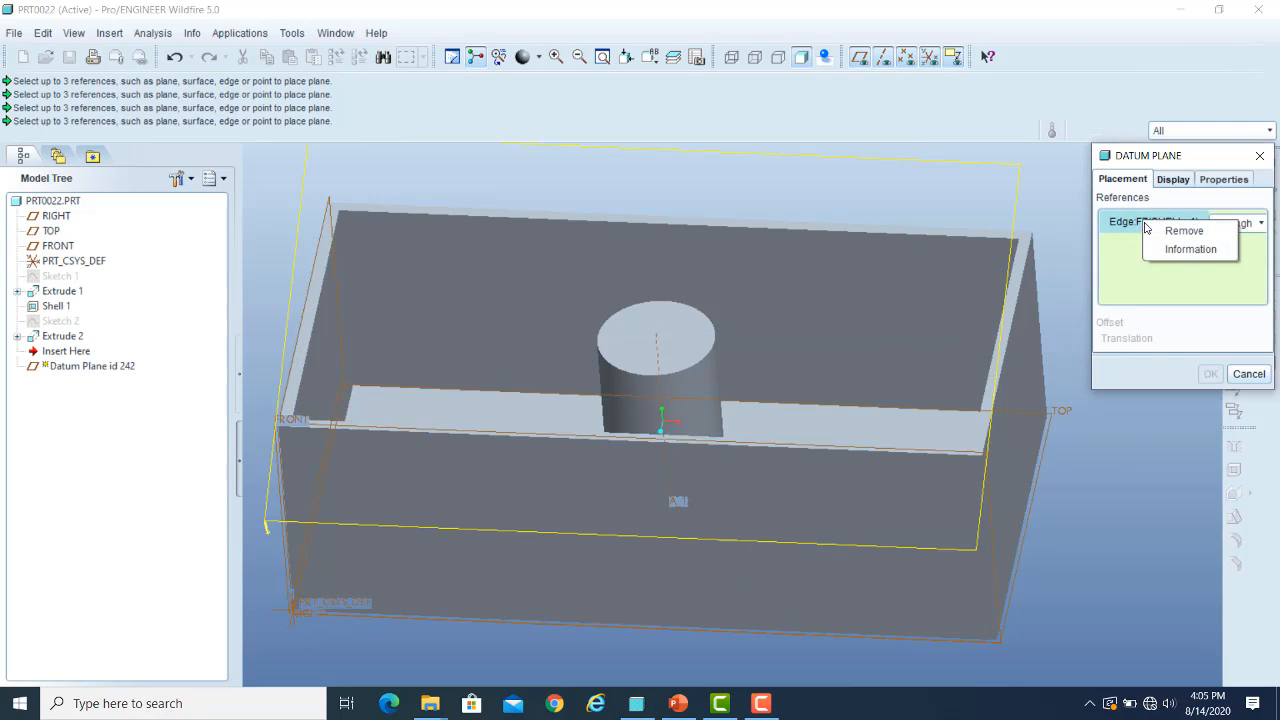
click(1165, 232)
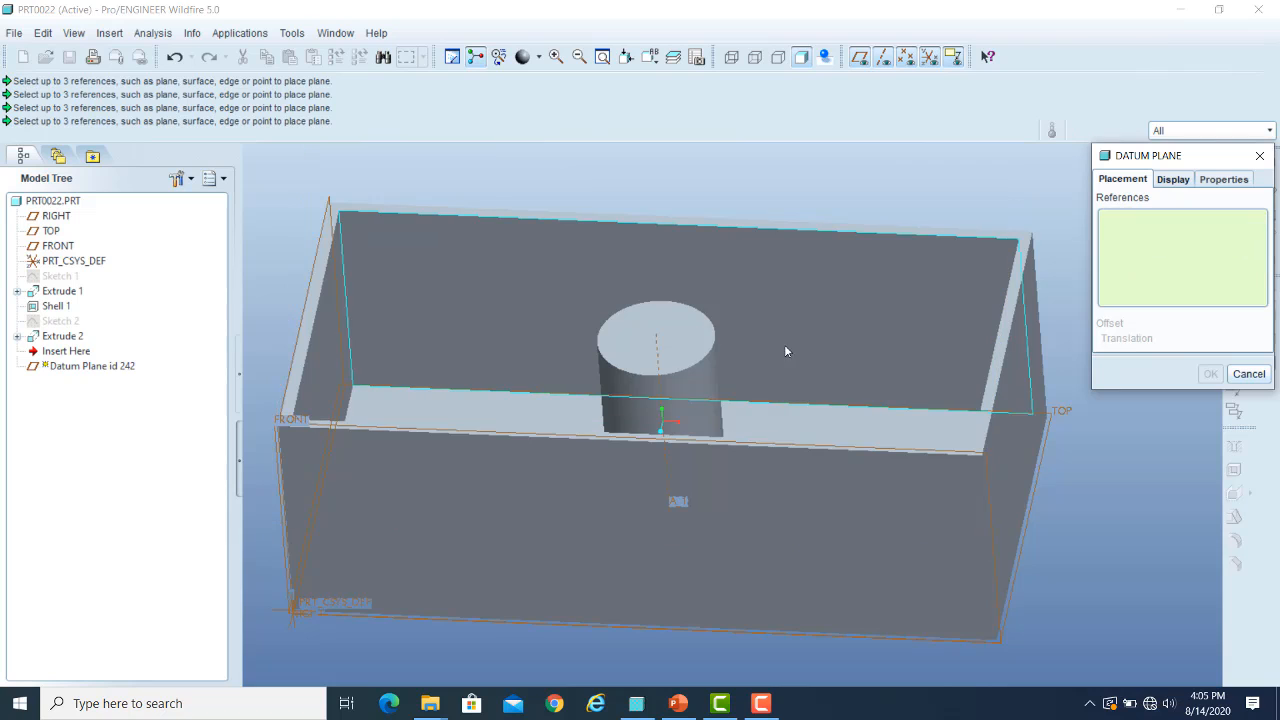
- Reference the datum plane to the cylinder's axis and the short wall's inner face, with a rotation of 97 degrees
click(667, 351)
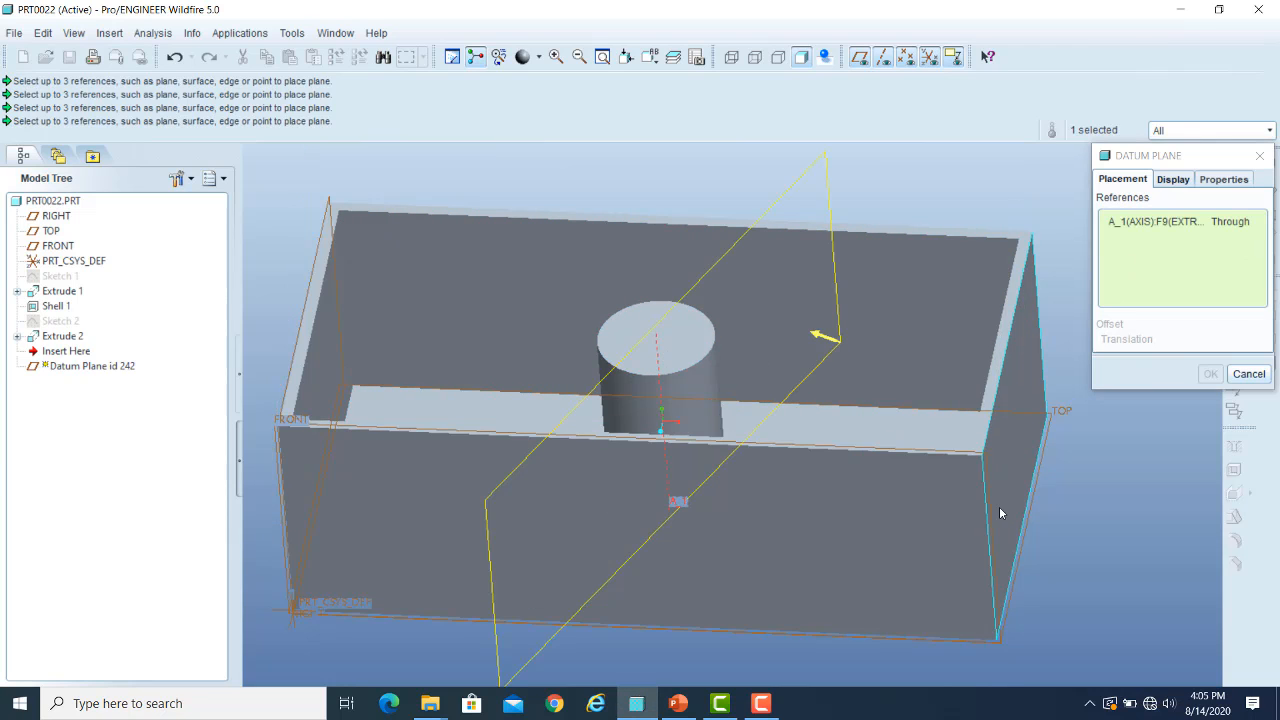
ctrl+click(329, 369)
drag(787, 521, 870, 413)
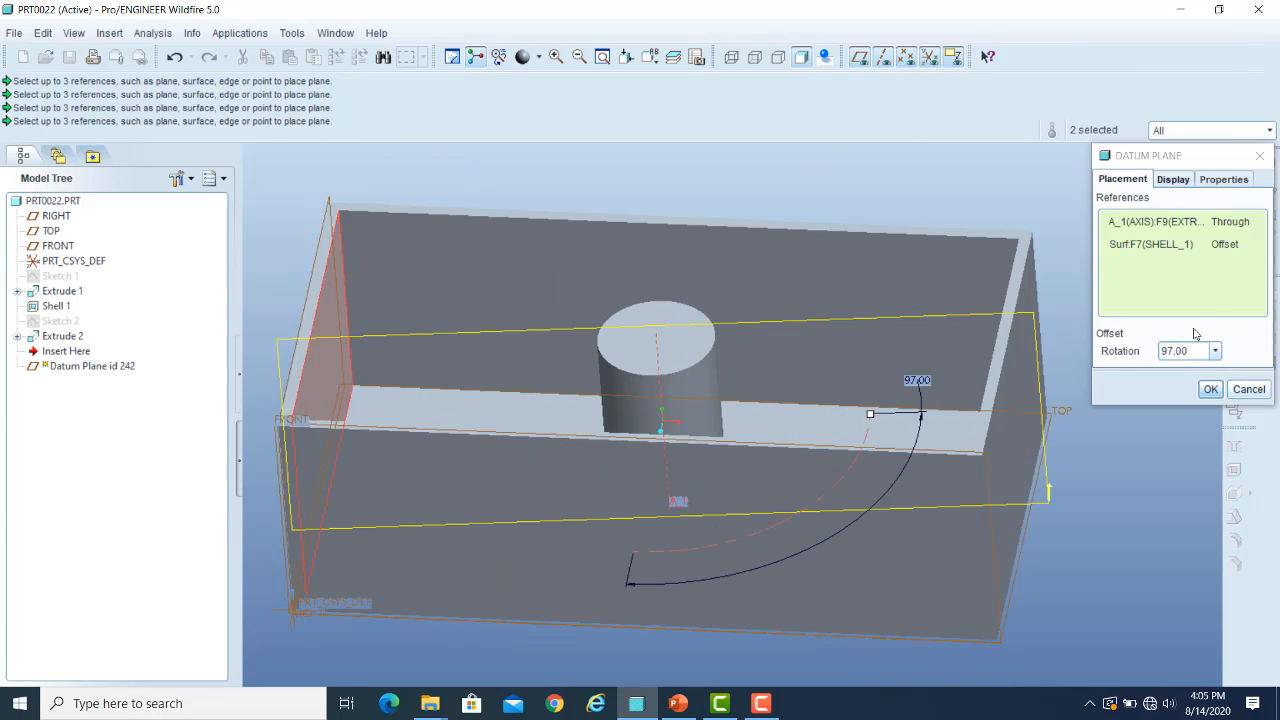
- Try making the datum plane parallel to the referenced short wall's inner face
click(1226, 246)
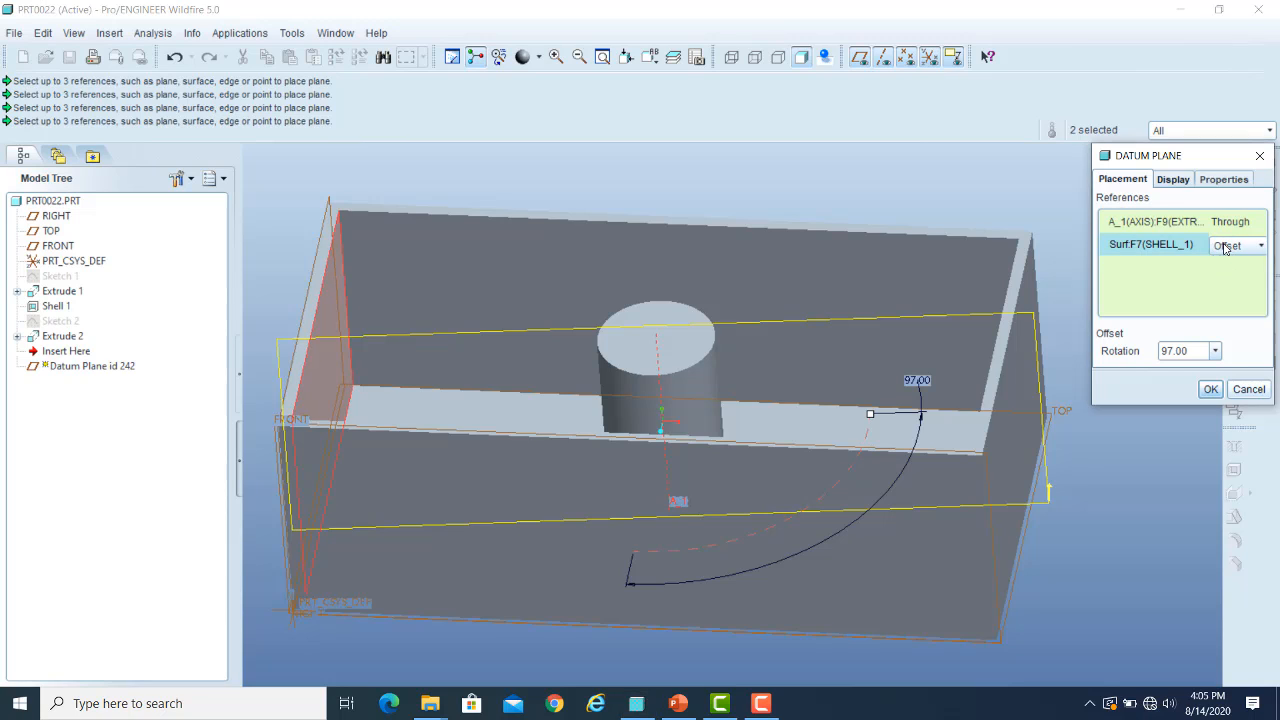
click(1225, 247)
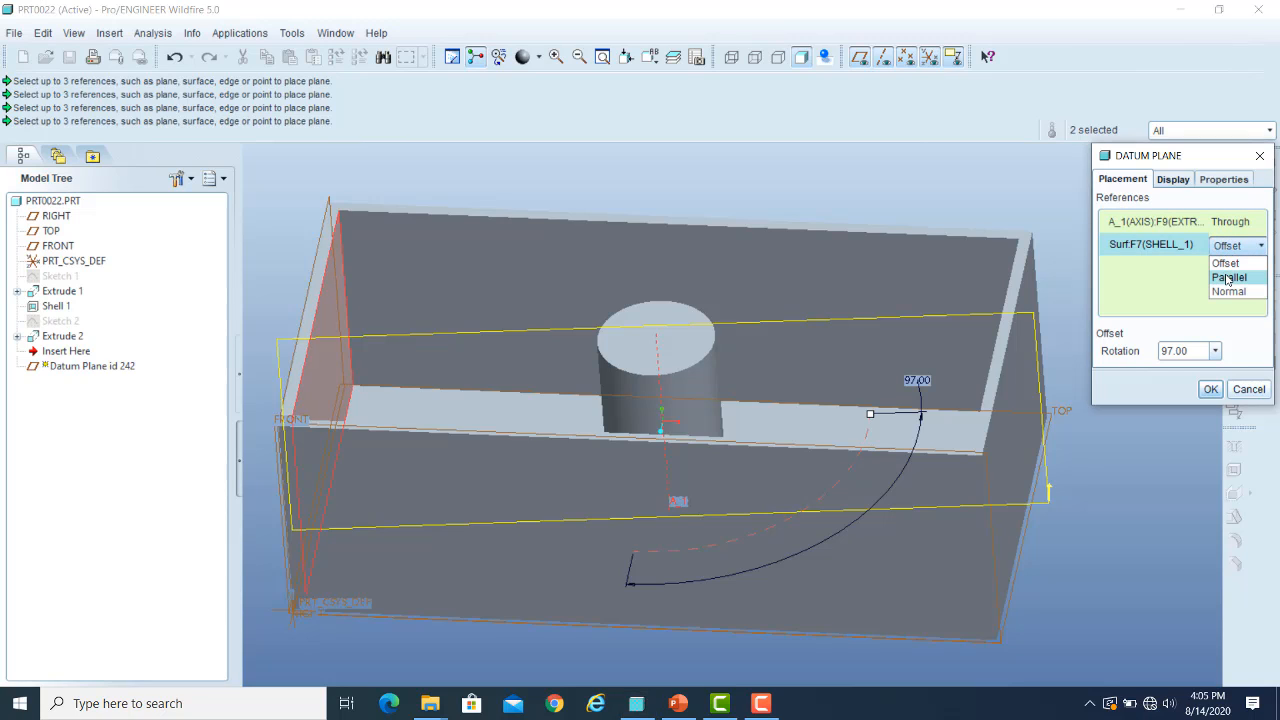
click(1228, 278)
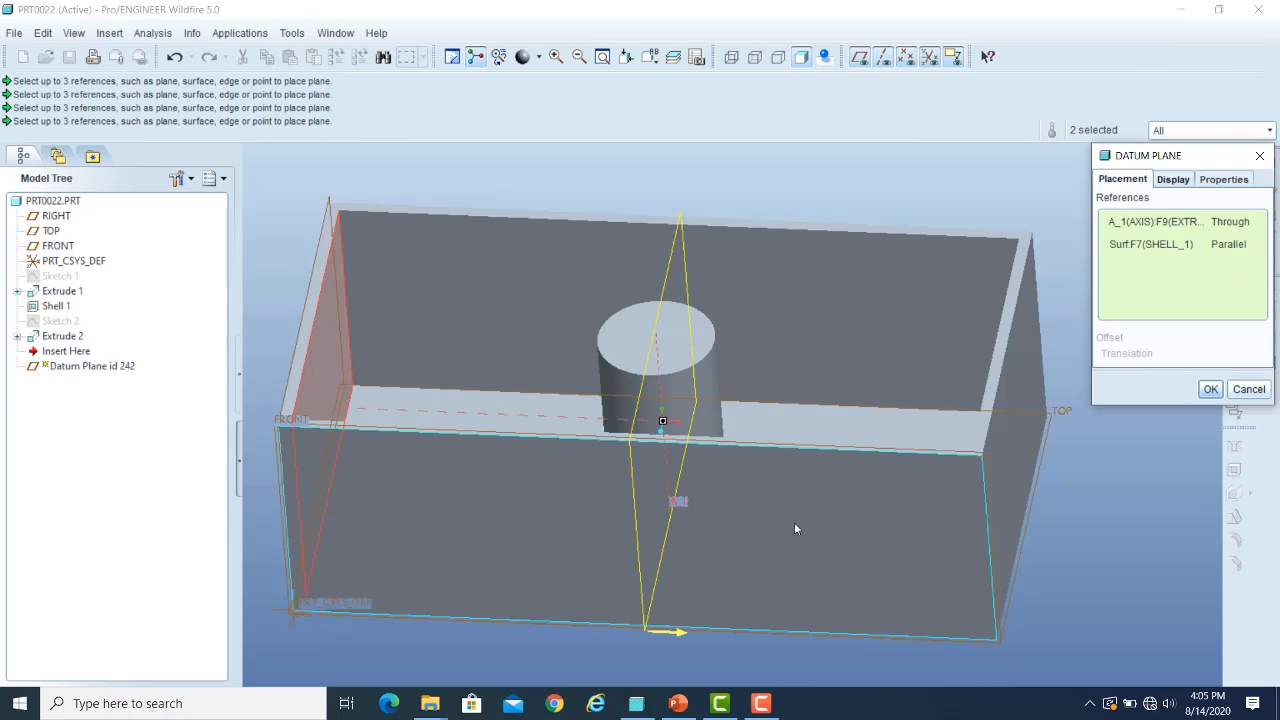
- Make the datum plane normal to the short wall's inner face and create it through the cylinder's axis
click(1220, 247)
click(1261, 246)
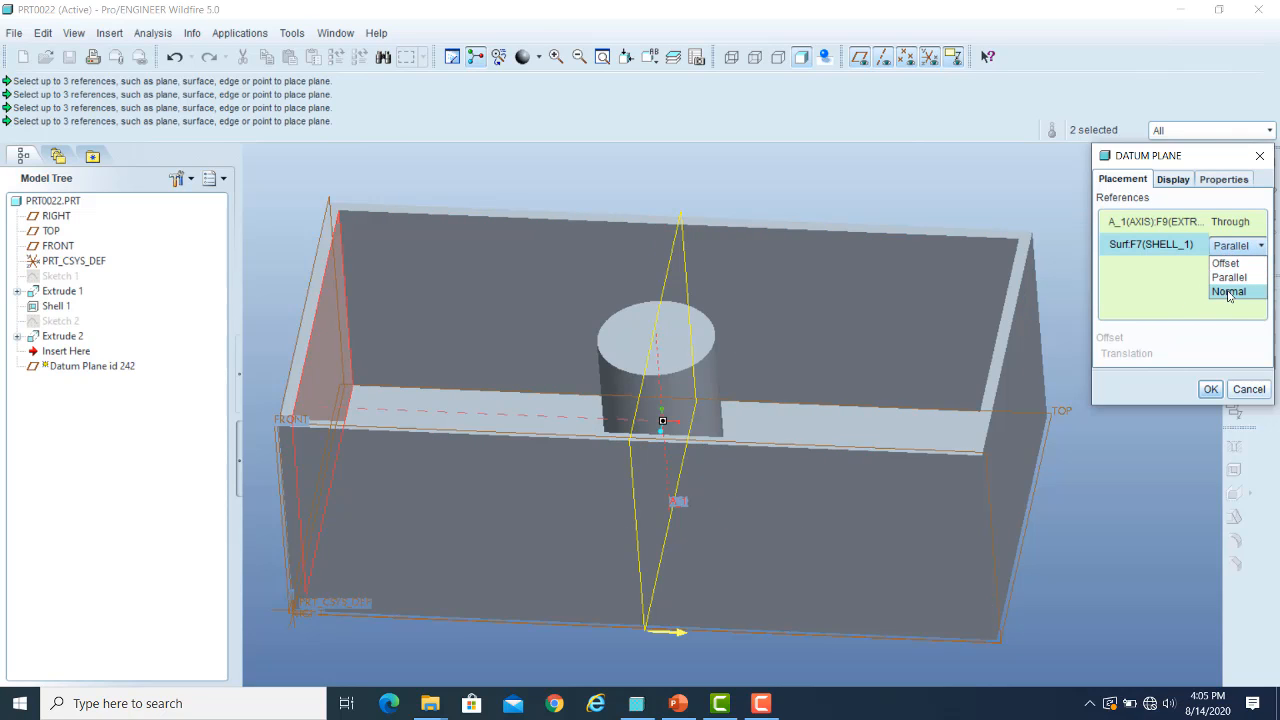
click(1229, 292)
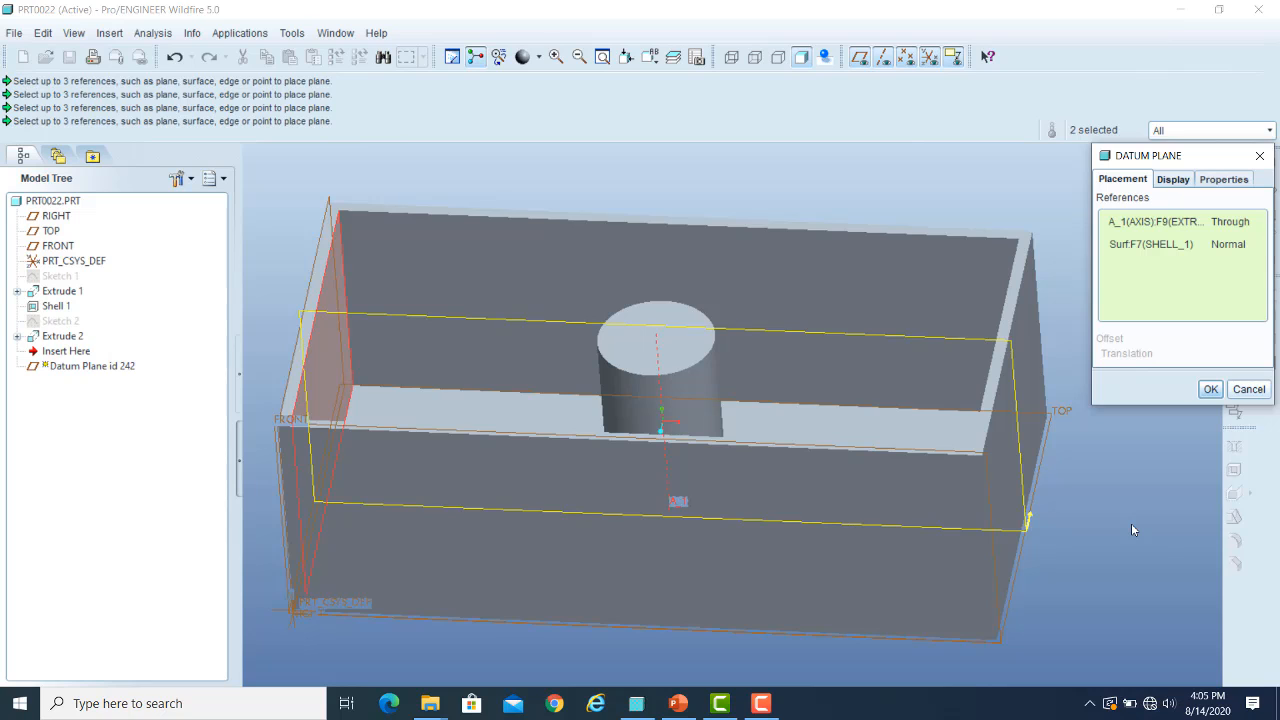
click(1210, 389)
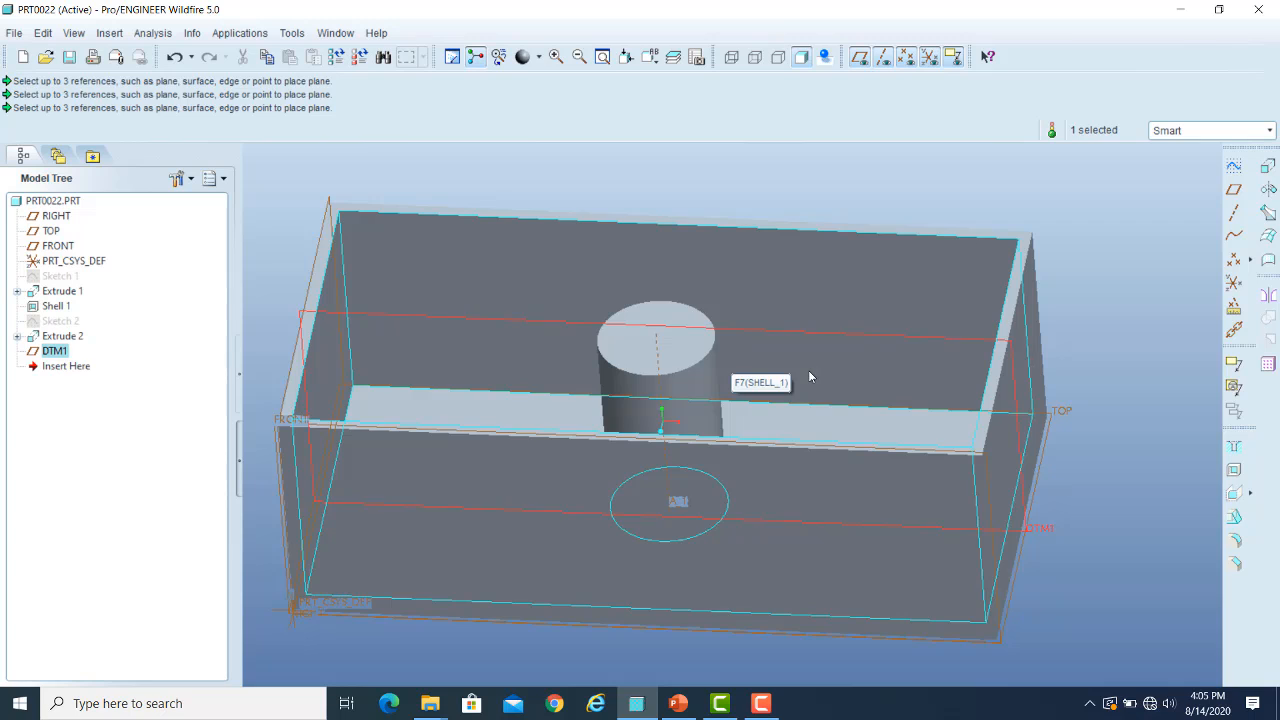
click(1071, 349)
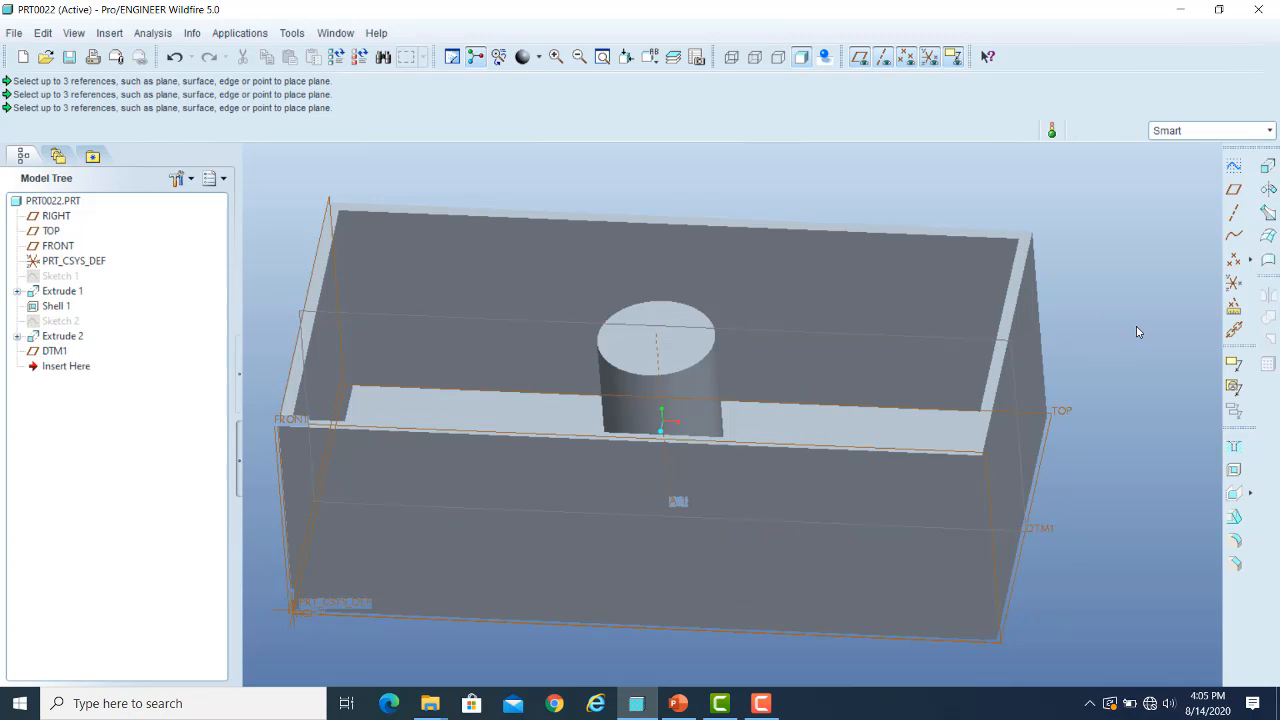
- Start a sketch on datum plane DTM1 and flip its view direction
click(1233, 166)
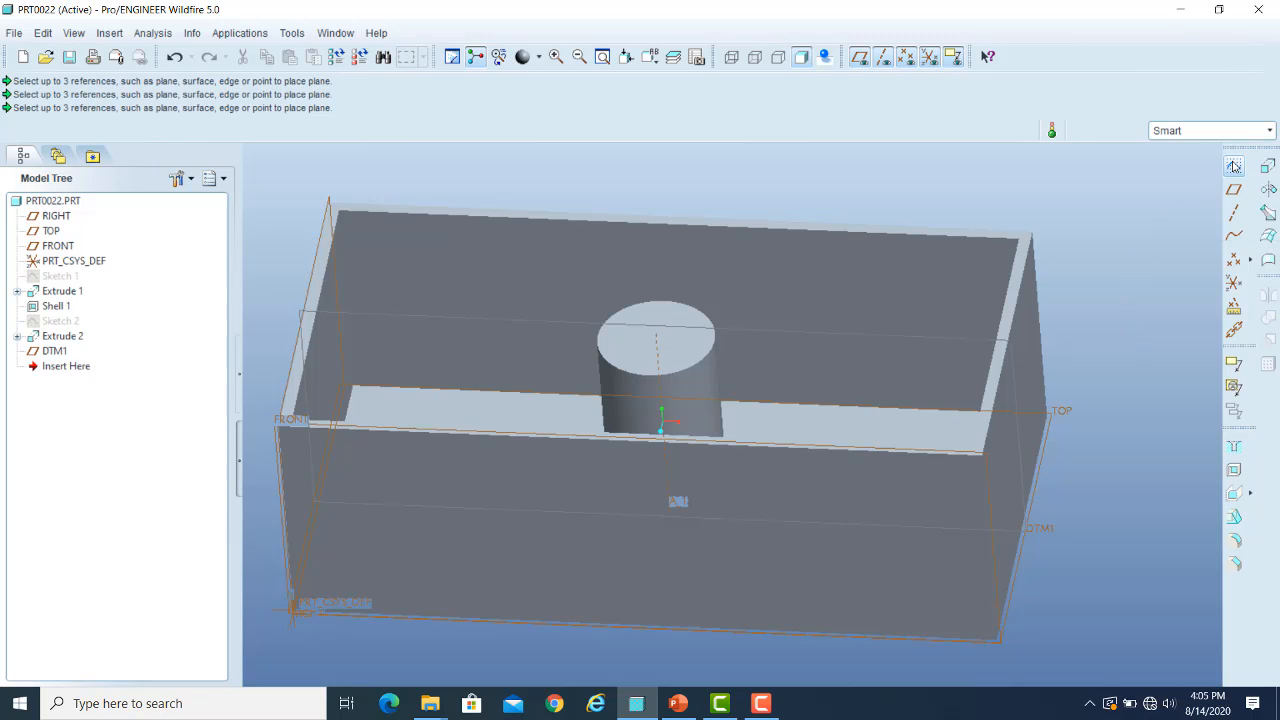
click(831, 334)
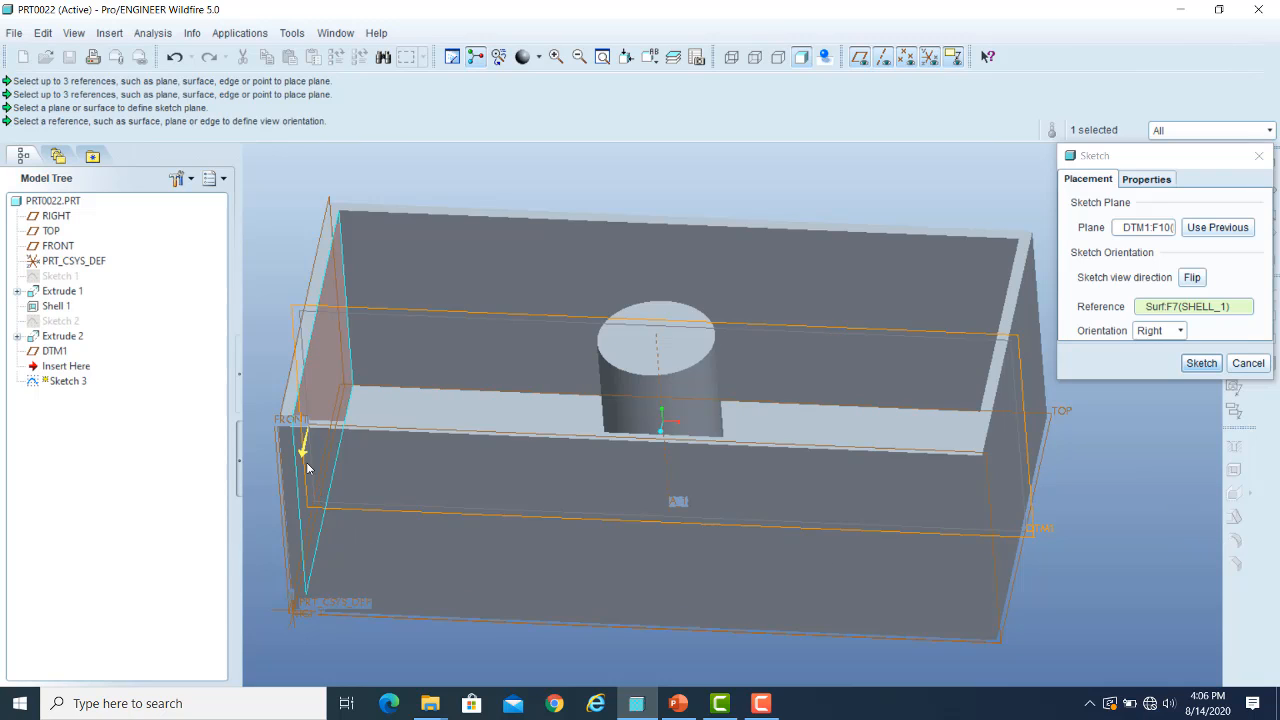
click(1192, 280)
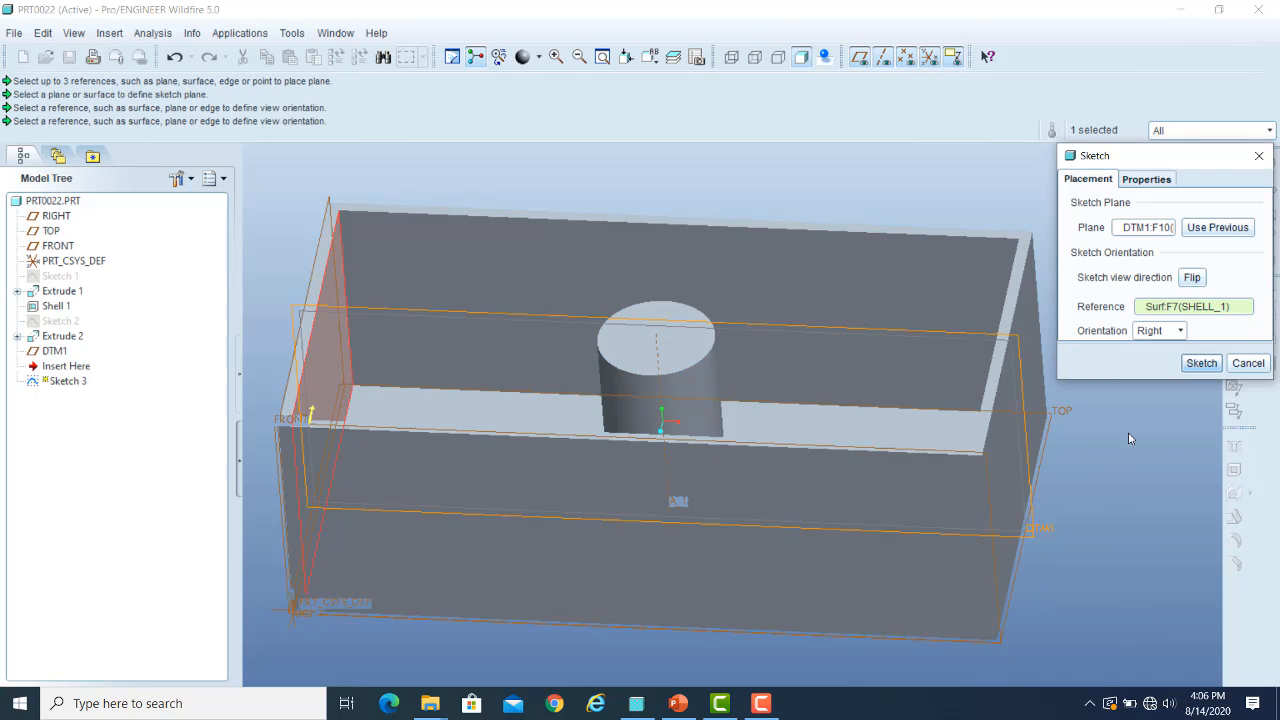
- Replace the sketch's orientation reference with the box's outer end face opposite, facing Right, and enter the sketch
click(1183, 307)
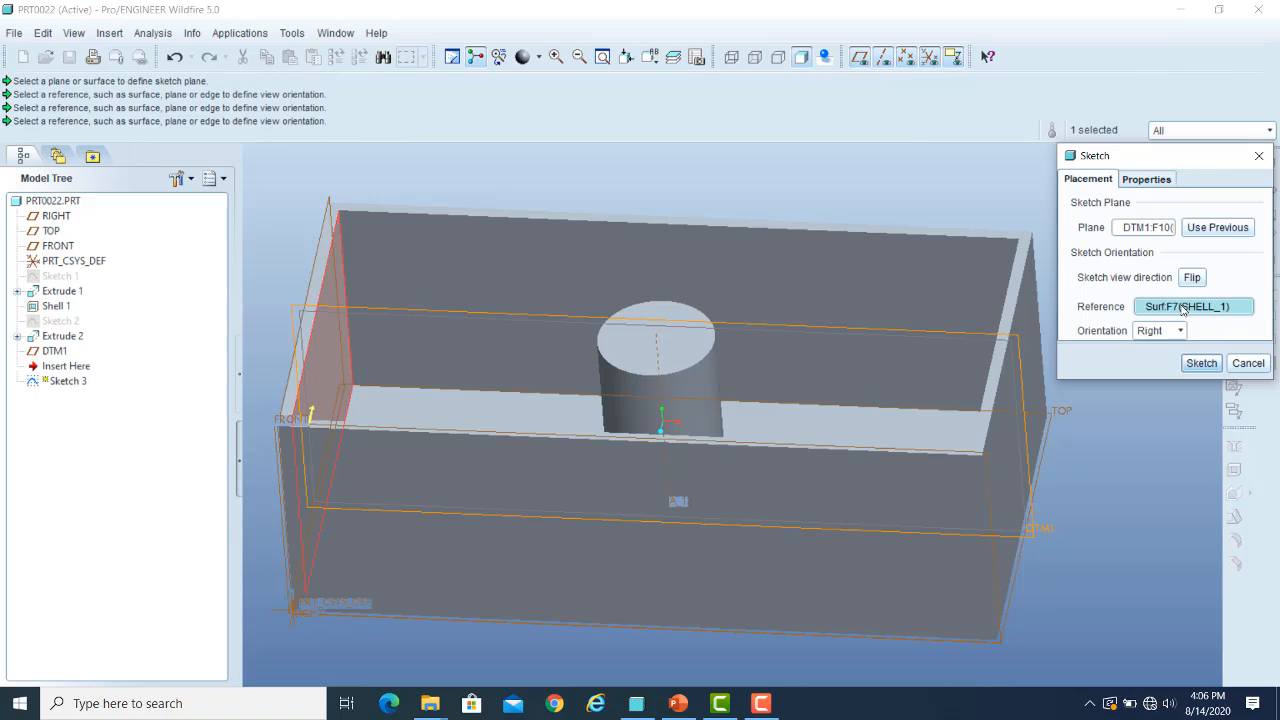
right_click(1183, 307)
click(1206, 316)
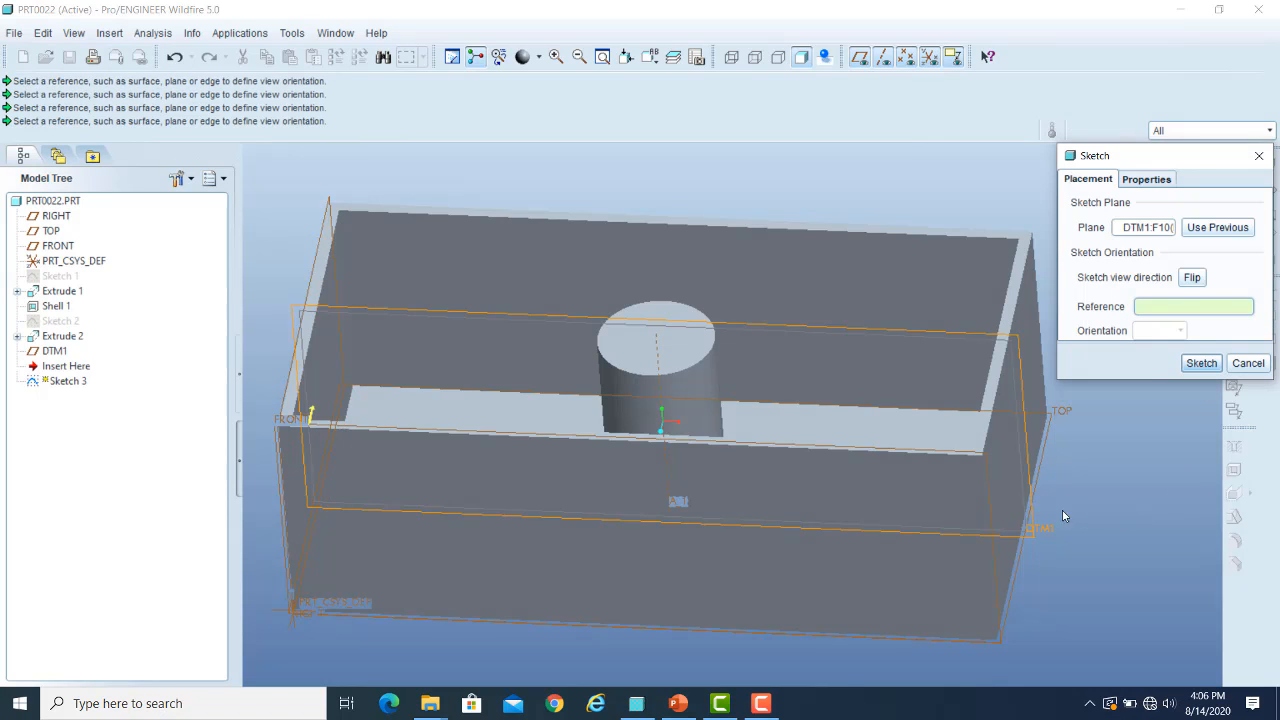
click(1002, 481)
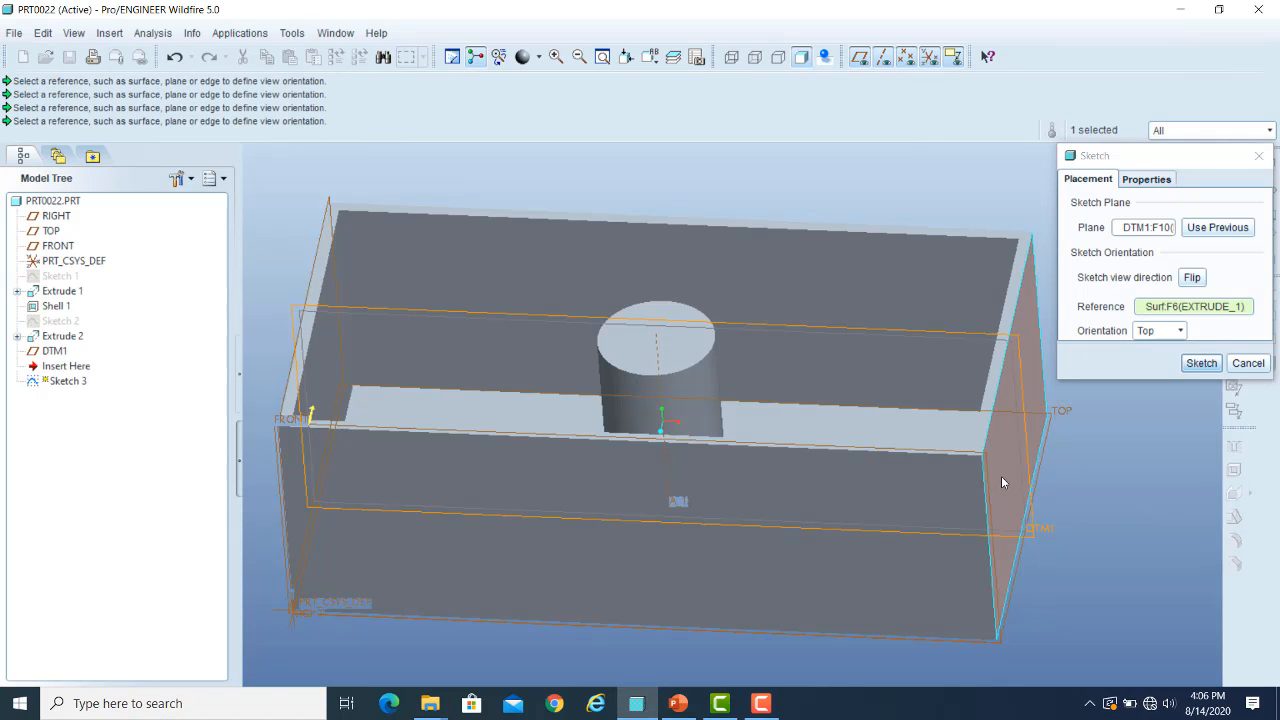
click(1181, 330)
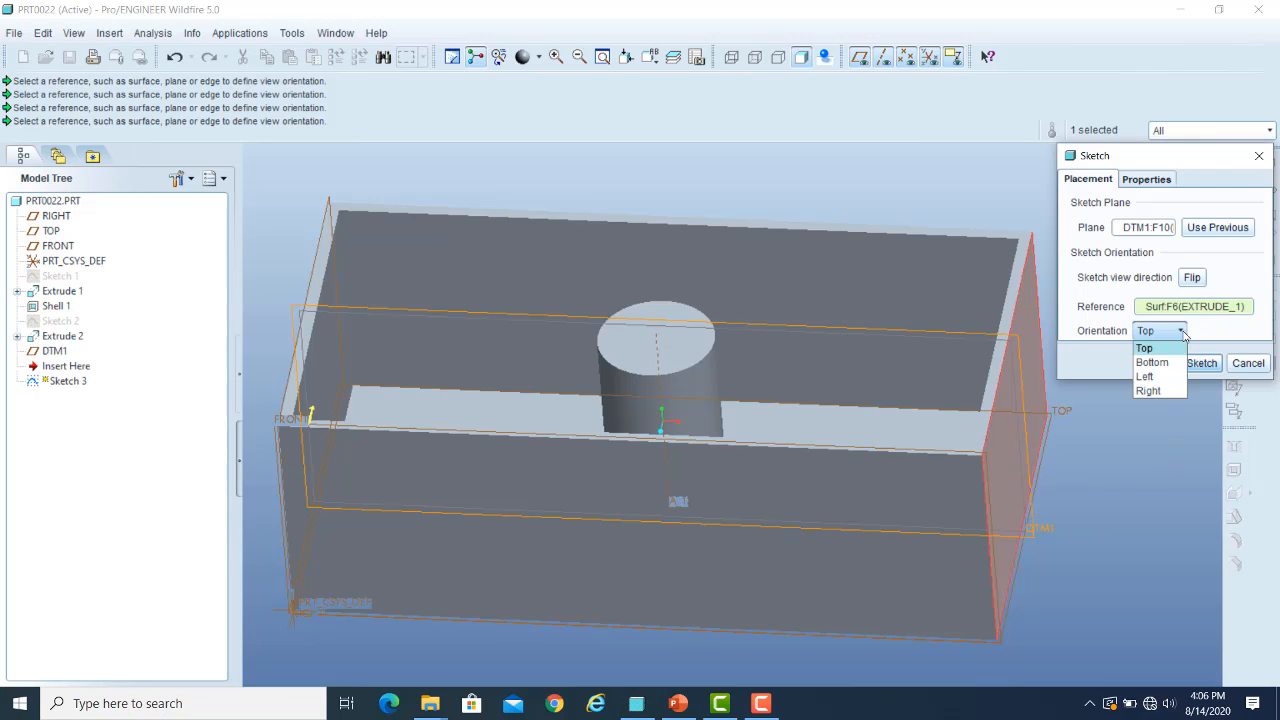
click(1149, 391)
click(1203, 365)
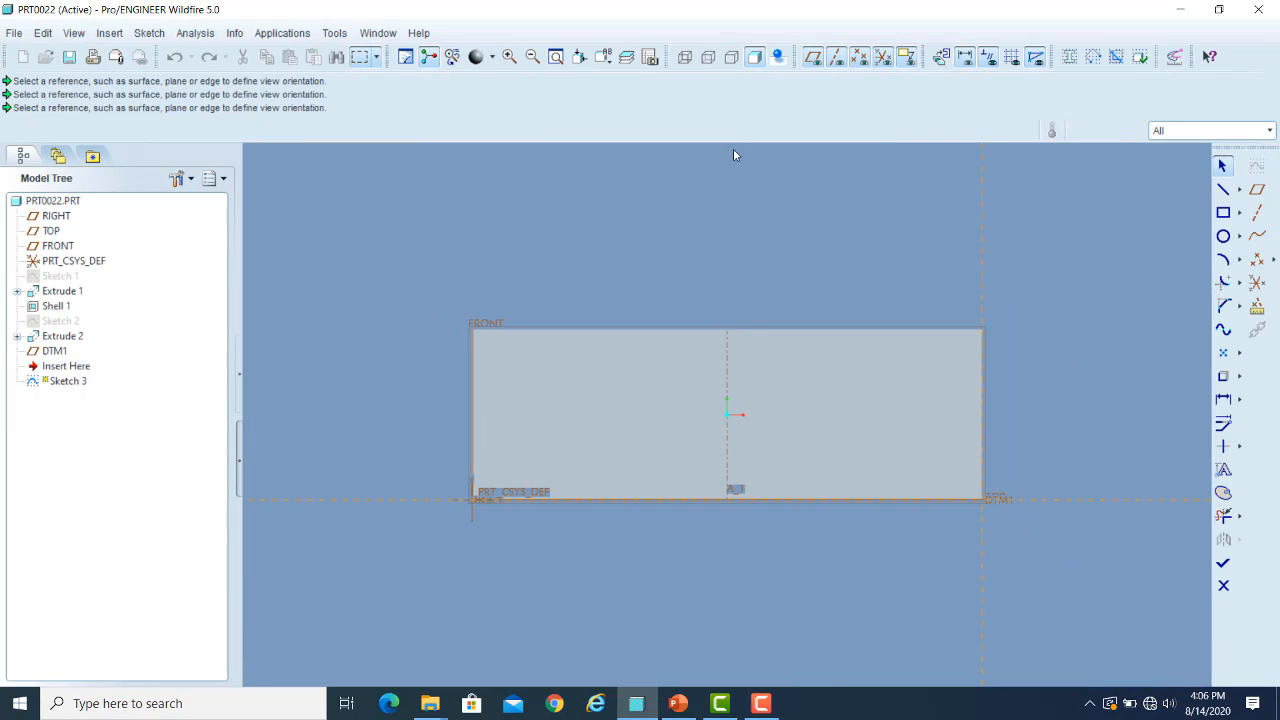
- In wireframe display, sketch a slanted line from the cylinder's side near its upper edge to the box floor, about 56 from the outer end face
click(686, 58)
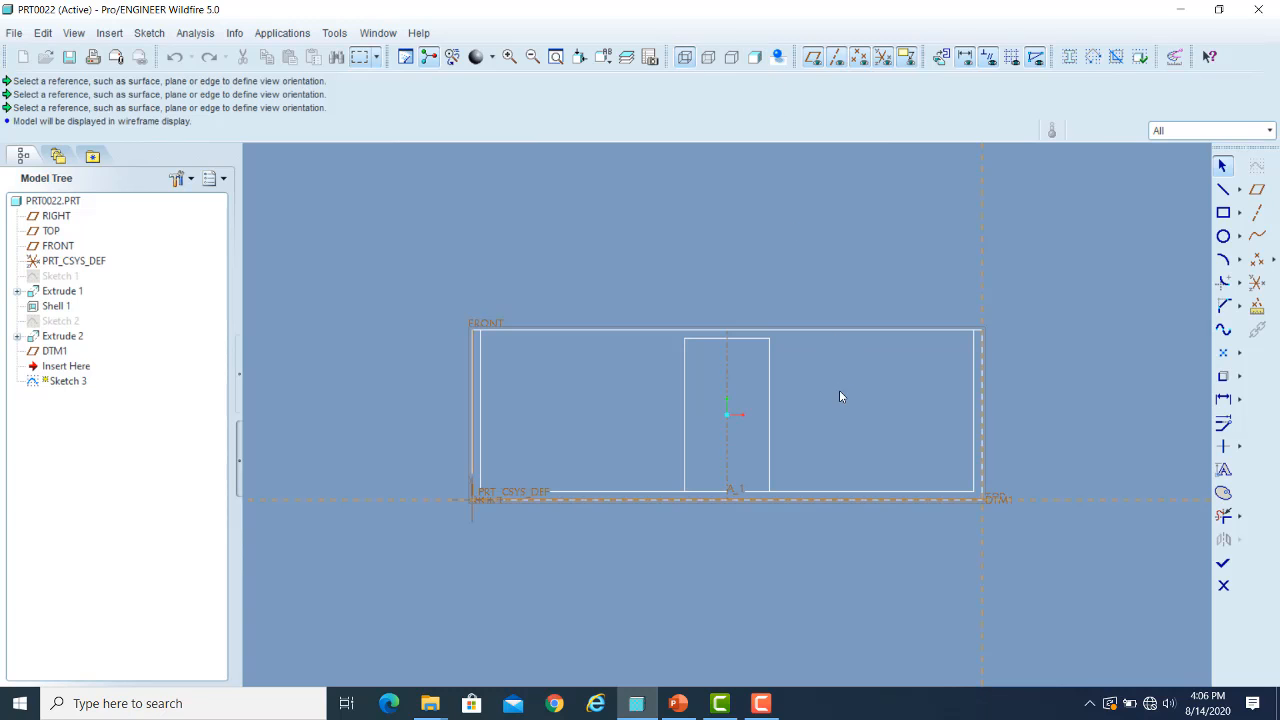
scroll(840, 397, up, 3)
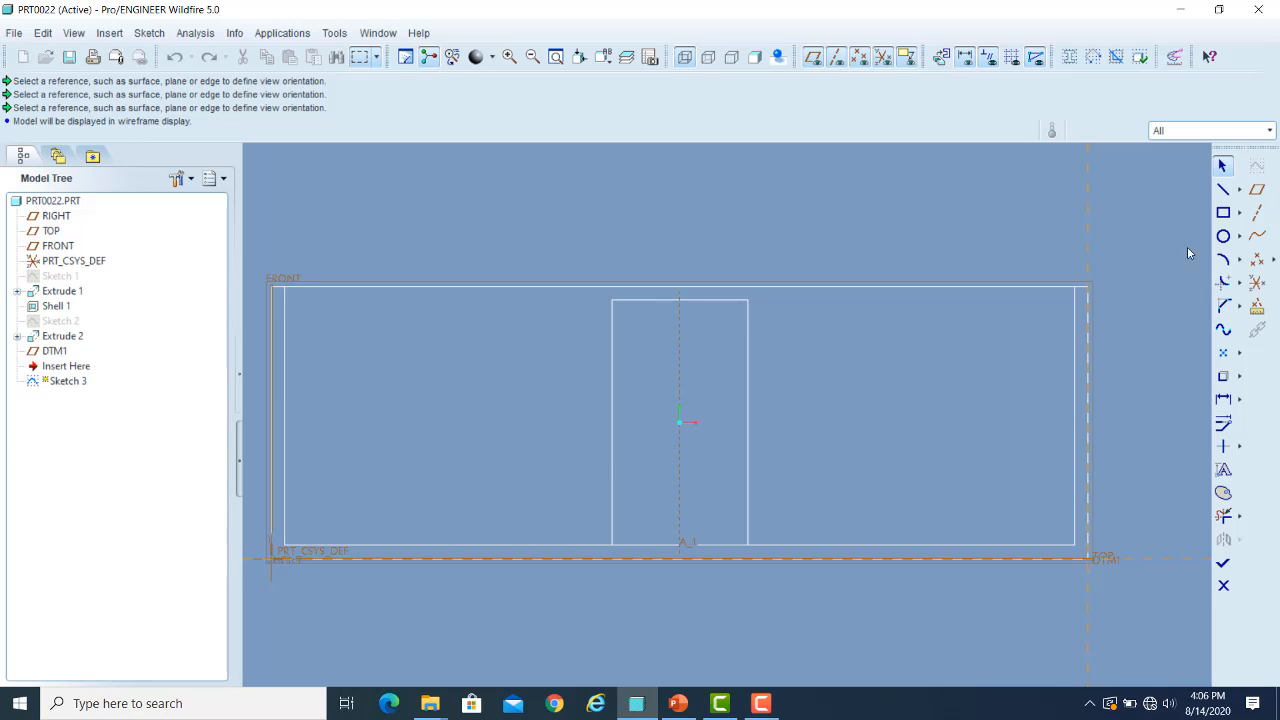
click(1223, 189)
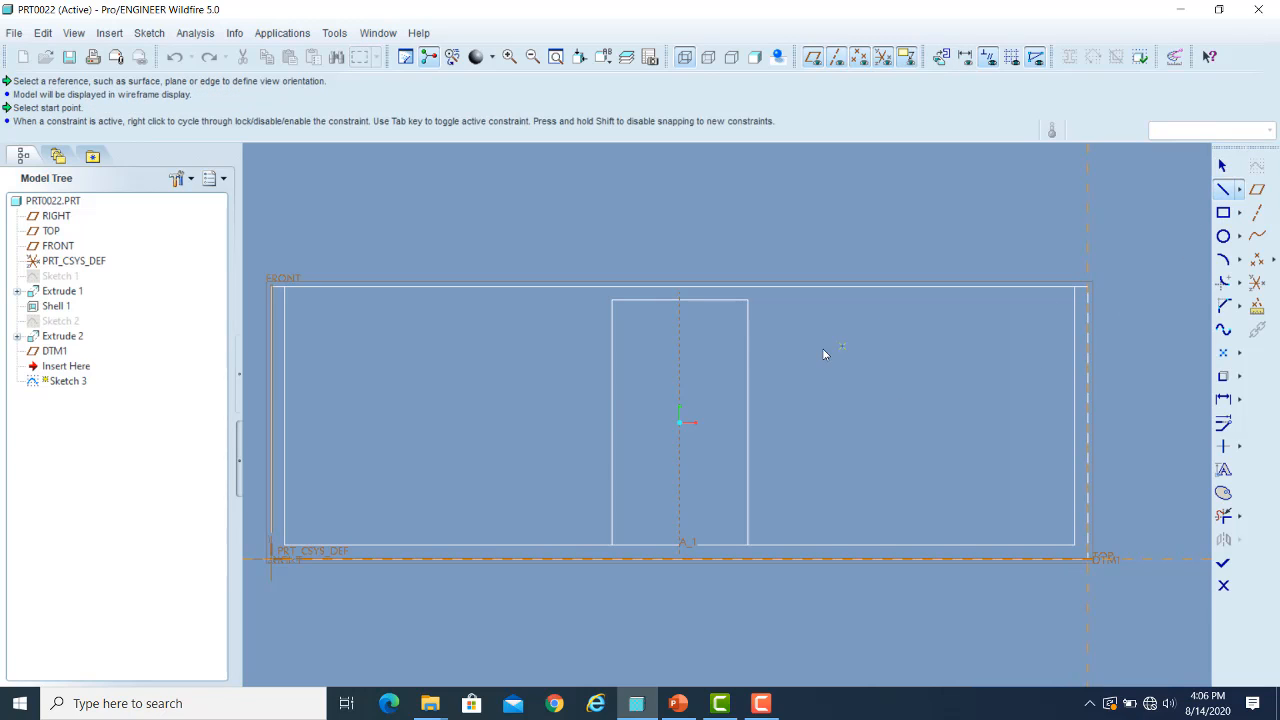
click(750, 304)
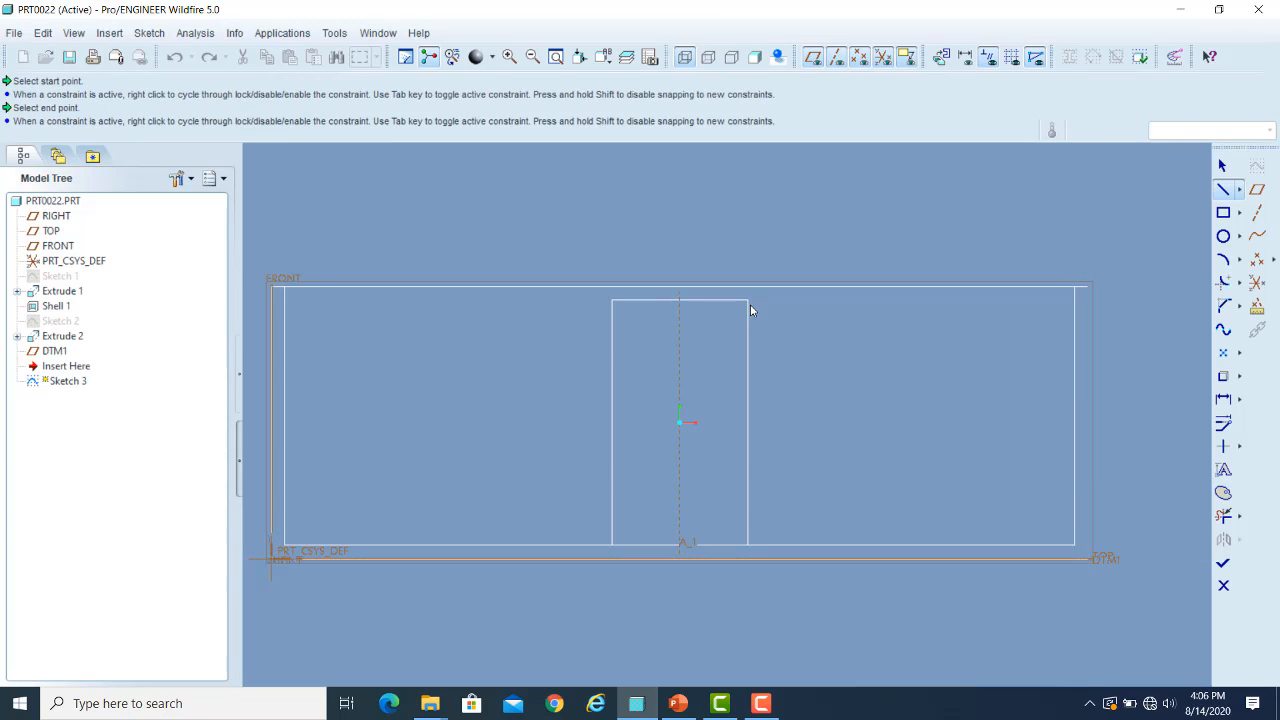
click(935, 544)
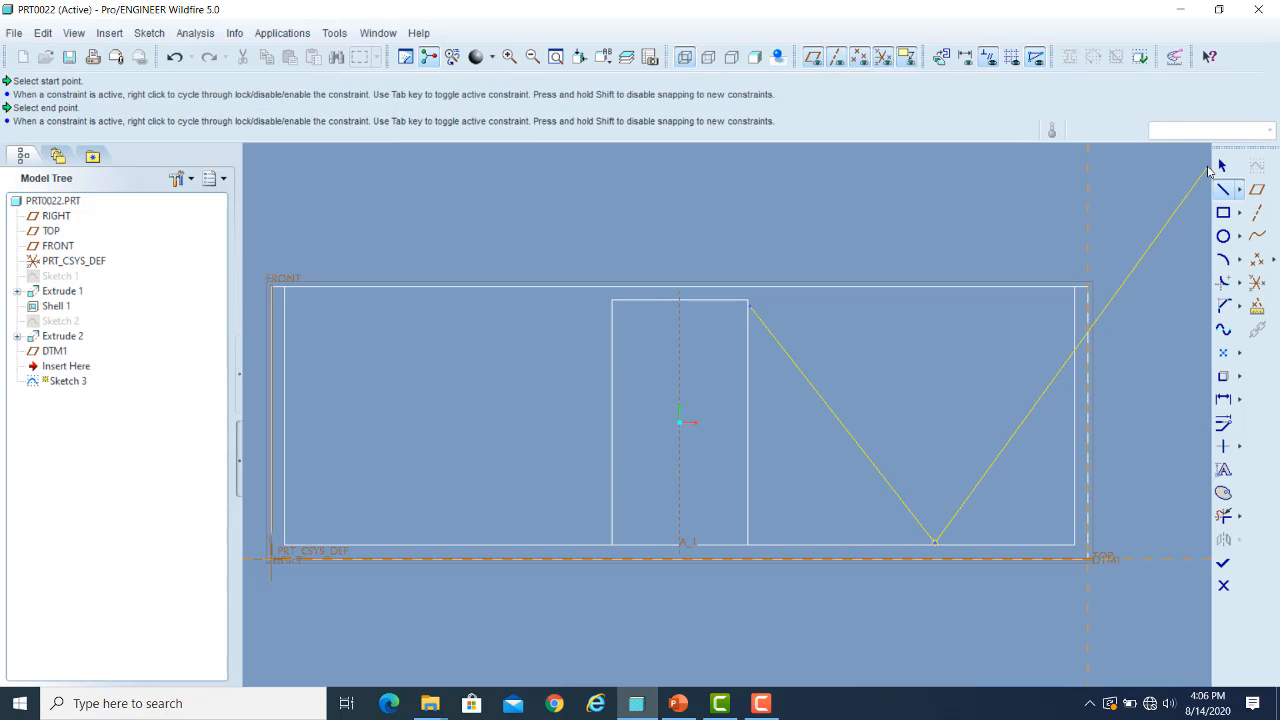
click(1222, 166)
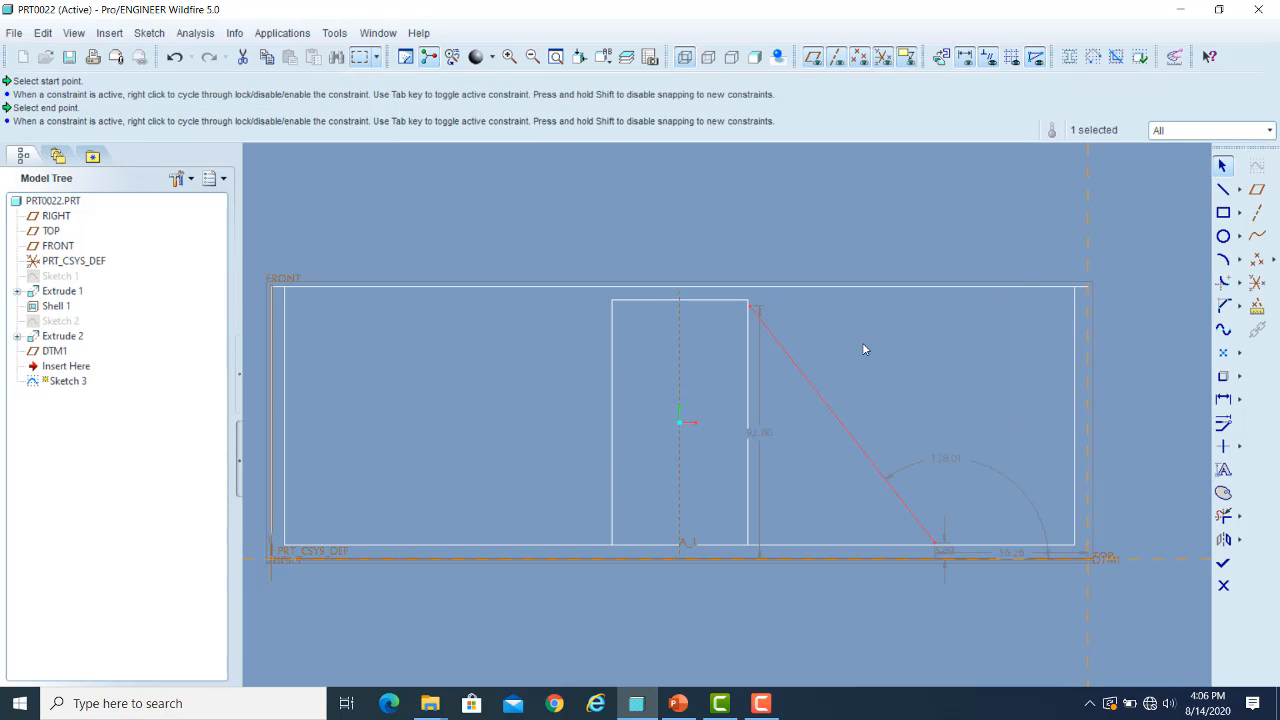
- Deselect the slanted line and examine closely how its two endpoints meet the cylinder's side and the box floor
click(928, 246)
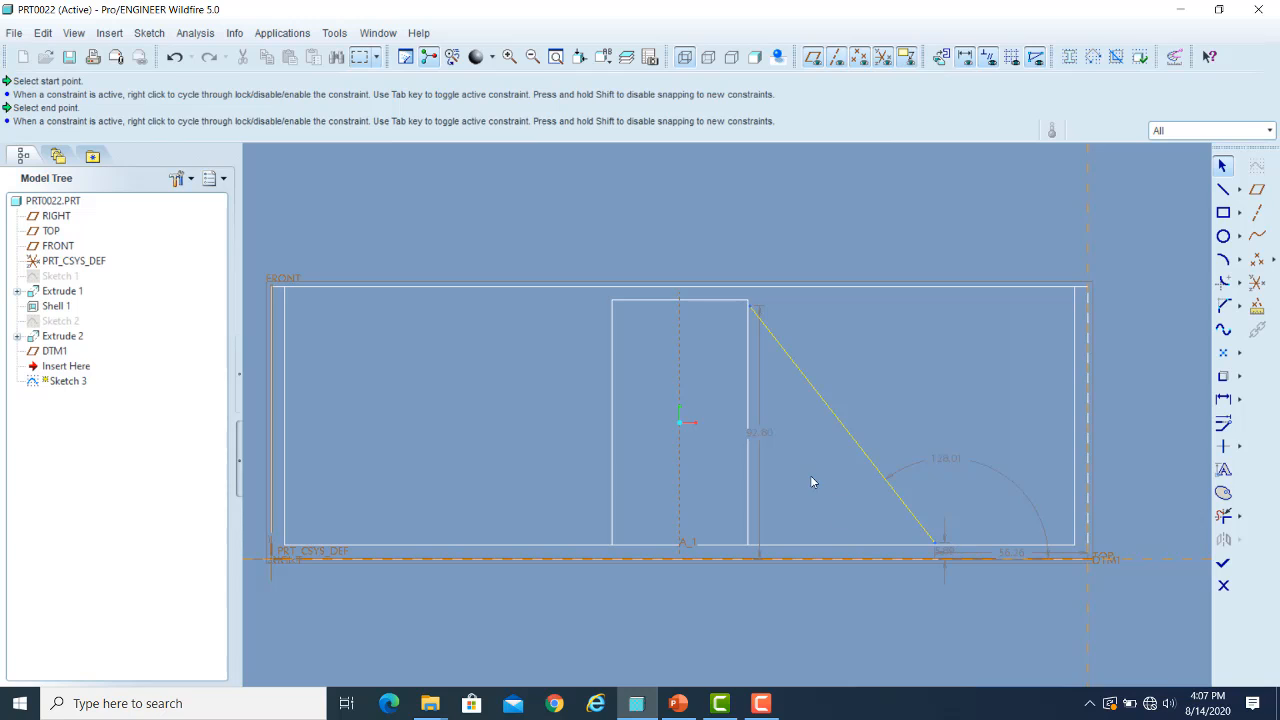
scroll(749, 309, up, 8)
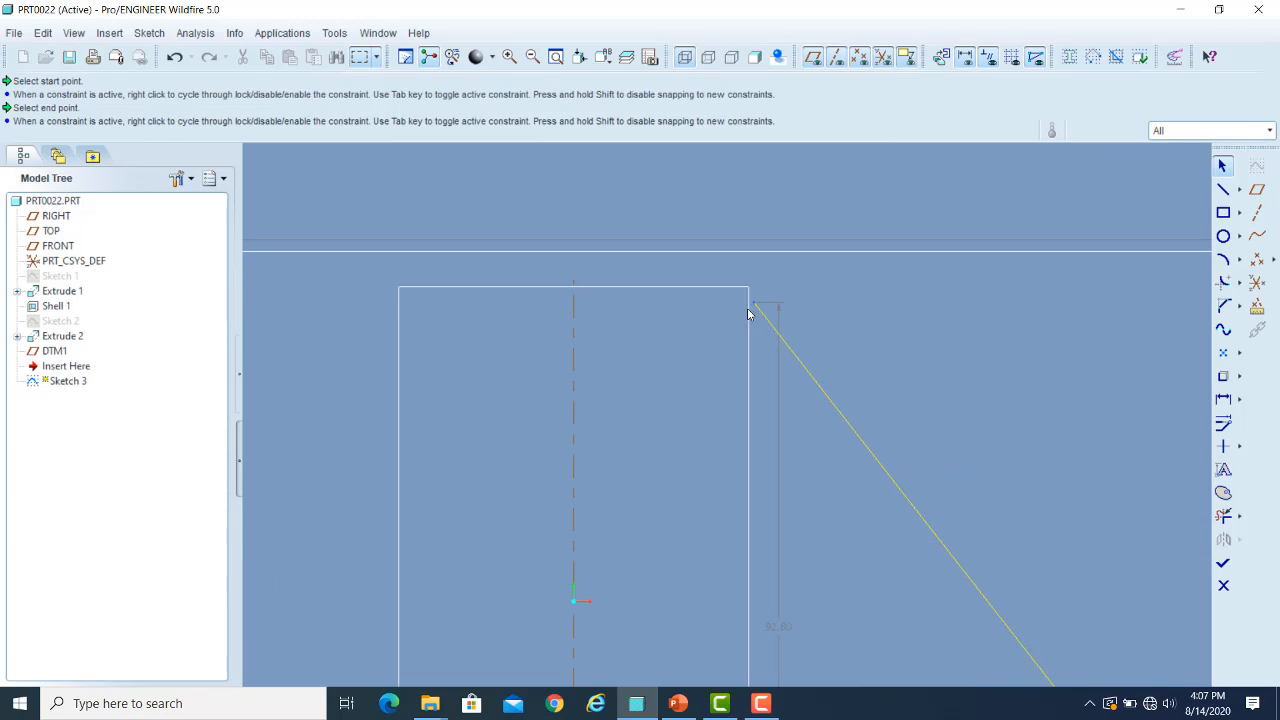
scroll(758, 284, up, 5)
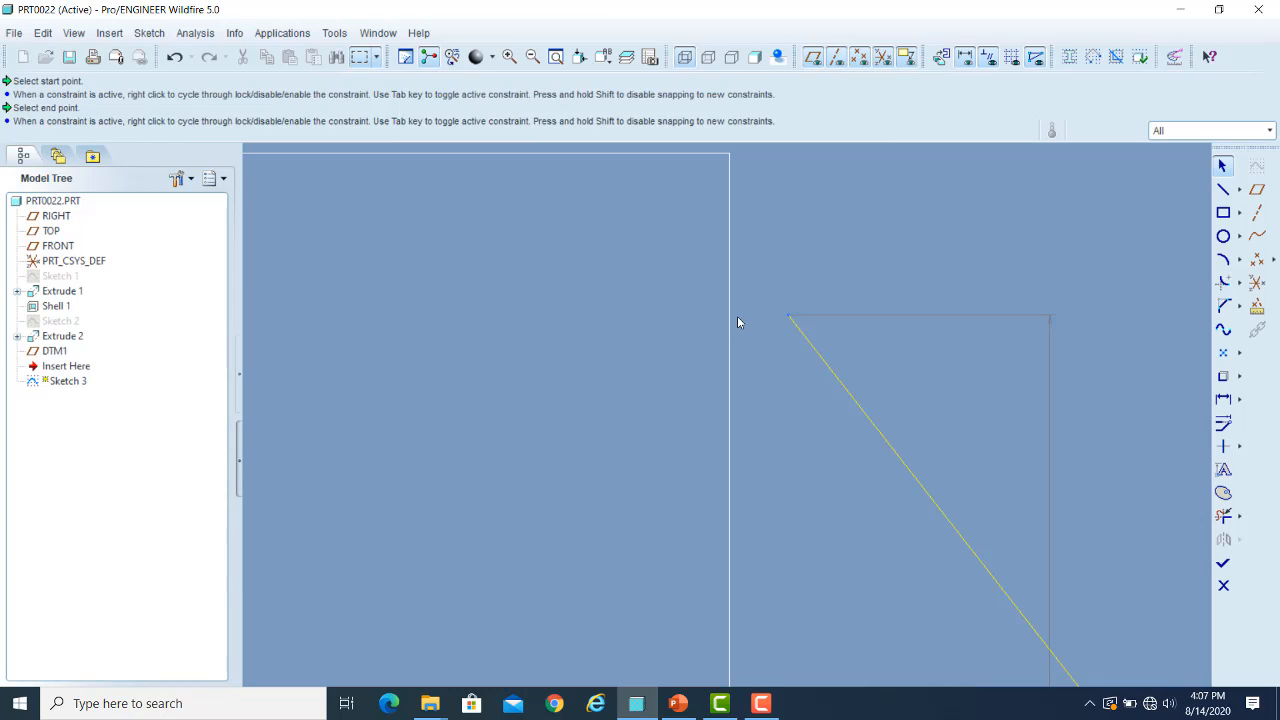
scroll(738, 322, down, 3)
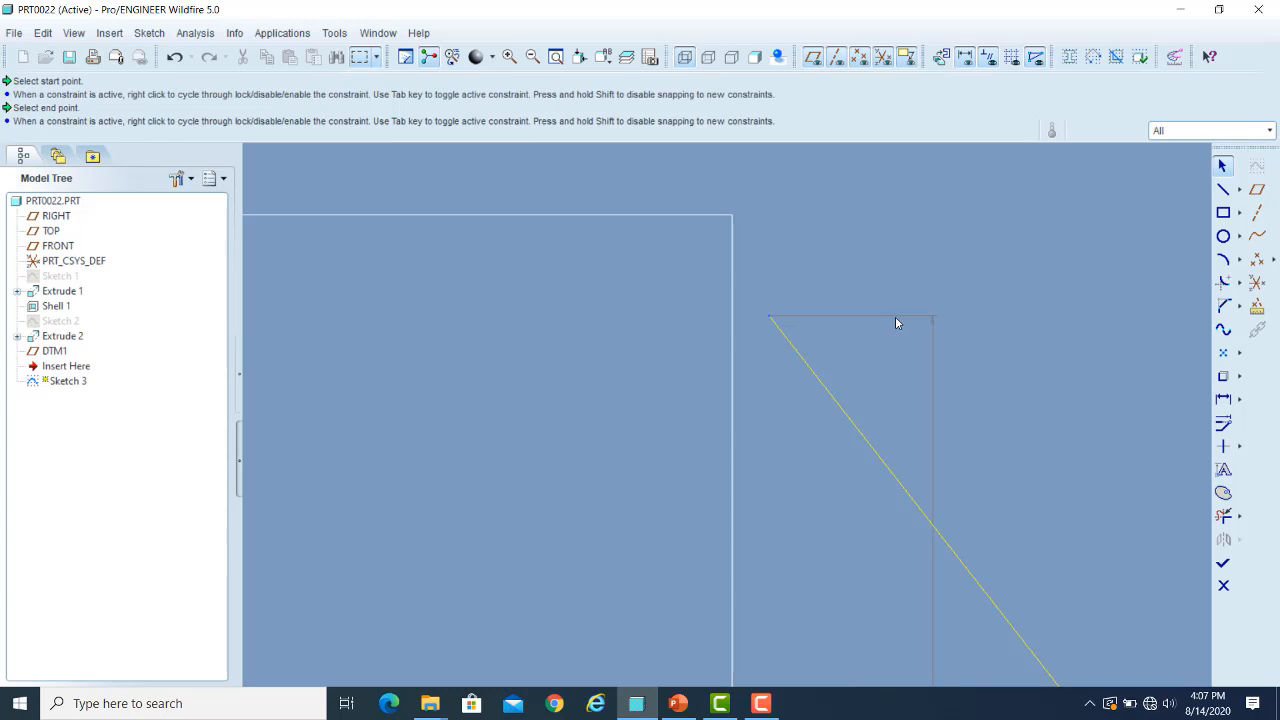
scroll(1003, 318, down, 5)
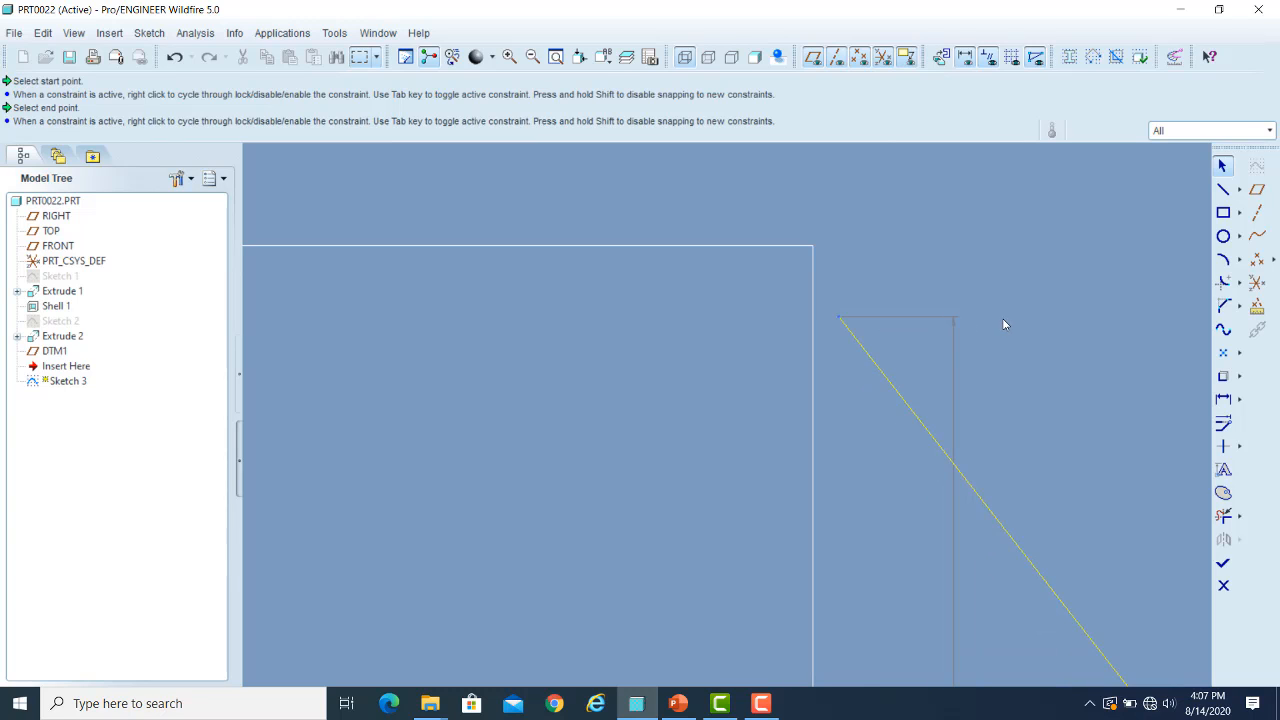
scroll(1006, 367, down, 5)
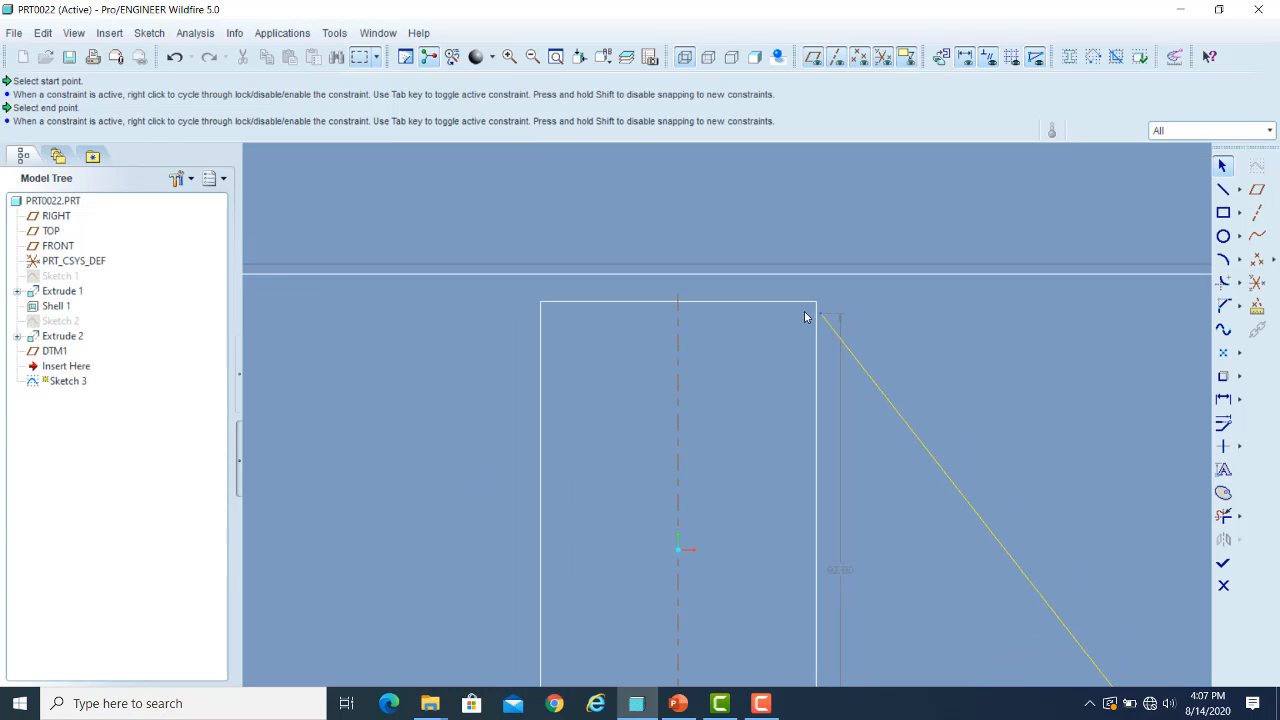
scroll(1078, 511, up, 1)
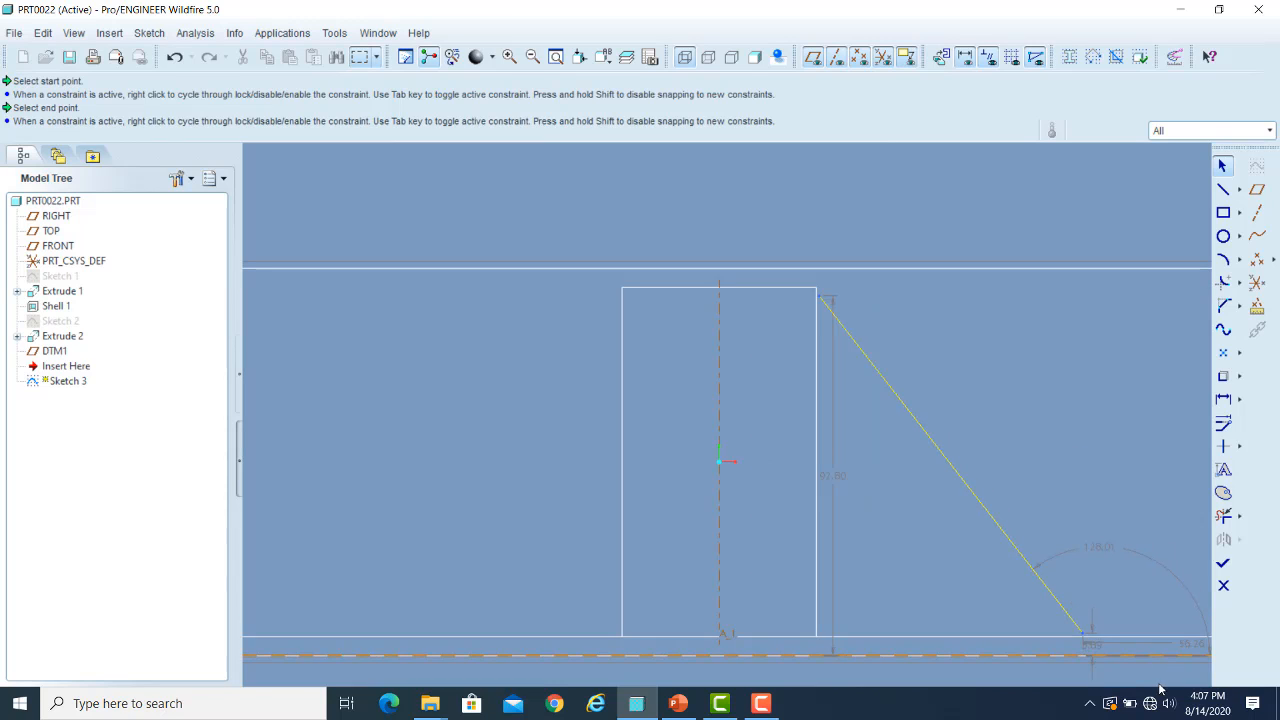
click(1077, 627)
scroll(934, 569, up, 1)
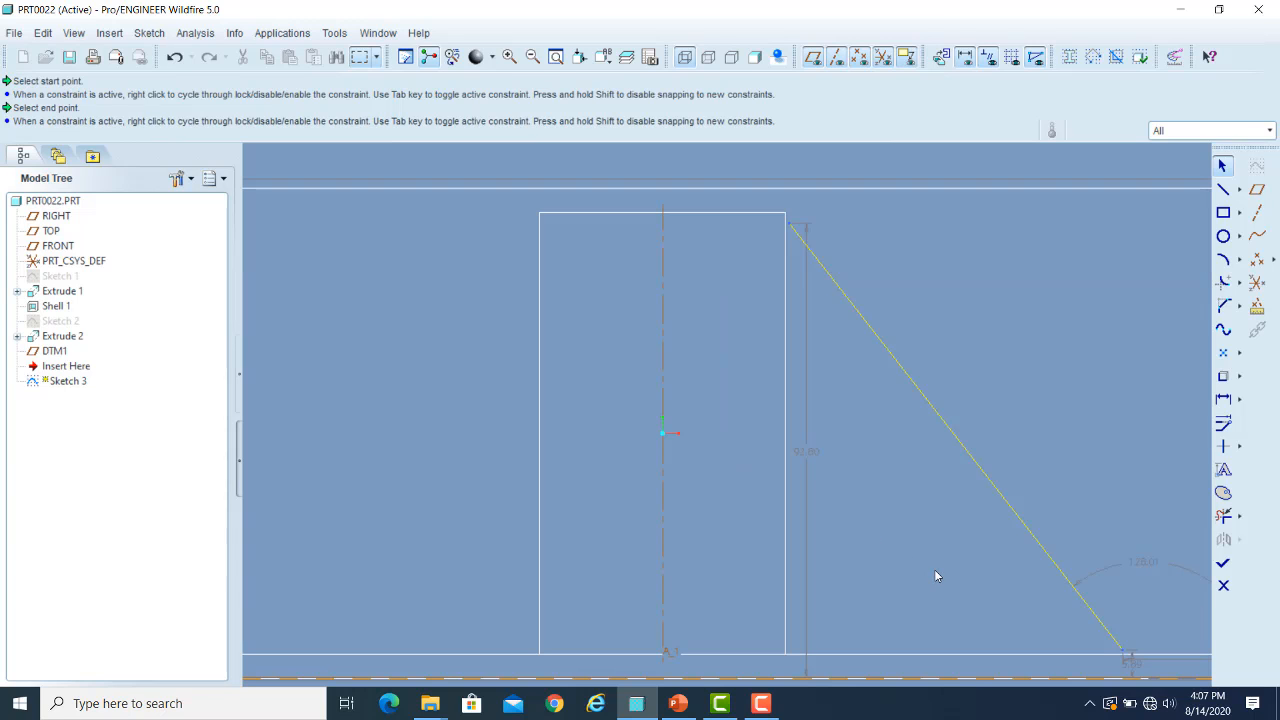
scroll(930, 515, down, 2)
scroll(950, 520, up, 3)
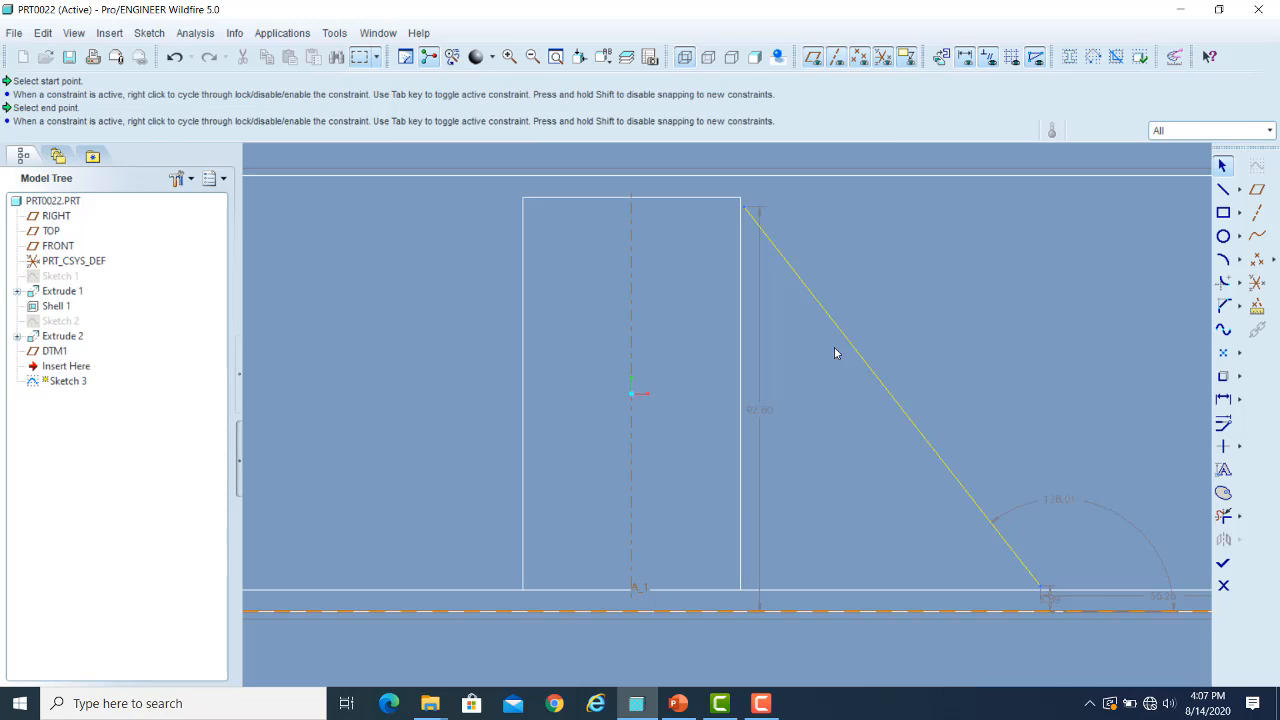
scroll(766, 226, up, 2)
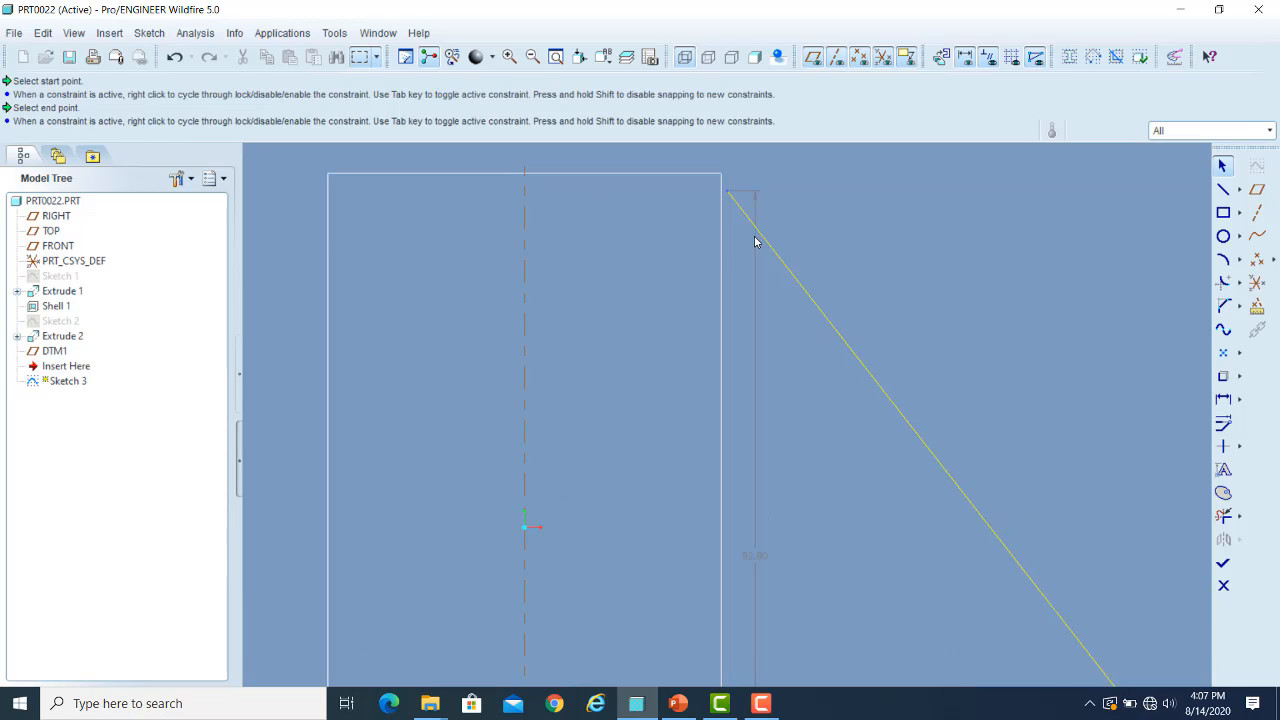
scroll(754, 240, up, 1)
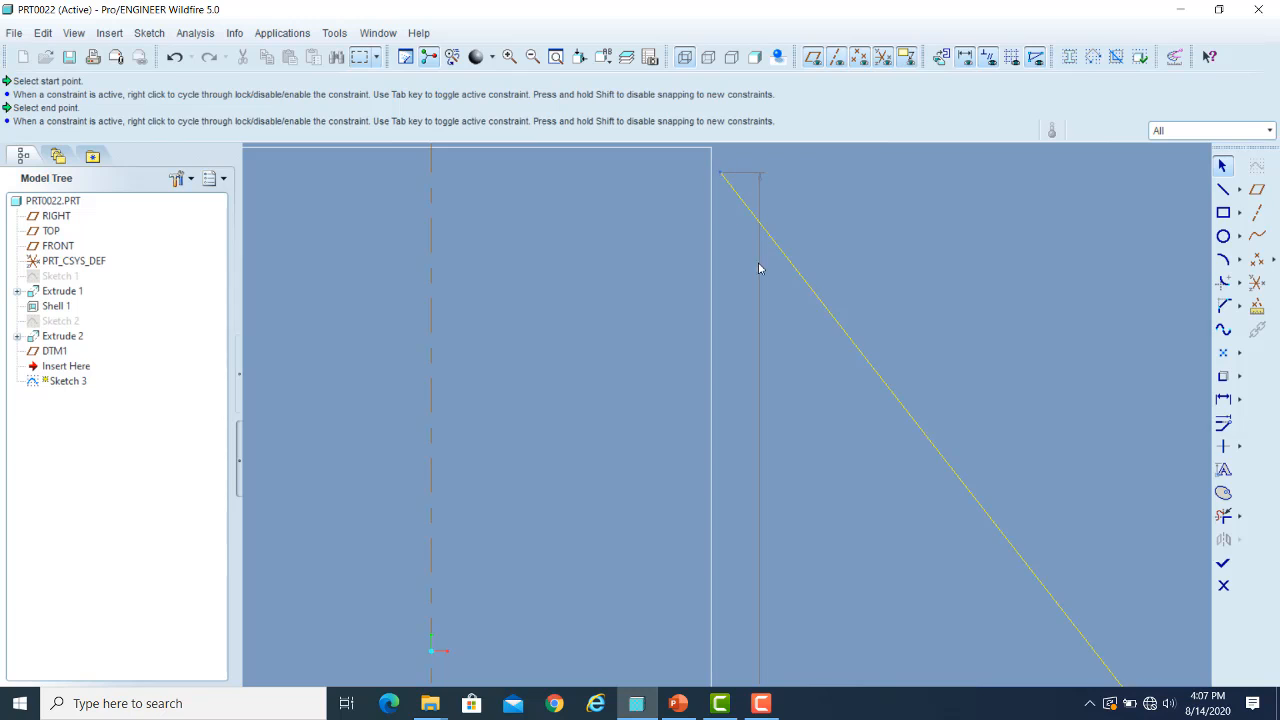
scroll(782, 300, up, 1)
scroll(782, 300, down, 2)
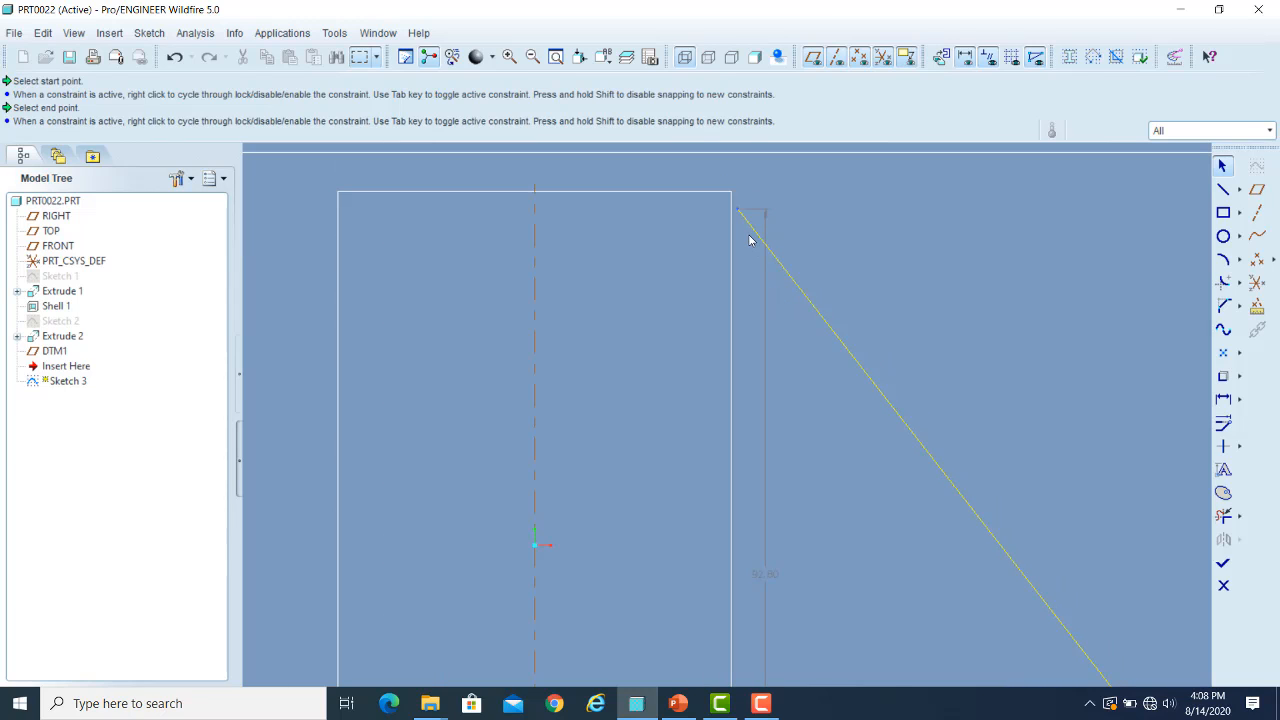
scroll(729, 205, up, 3)
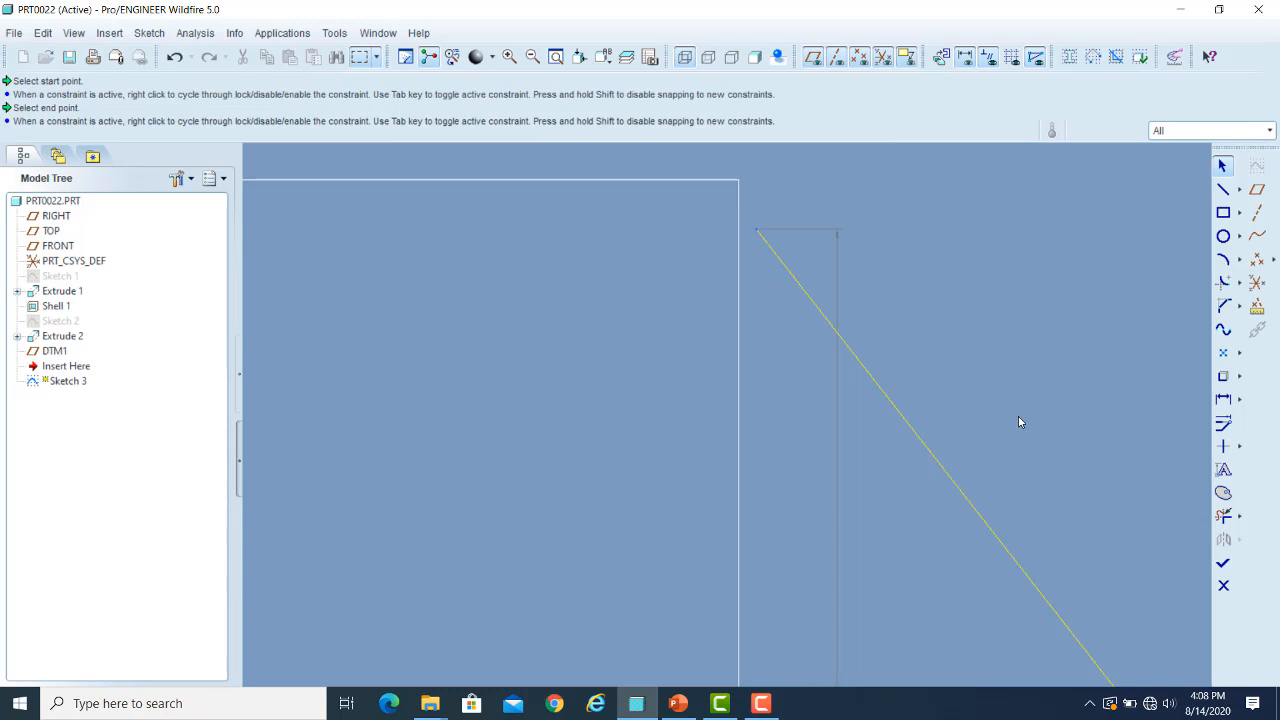
scroll(927, 360, down, 3)
scroll(1064, 570, down, 2)
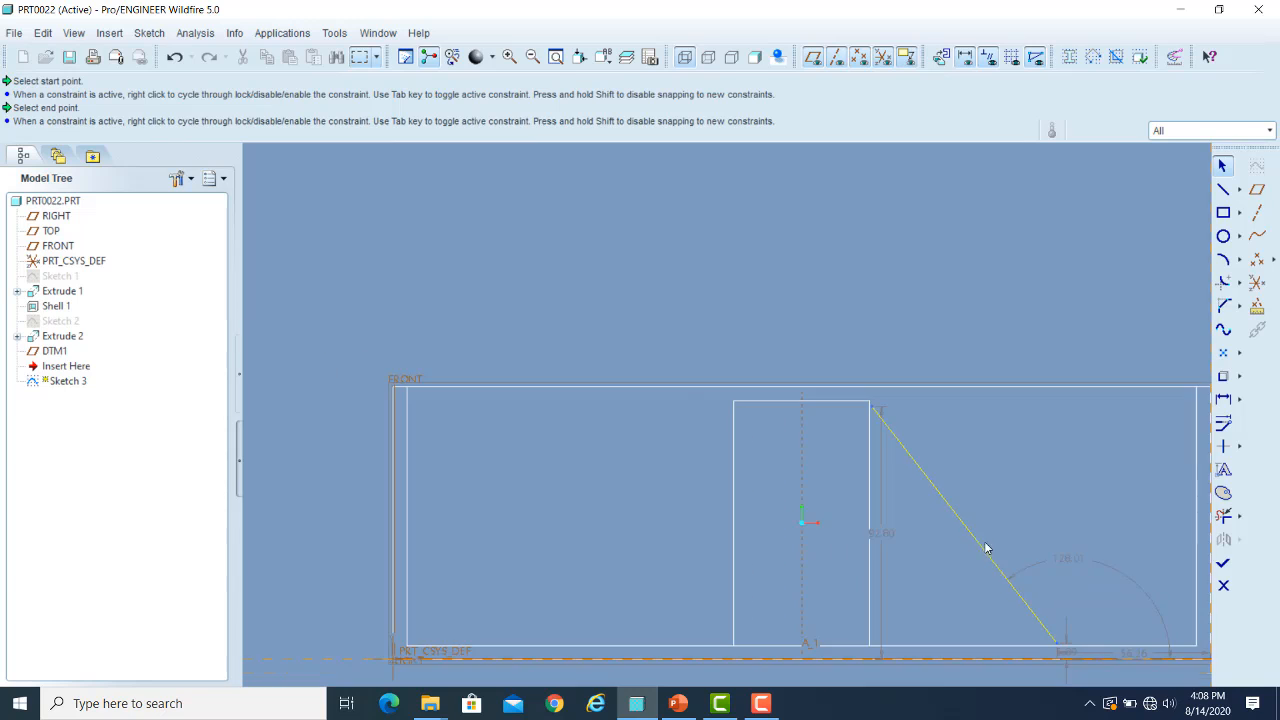
scroll(1054, 614, up, 1)
scroll(790, 385, up, 3)
scroll(830, 350, up, 4)
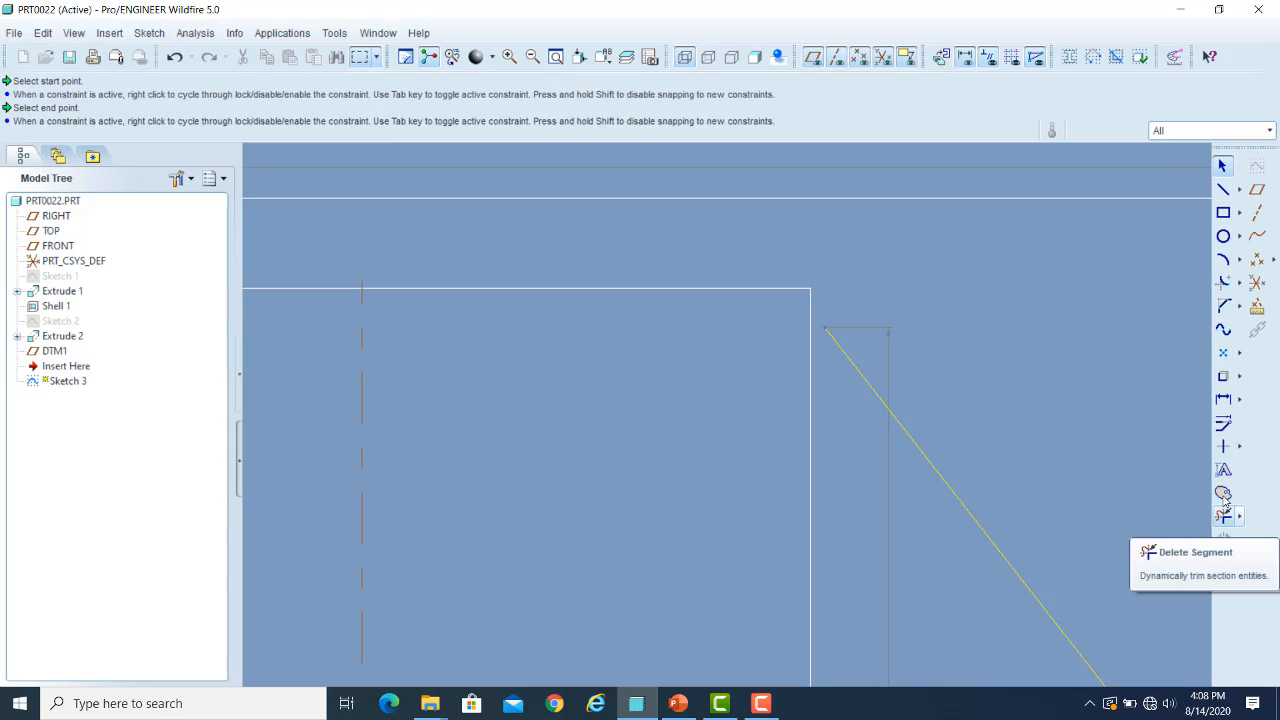
- Apply a Coincident constraint between the slanted line's upper endpoint and the cylinder's top corner
click(1240, 449)
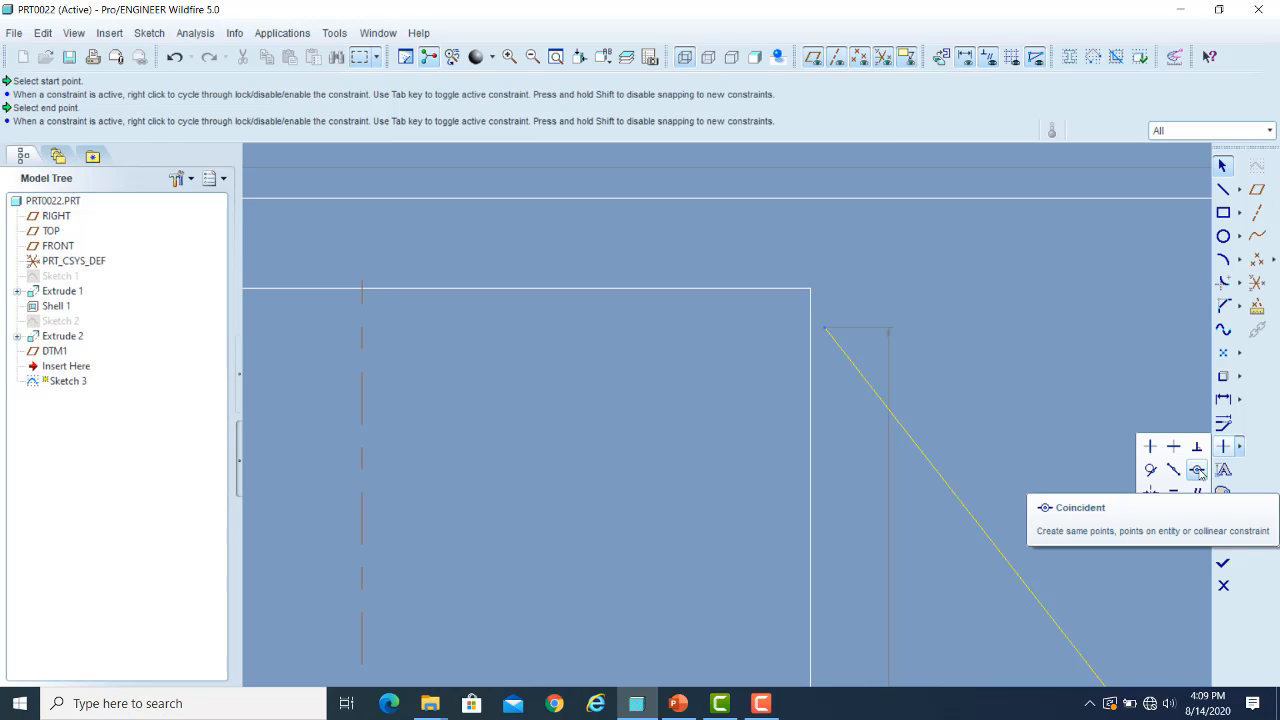
click(1197, 470)
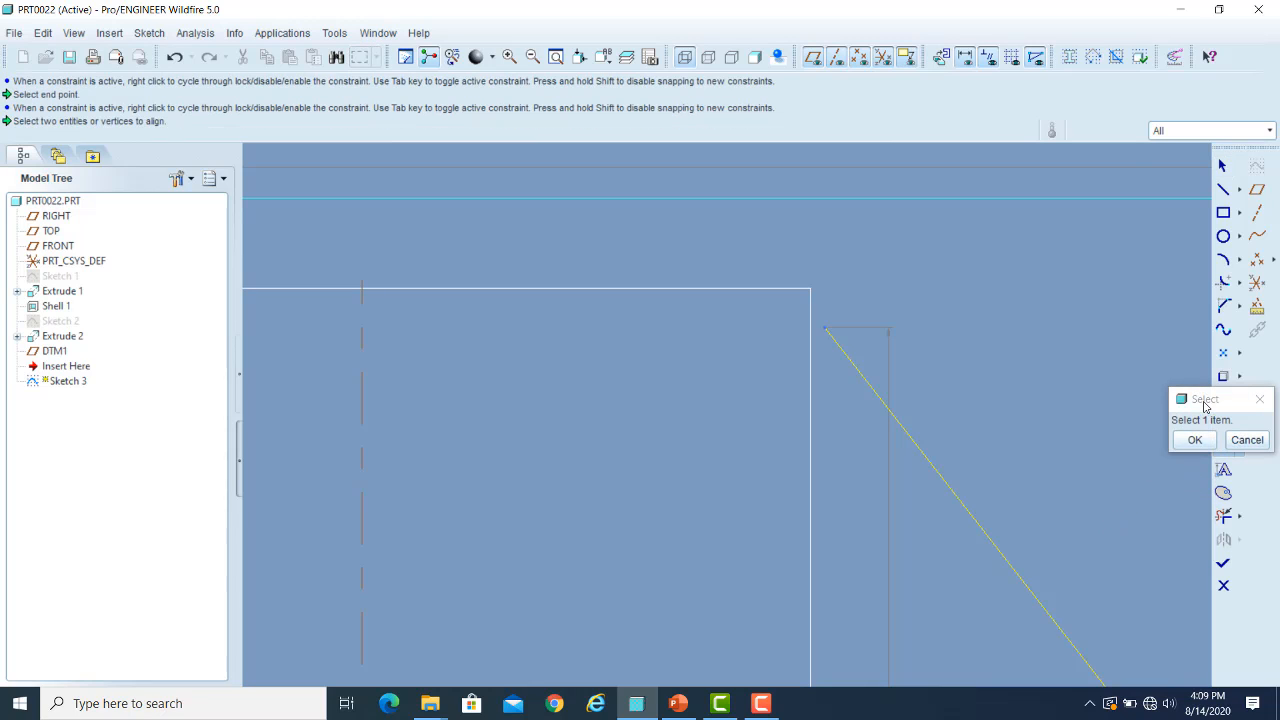
drag(1205, 405, 1119, 325)
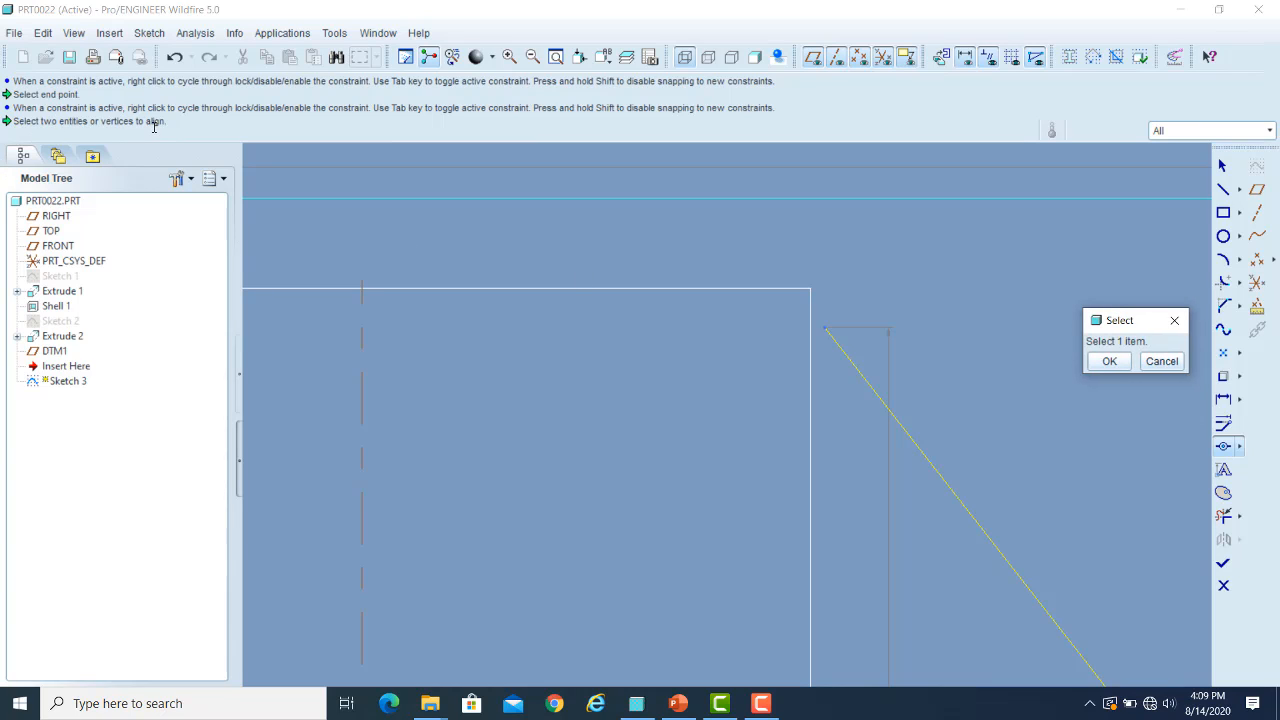
scroll(827, 350, down, 2)
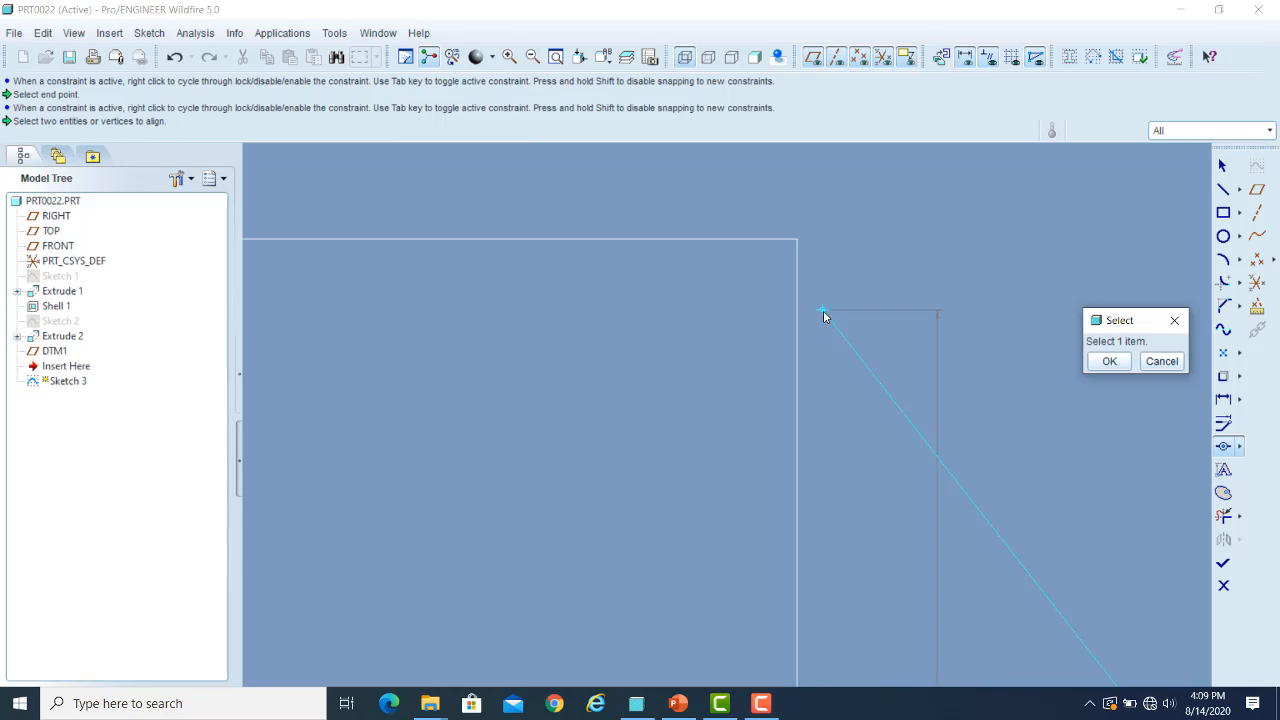
click(824, 312)
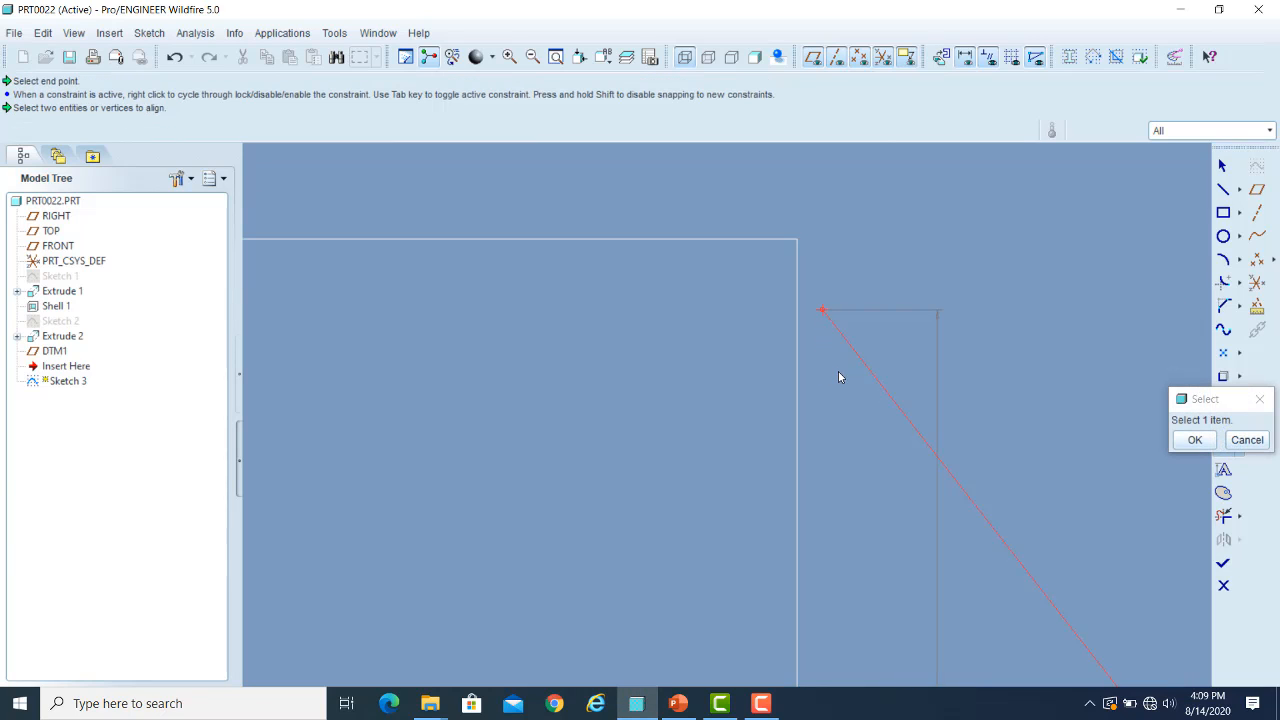
click(796, 239)
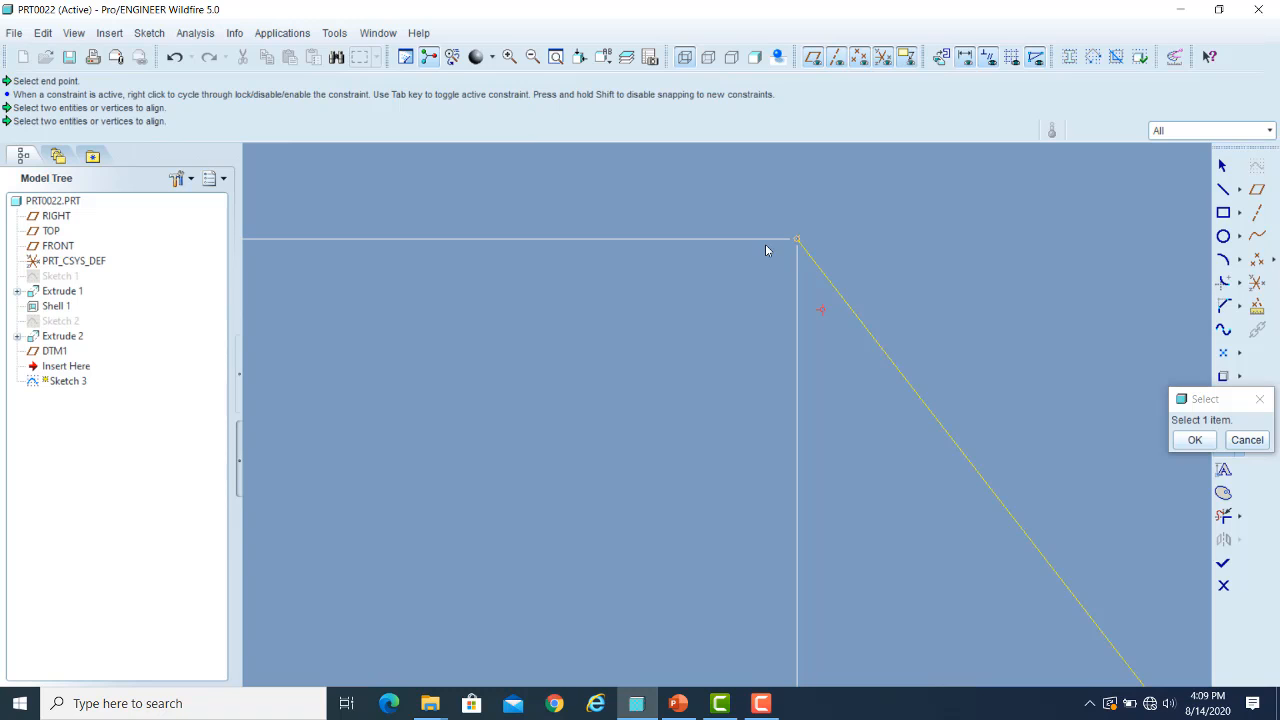
- Make the slanted line's lower endpoint coincident with the box's inner floor edge
scroll(781, 322, down, 2)
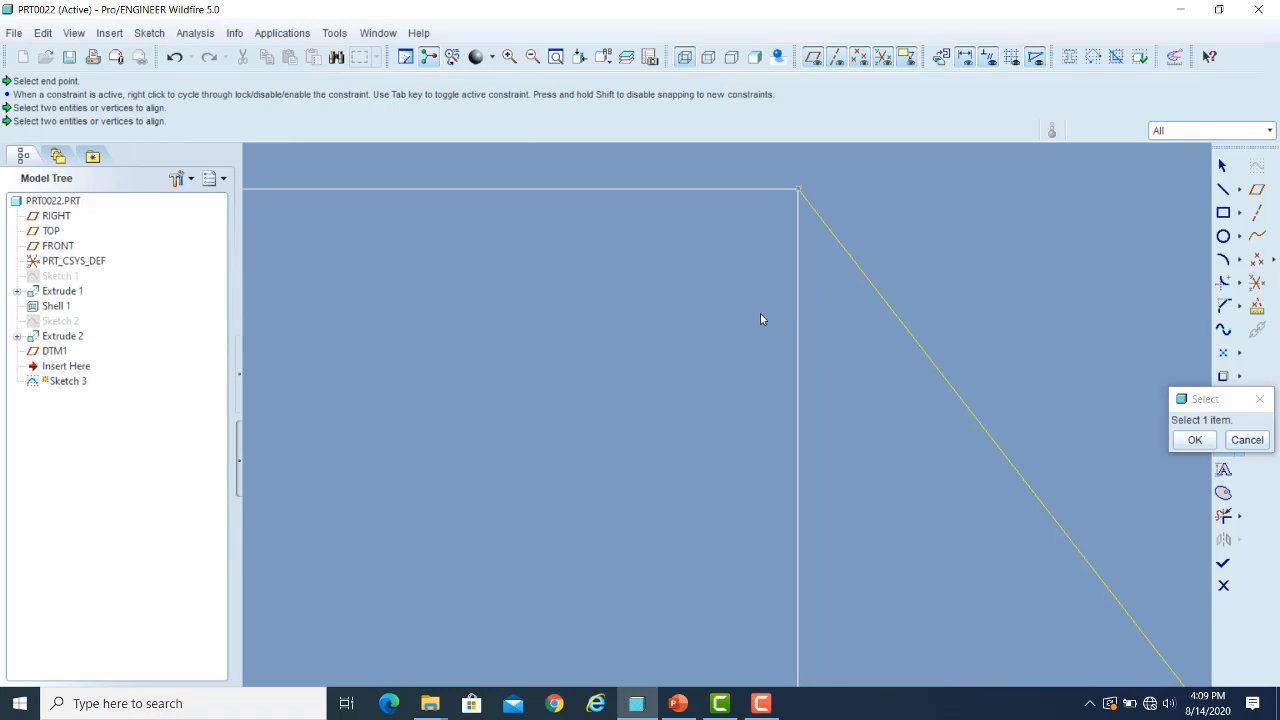
scroll(760, 313, down, 3)
scroll(583, 378, up, 8)
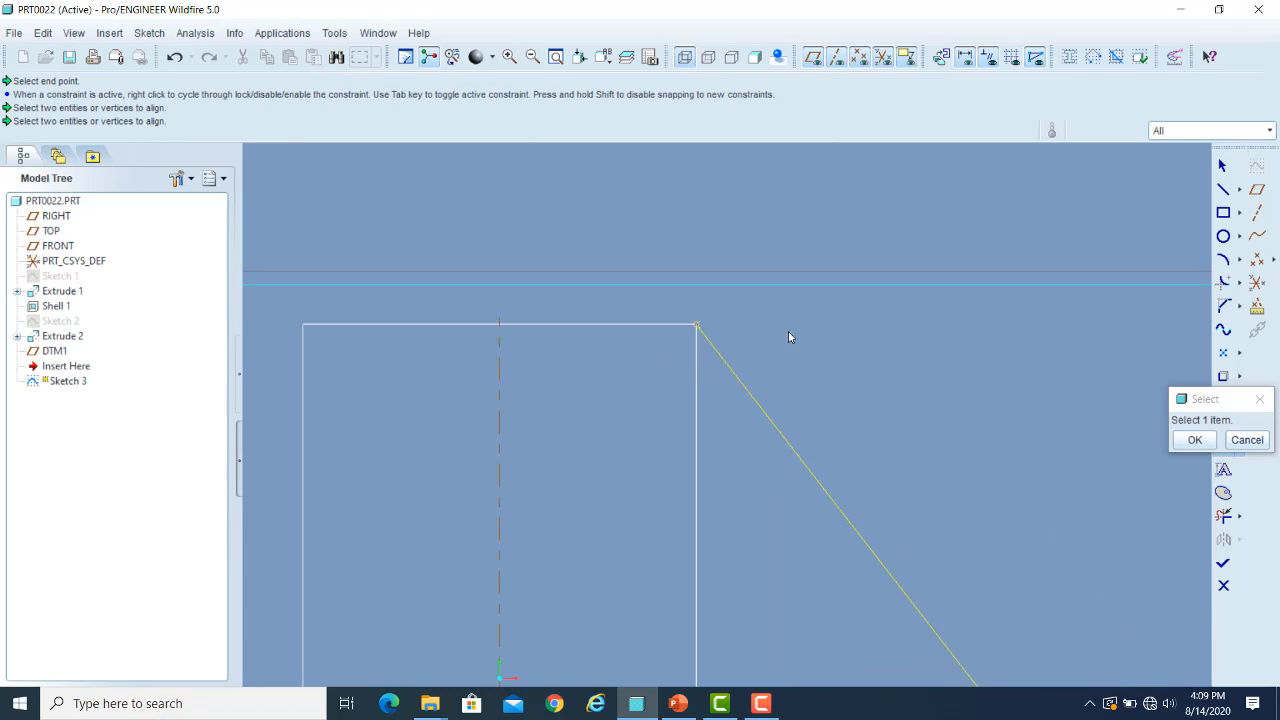
scroll(928, 443, down, 1)
scroll(923, 531, down, 4)
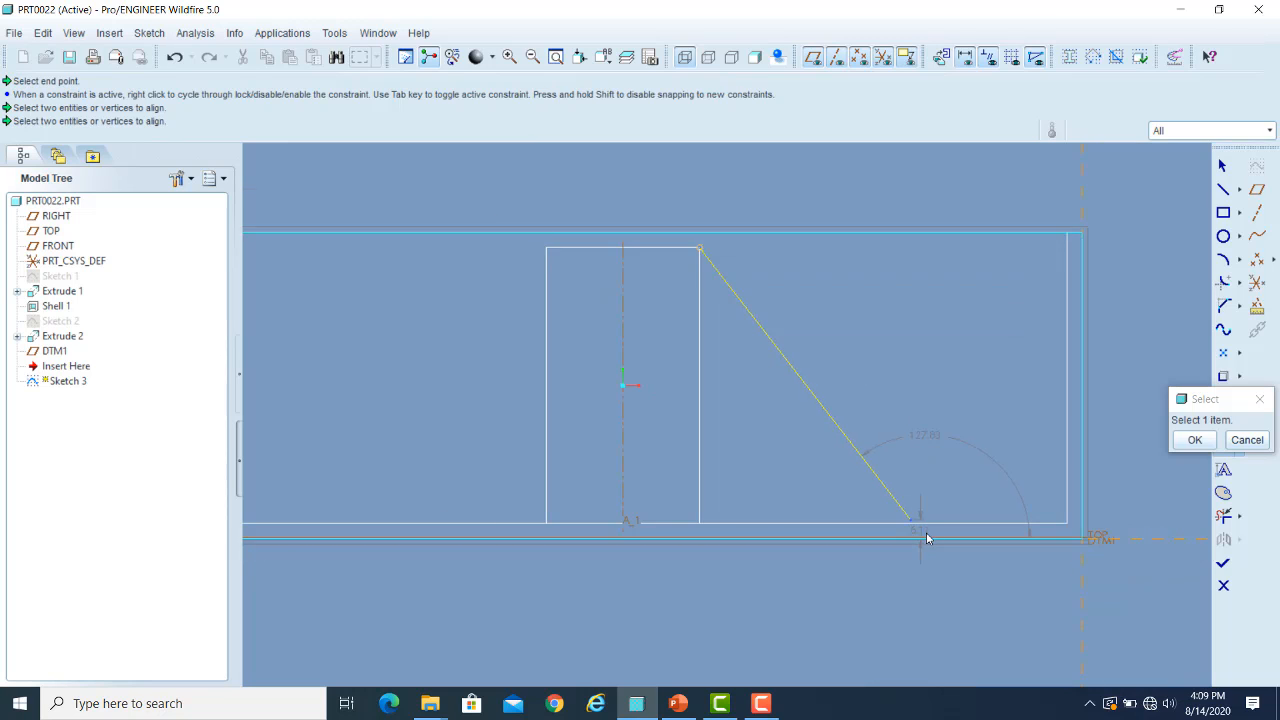
scroll(916, 532, down, 4)
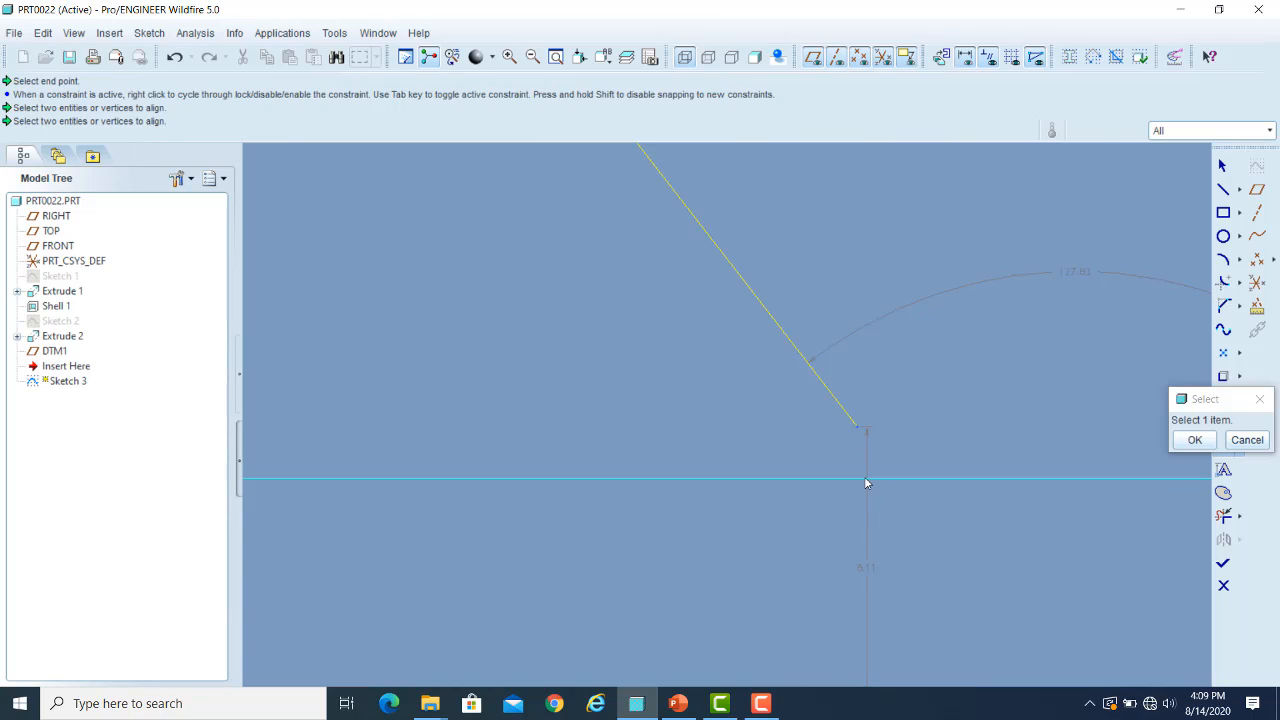
scroll(872, 486, up, 2)
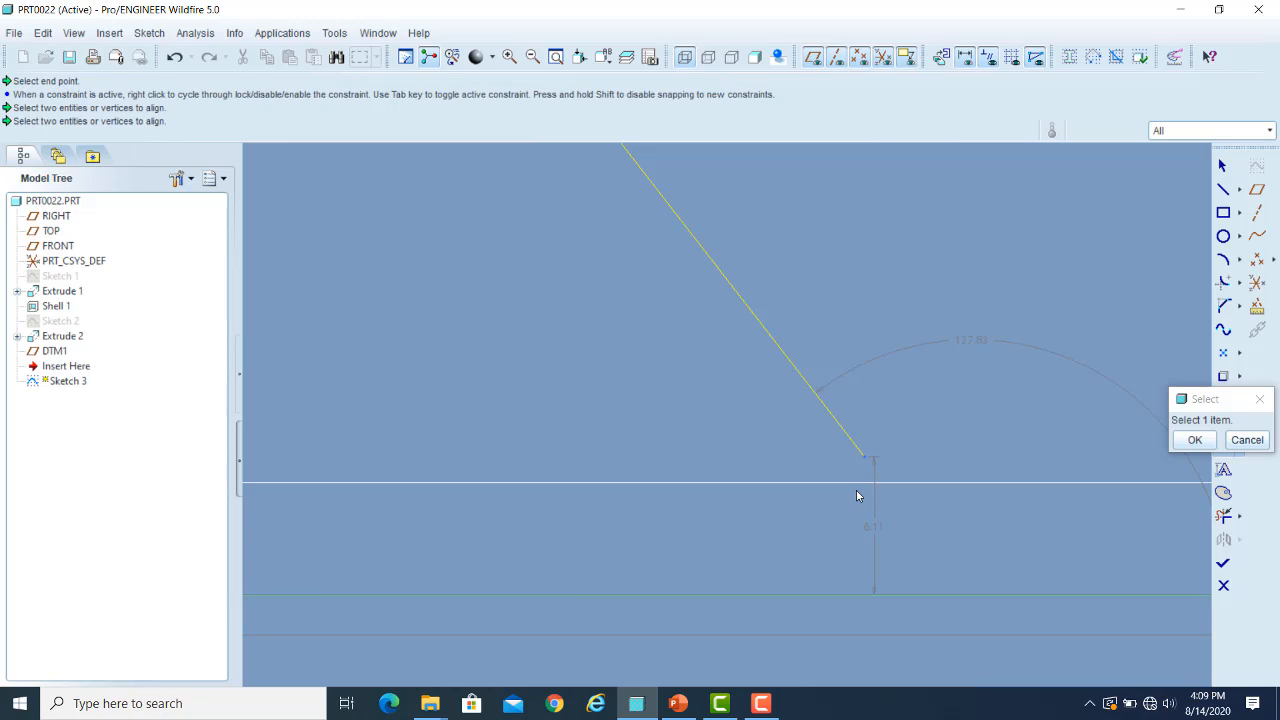
scroll(930, 447, down, 2)
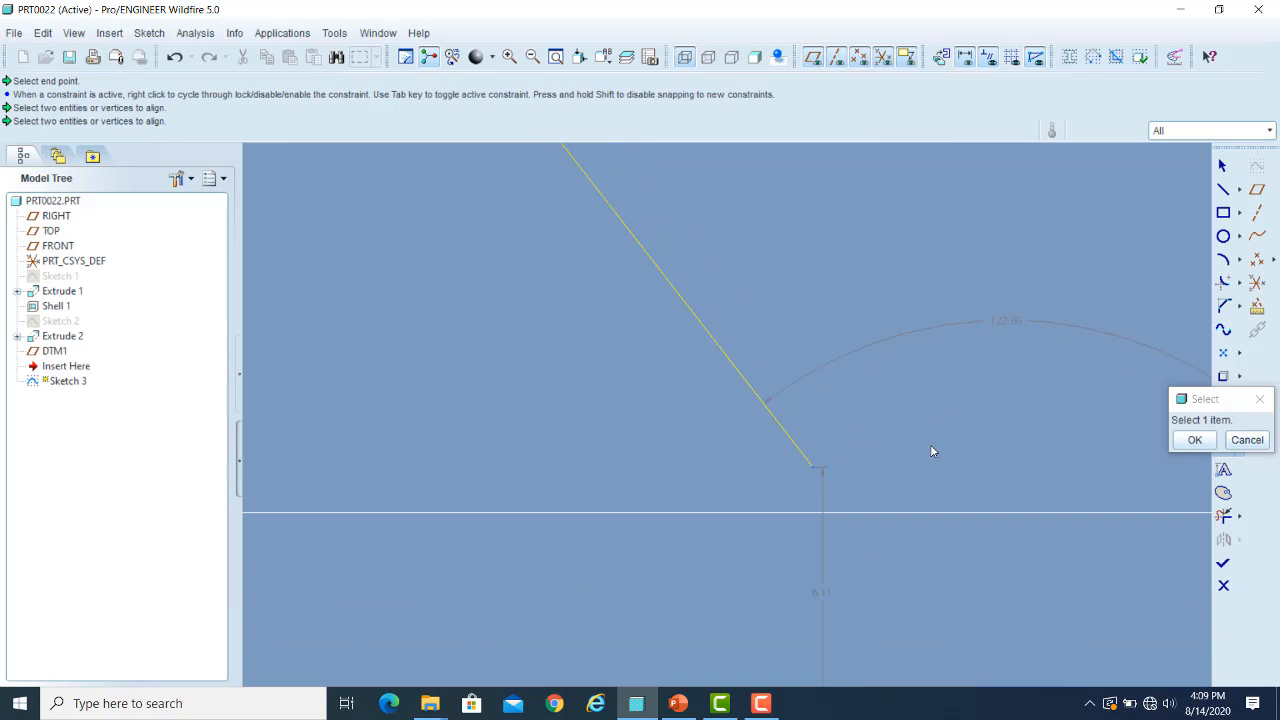
drag(1206, 400, 1133, 343)
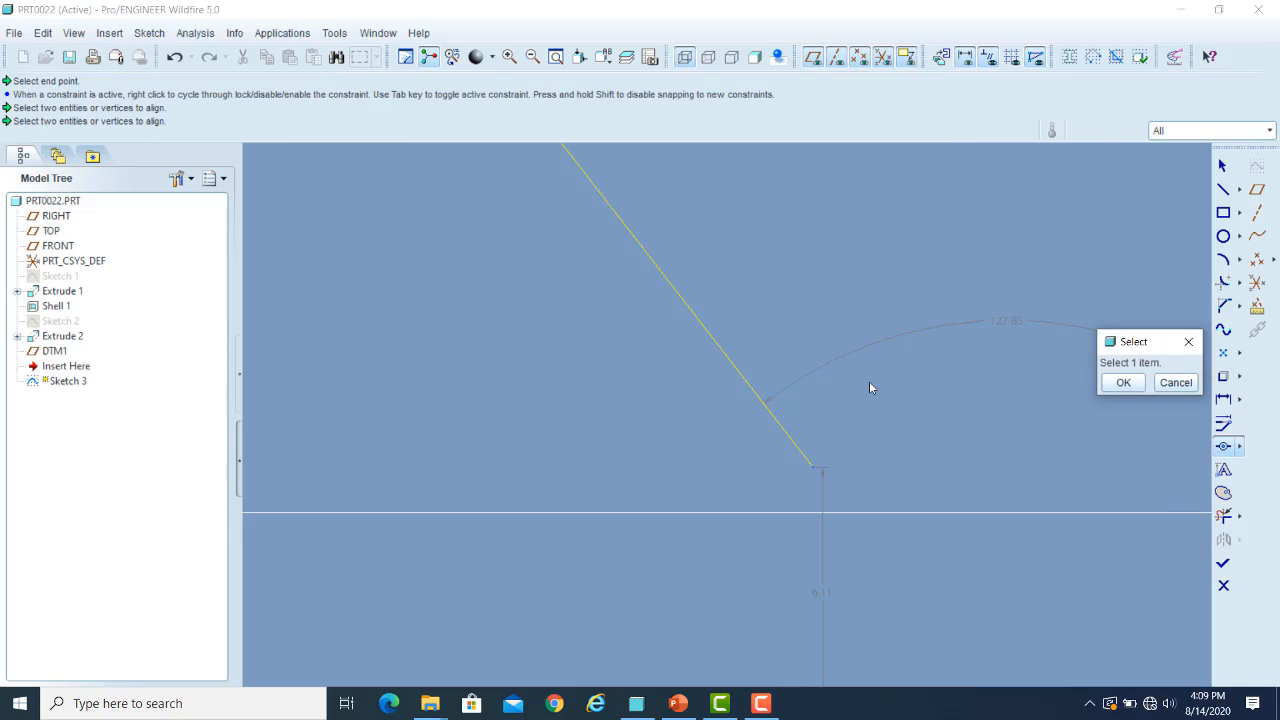
click(813, 470)
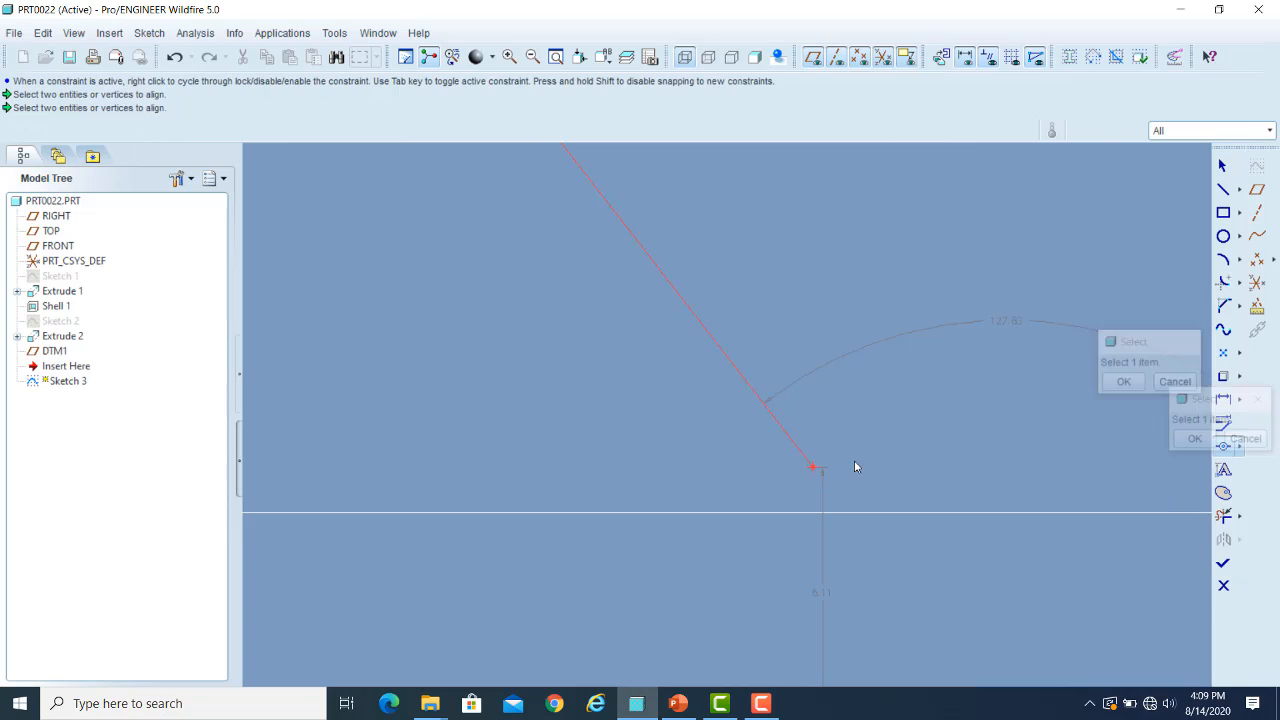
click(890, 513)
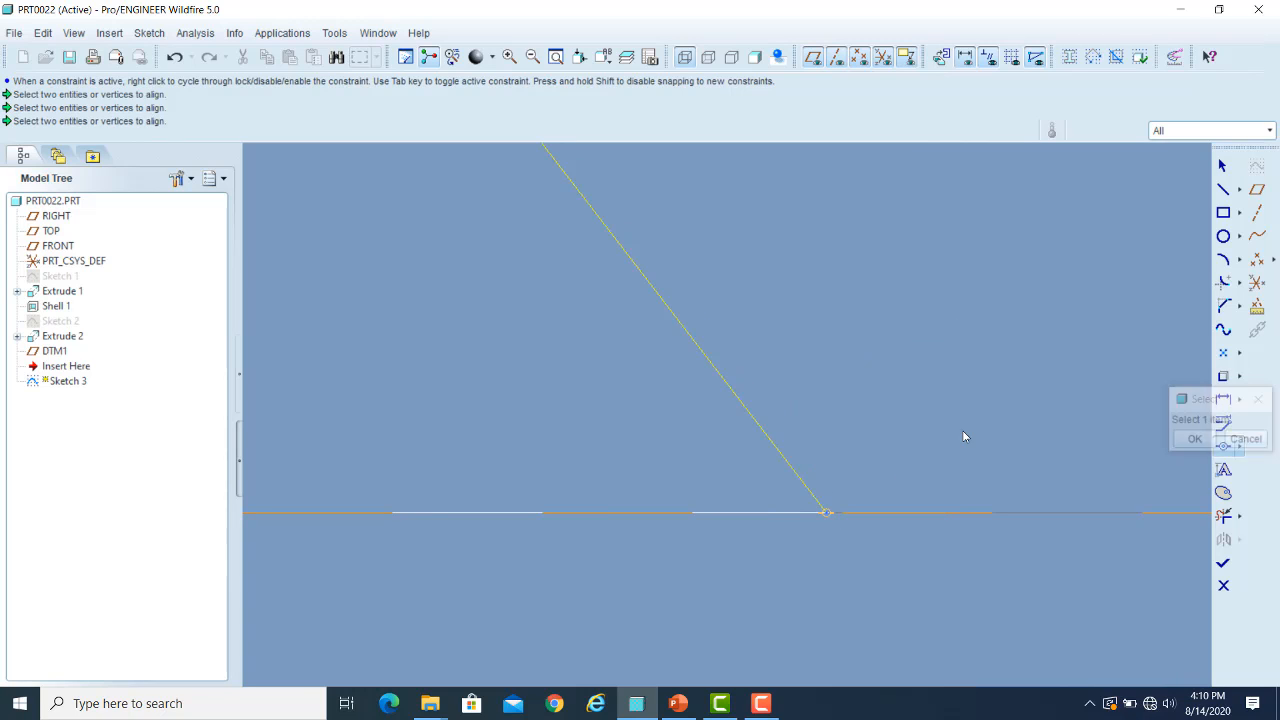
- Inspect the constrained line's lower end and refit the whole sketch to check the line from cylinder to floor
scroll(963, 428, down, 5)
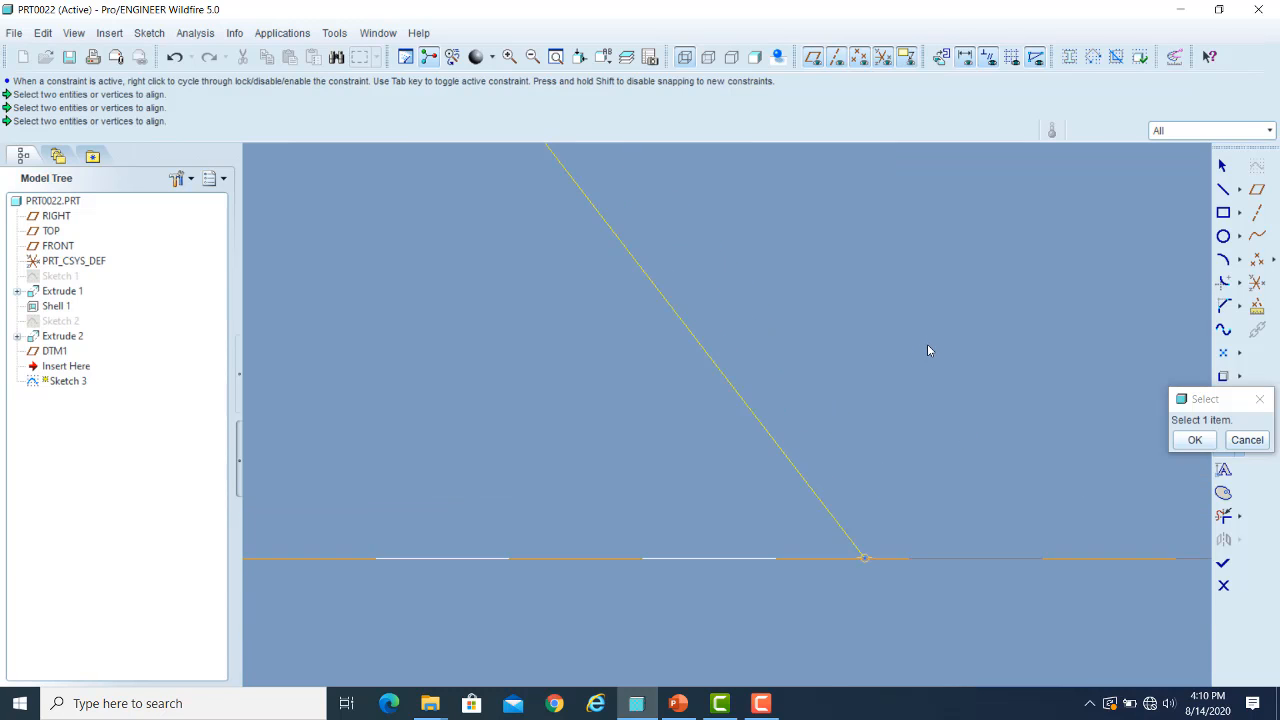
scroll(948, 344, up, 3)
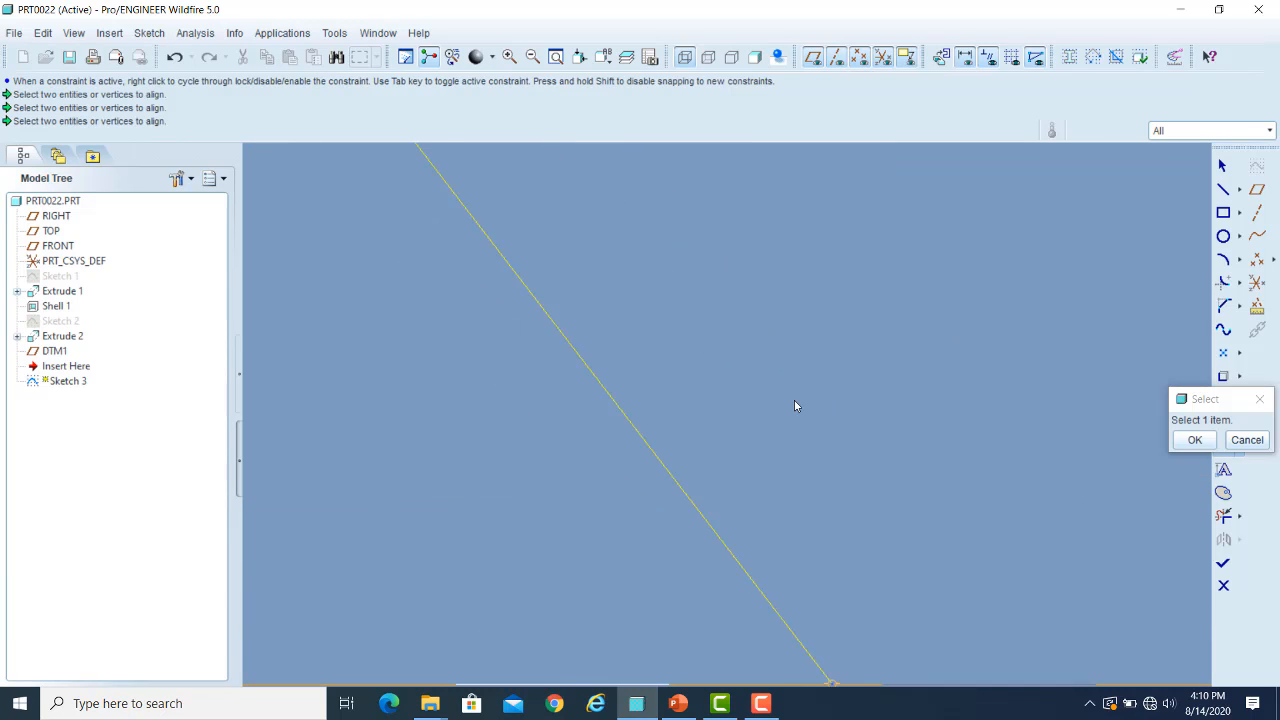
scroll(794, 400, down, 4)
scroll(800, 398, down, 2)
scroll(840, 387, up, 6)
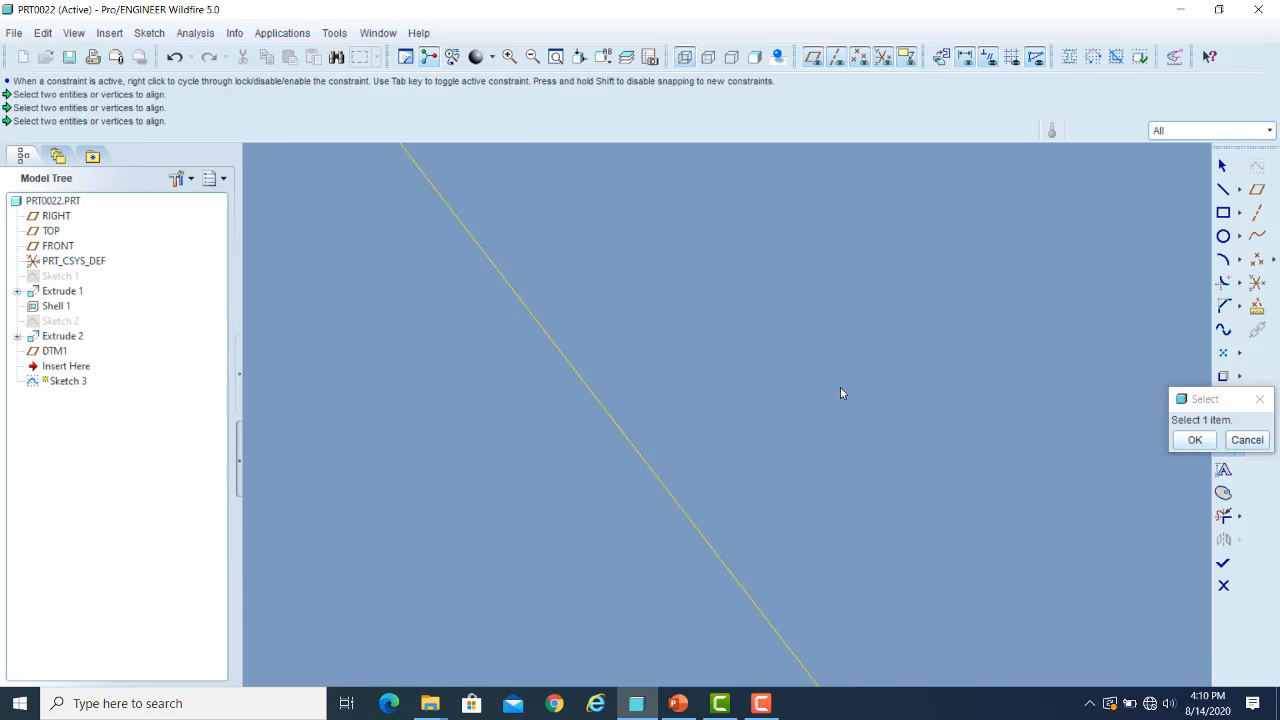
scroll(846, 388, up, 1)
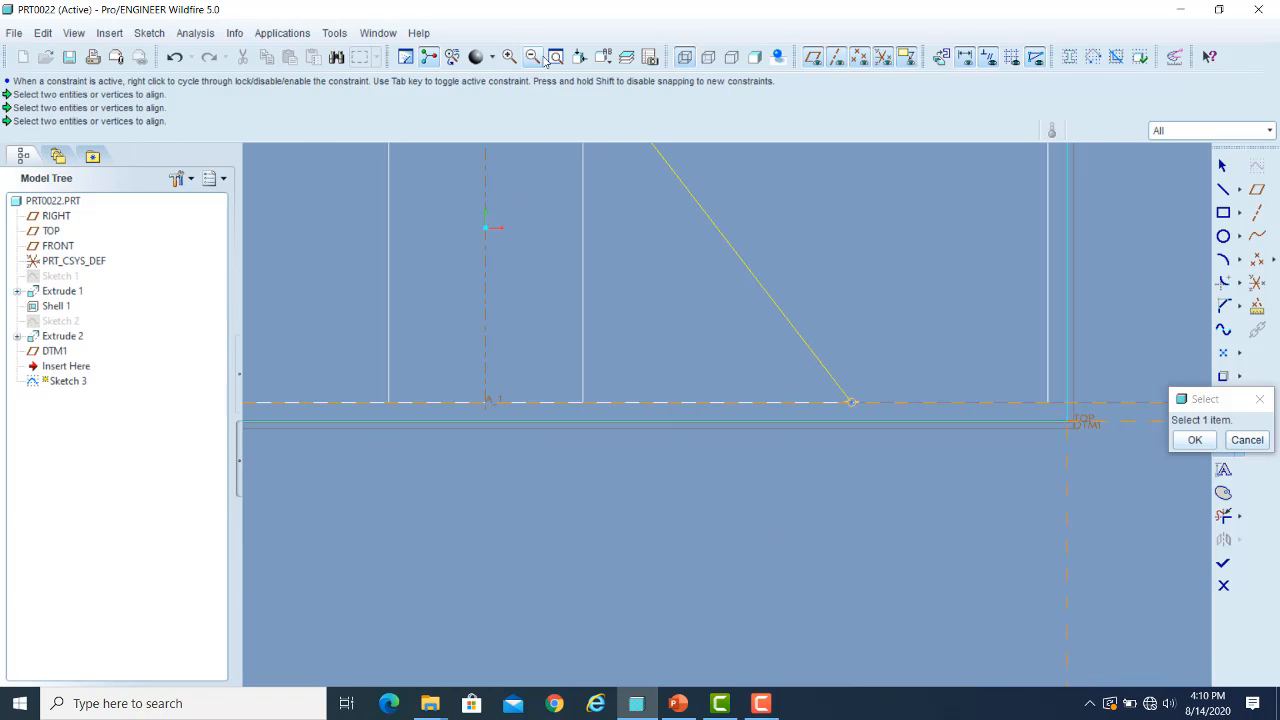
click(556, 58)
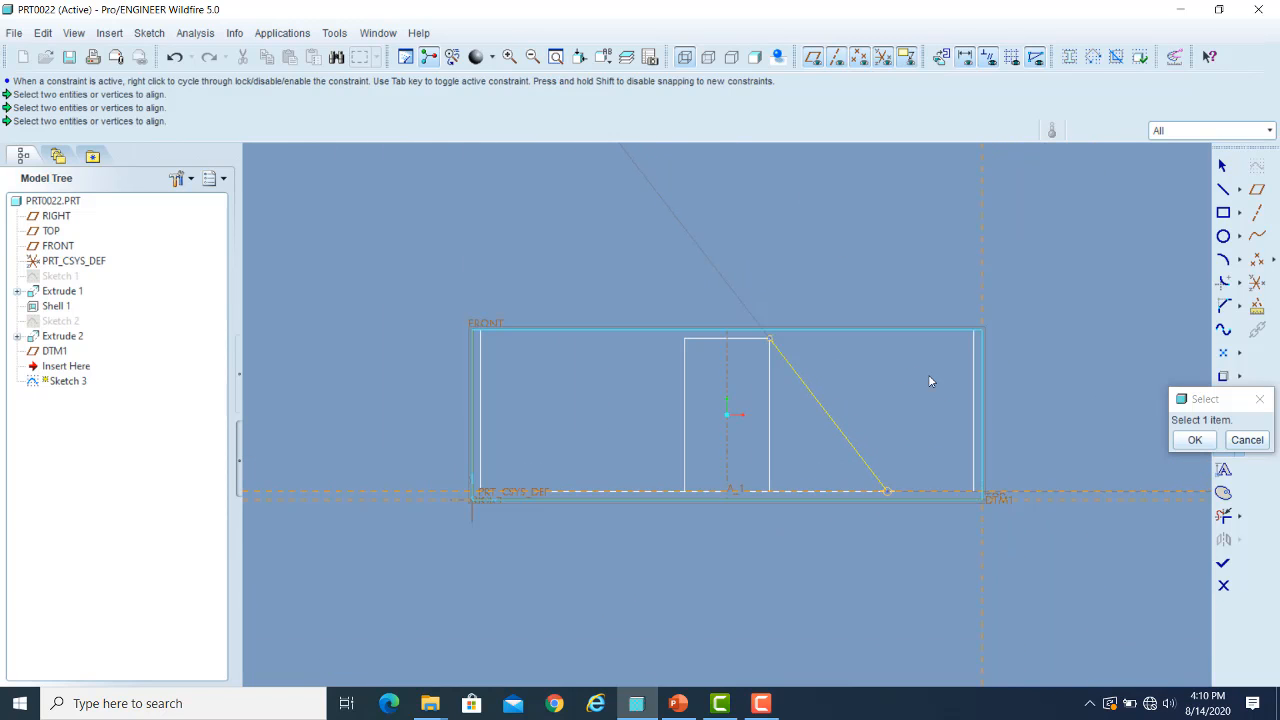
- End constraint selection, switch the model to shaded display, and finish the slanted rib-line sketch
click(1196, 443)
middle_drag(1041, 352, 1092, 388)
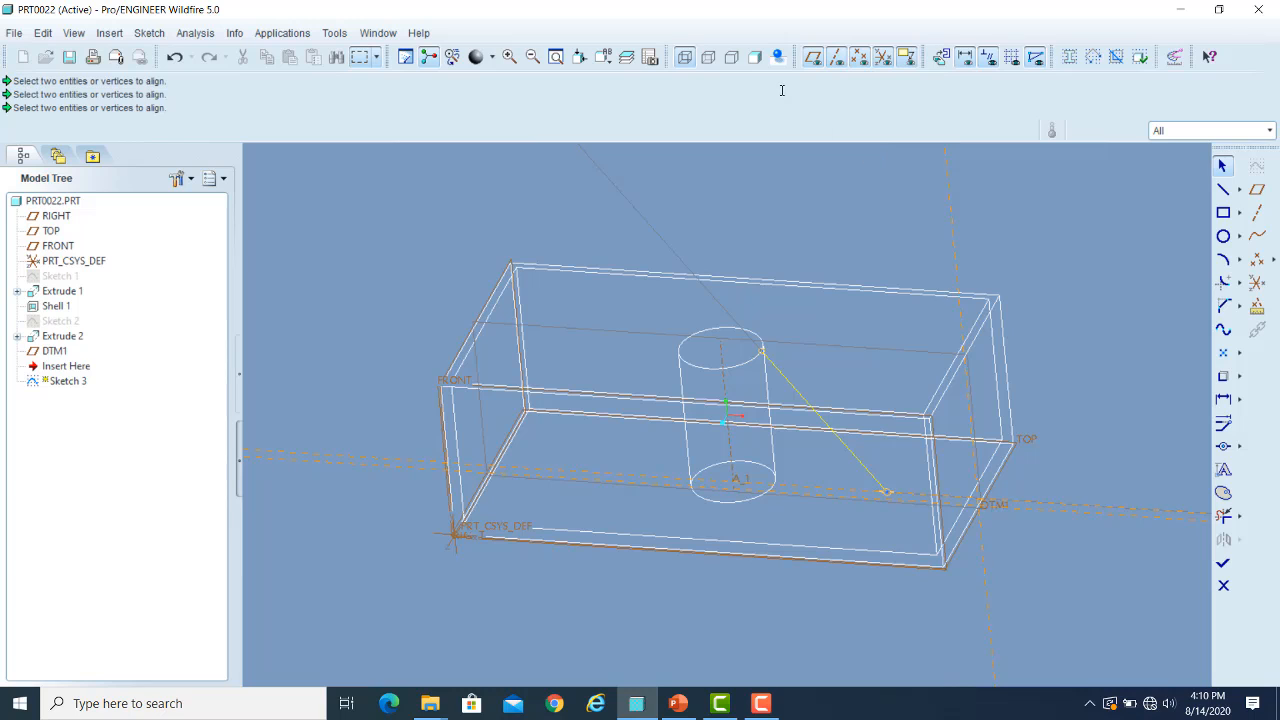
click(755, 58)
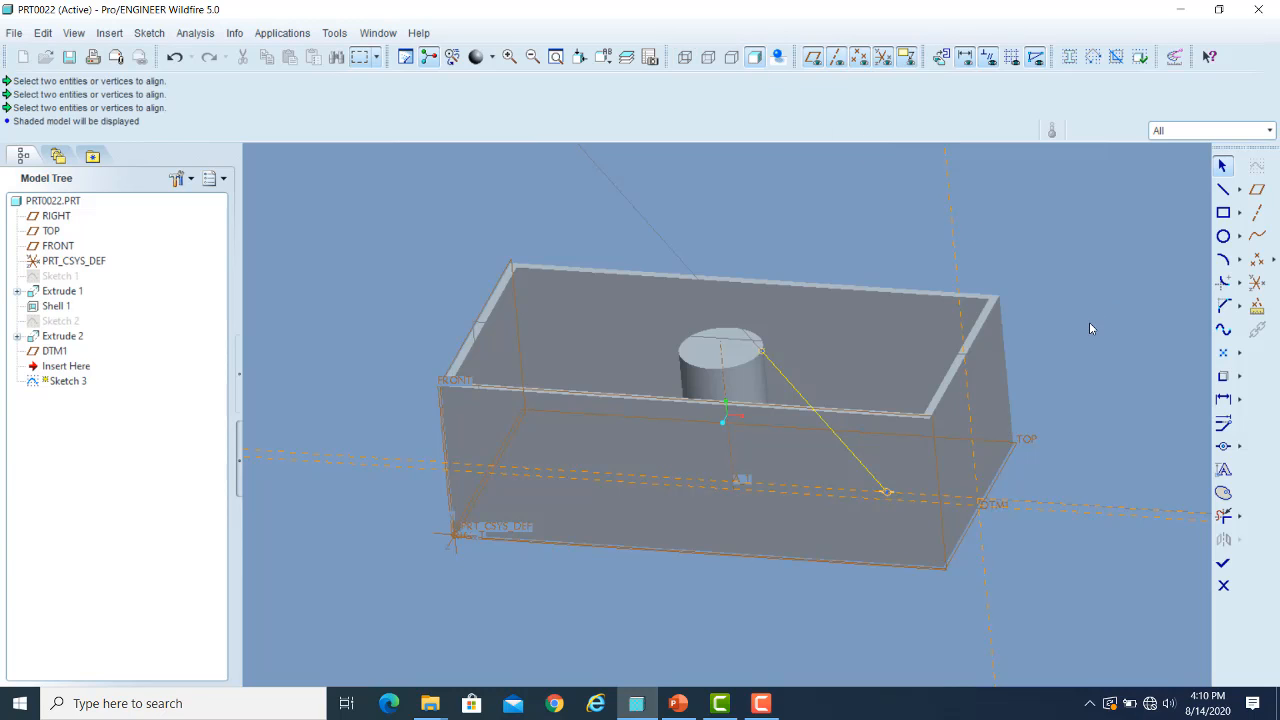
middle_drag(1130, 346, 1094, 385)
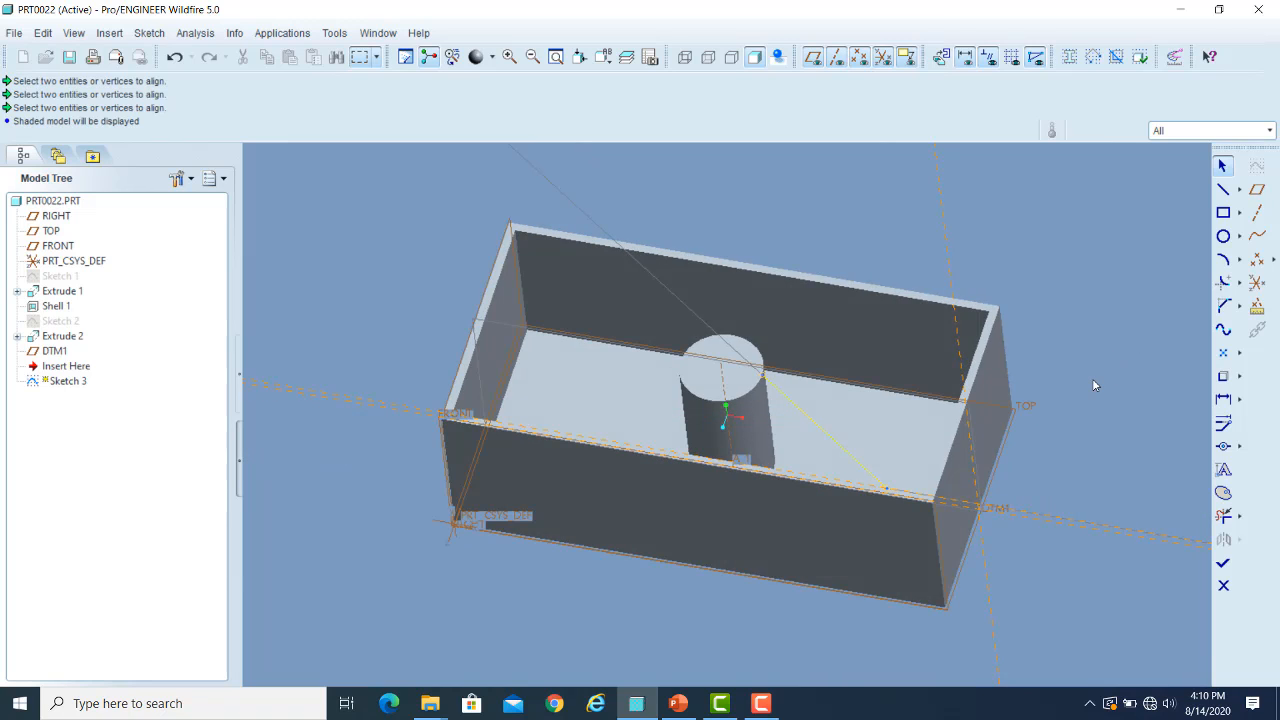
click(1222, 563)
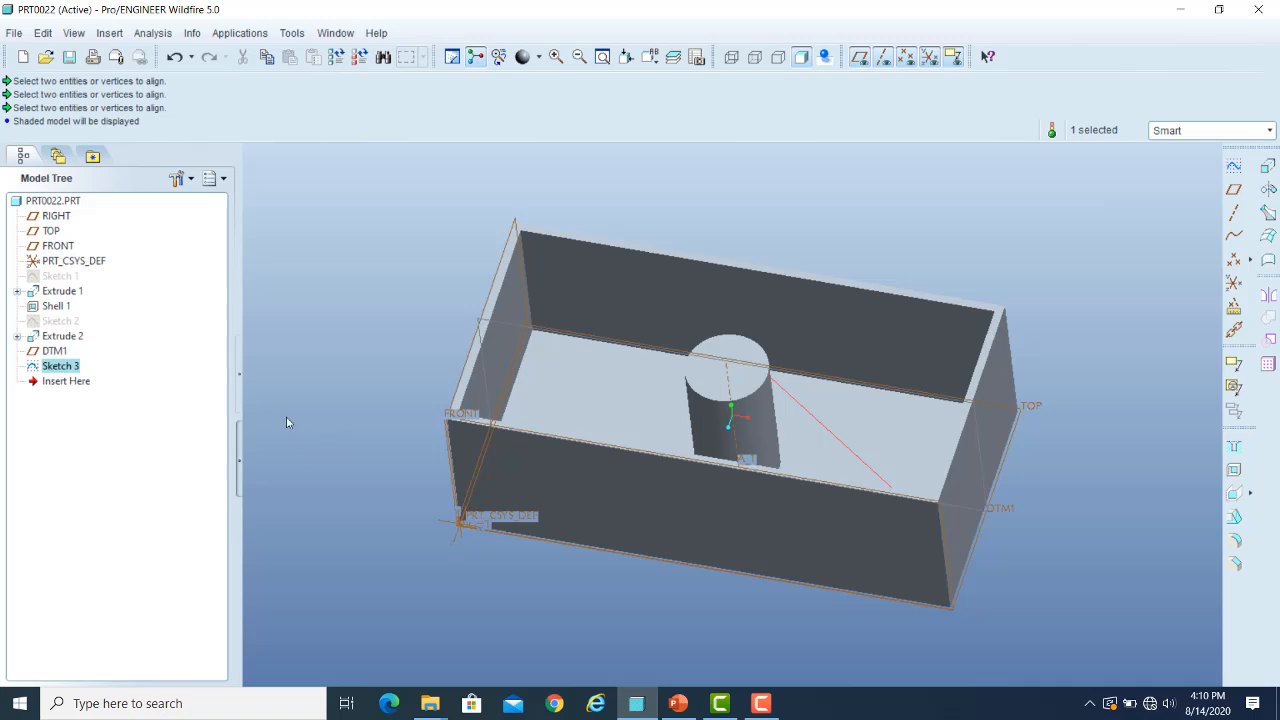
- Redefine Shell 1 to also remove the box's long front face, checking the result in a preview before accepting it
click(50, 309)
right_click(47, 312)
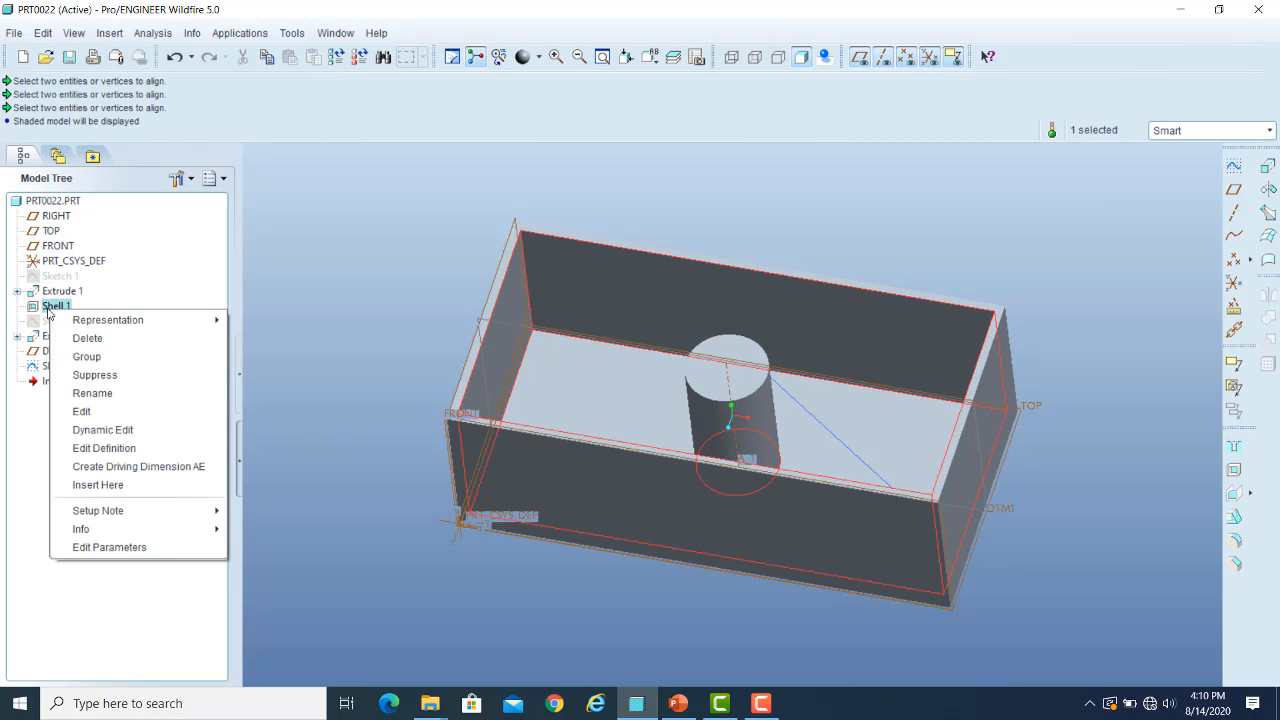
click(112, 448)
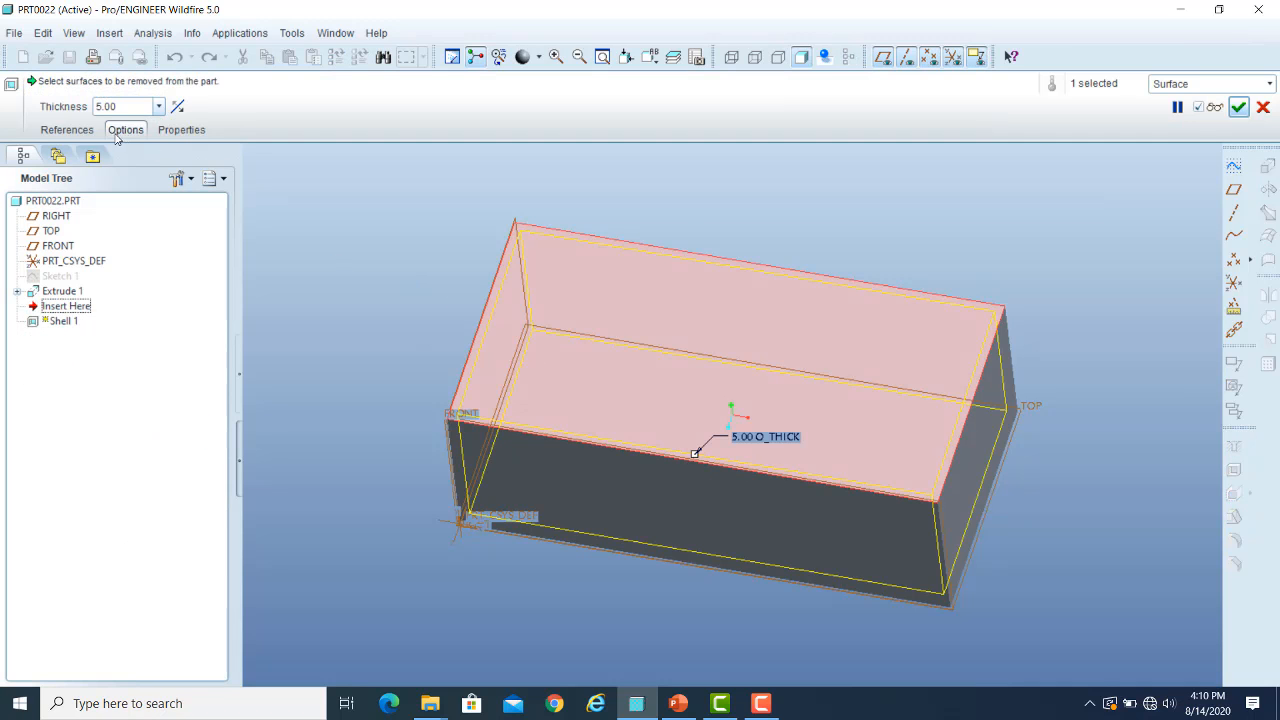
click(66, 130)
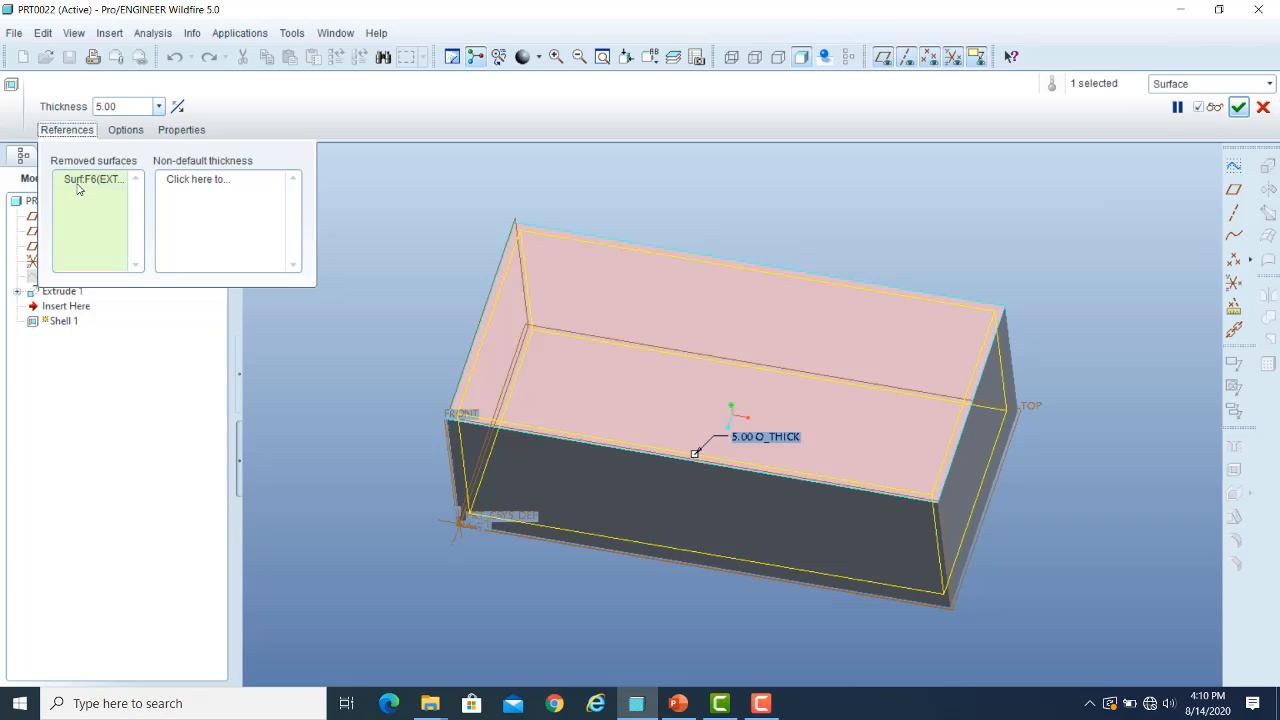
ctrl+click(792, 523)
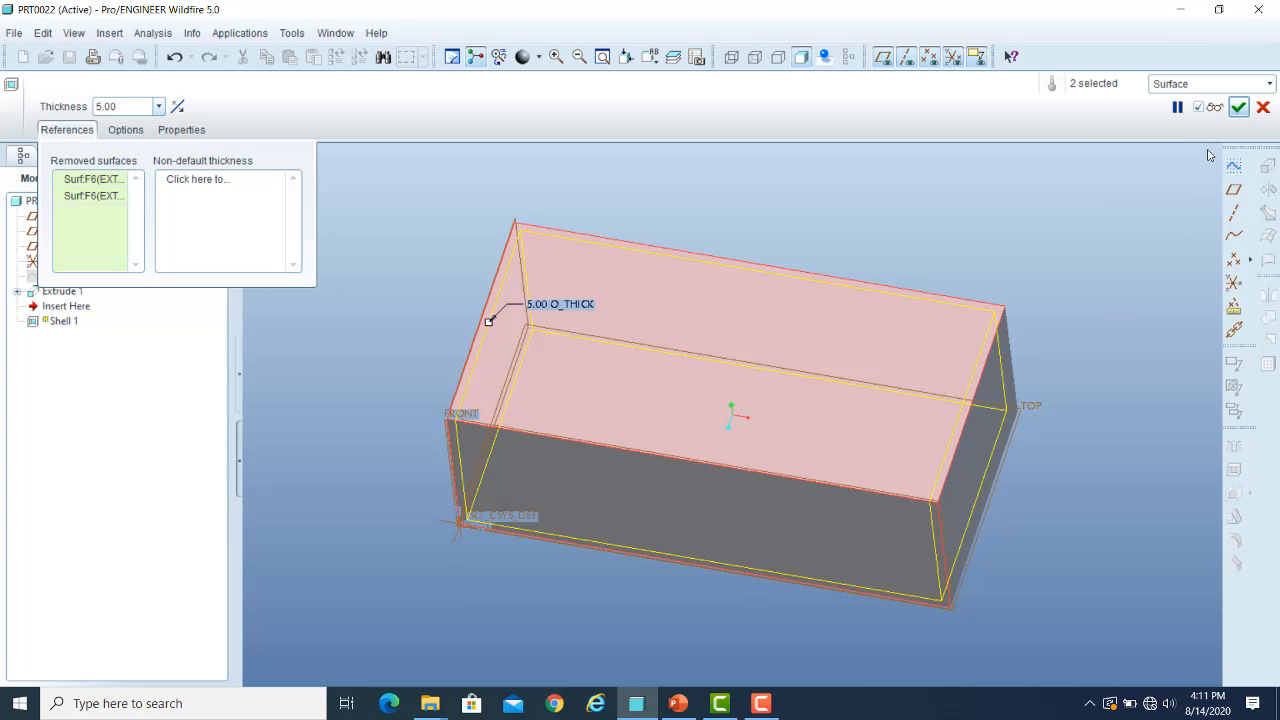
click(1213, 108)
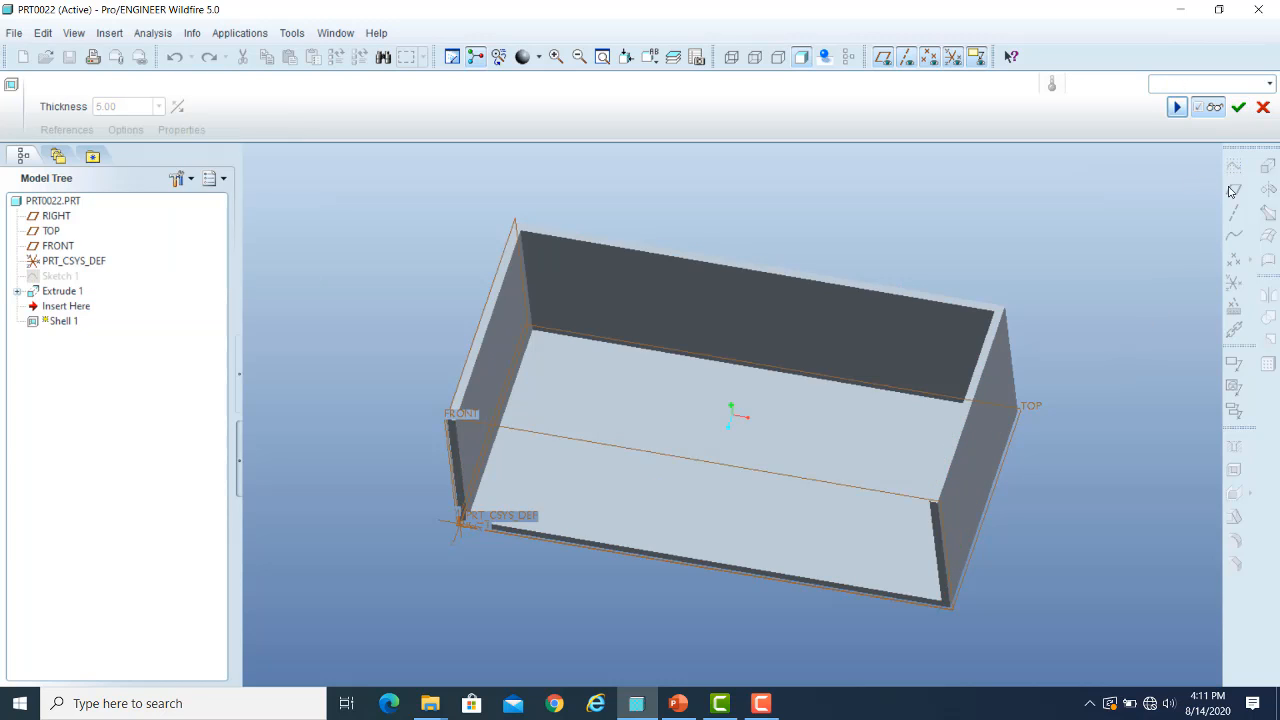
click(1216, 109)
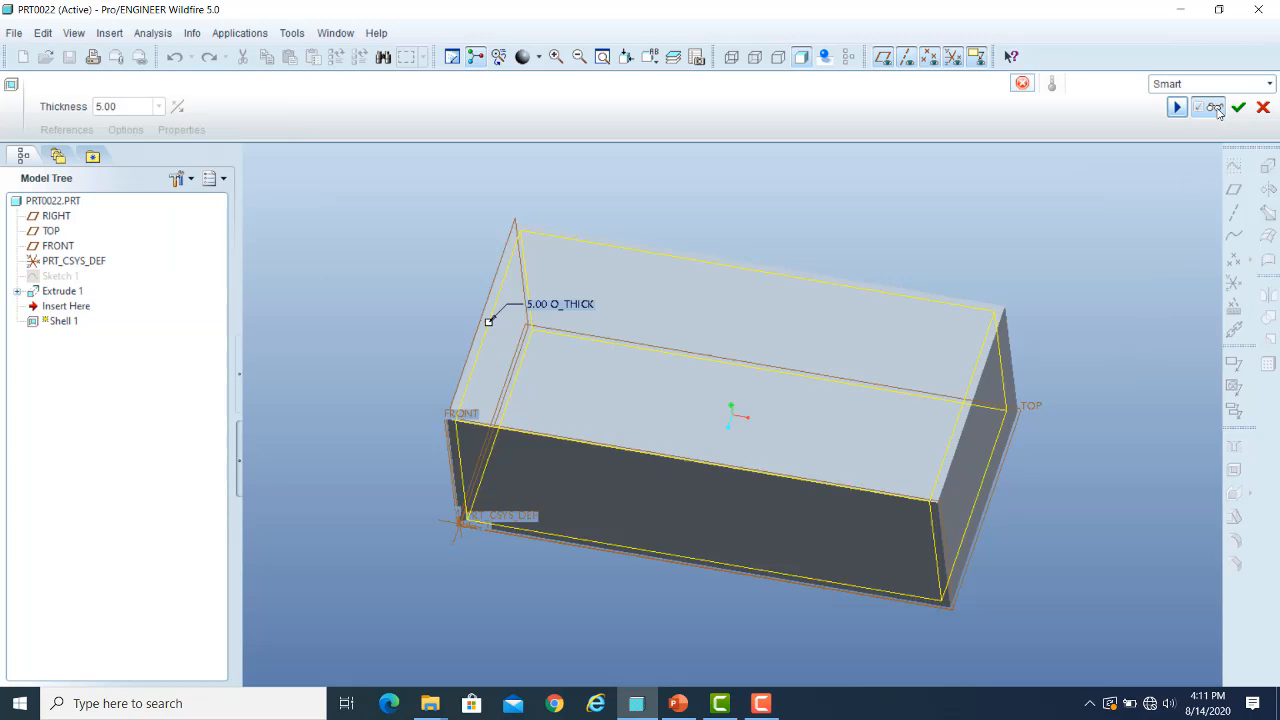
click(1238, 107)
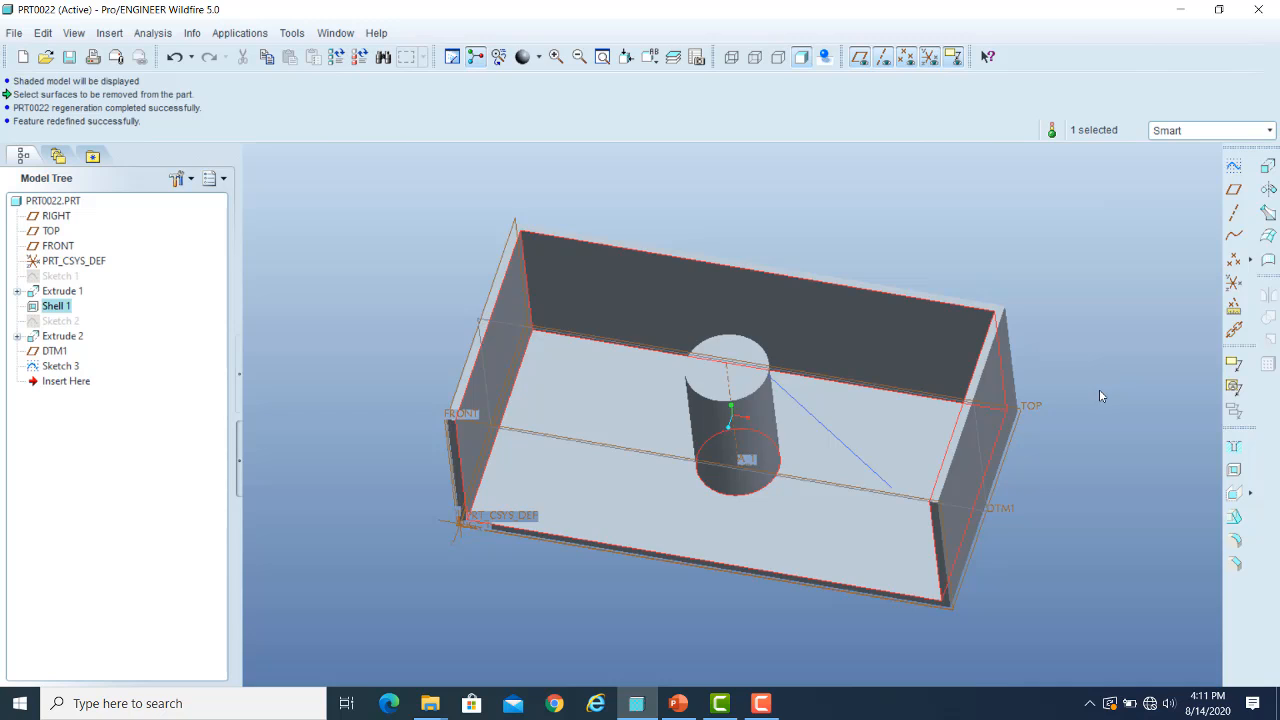
- Hide the datum planes and deselect the shell feature so the boss and slanted line can be seen clearly
scroll(1100, 396, down, 3)
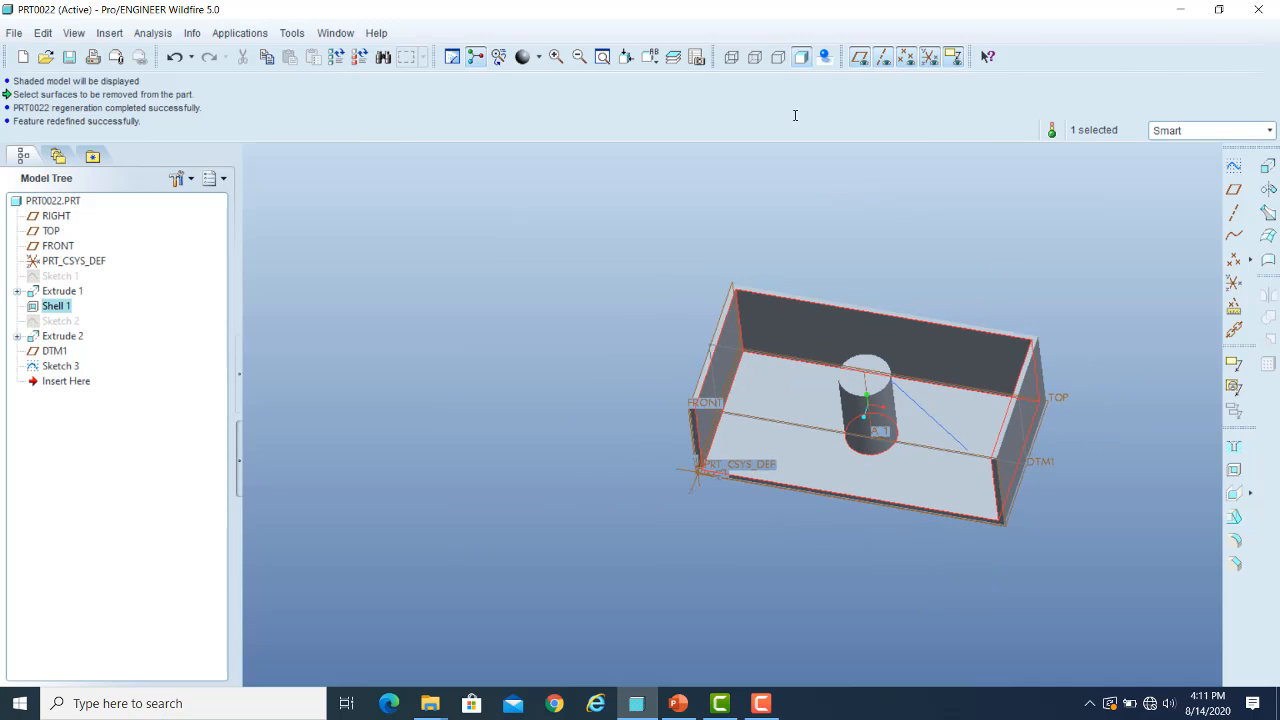
click(860, 57)
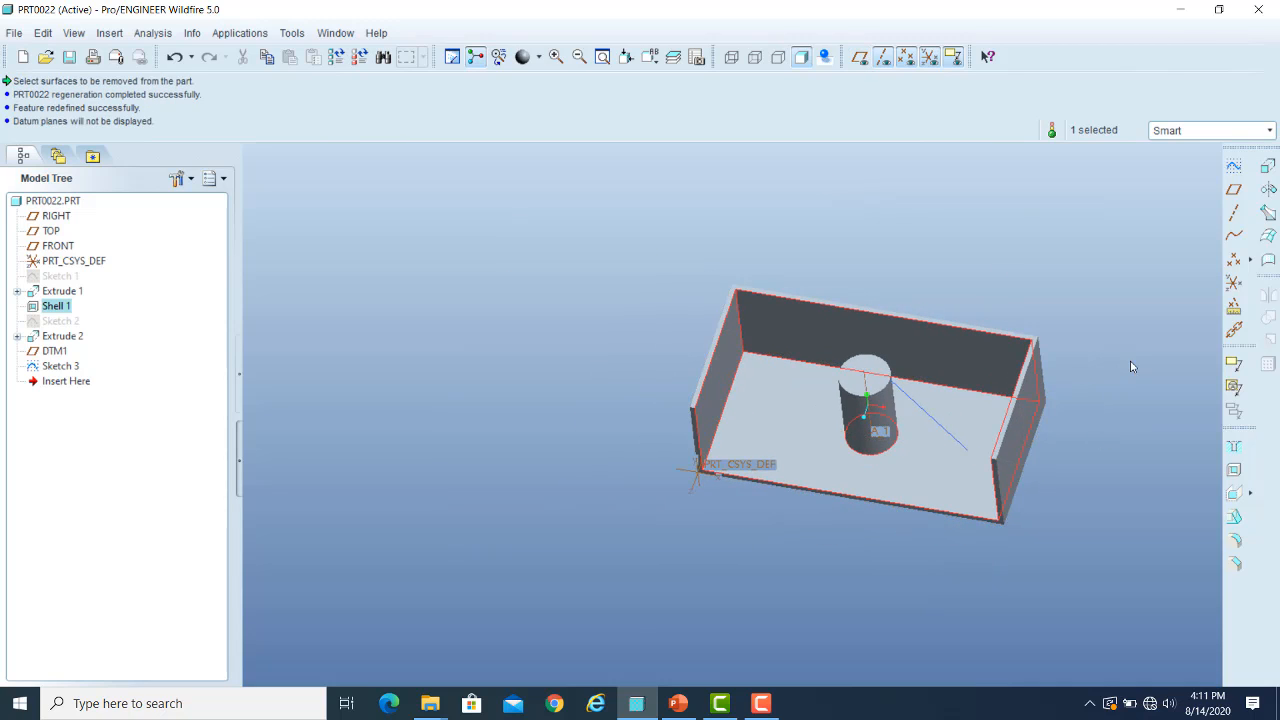
scroll(1078, 391, up, 3)
click(1069, 413)
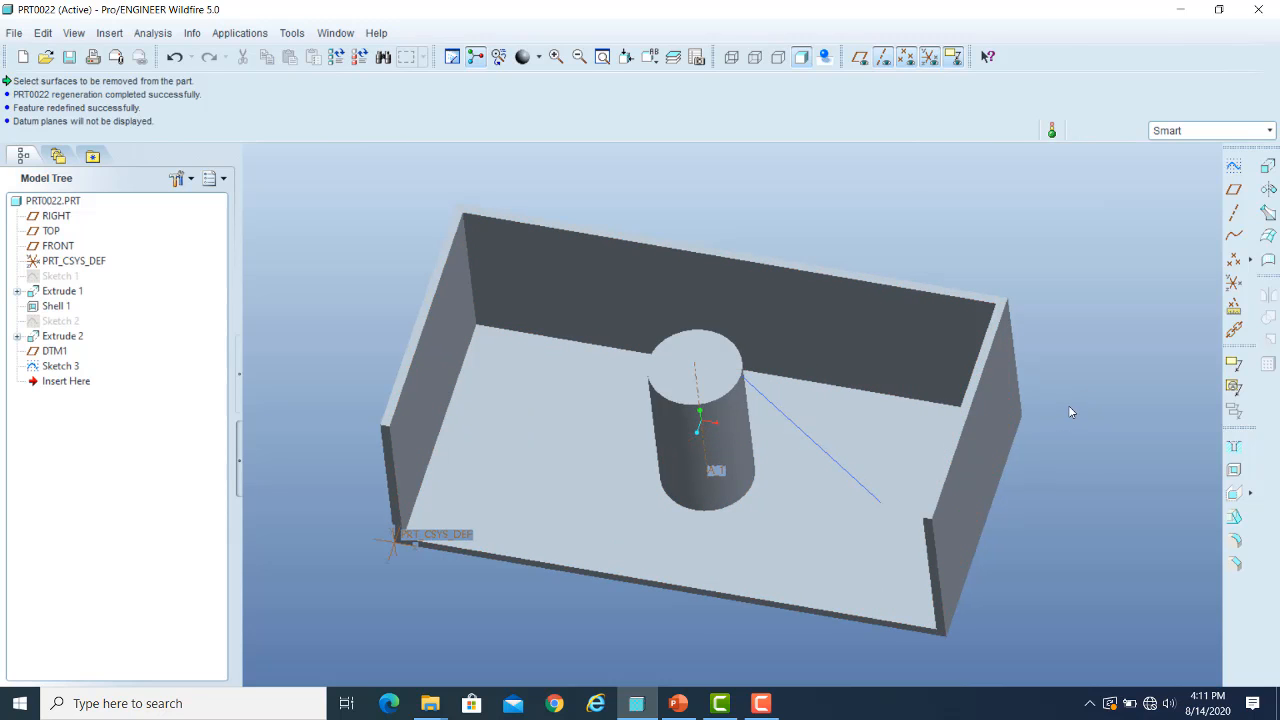
middle_drag(1073, 514, 1085, 480)
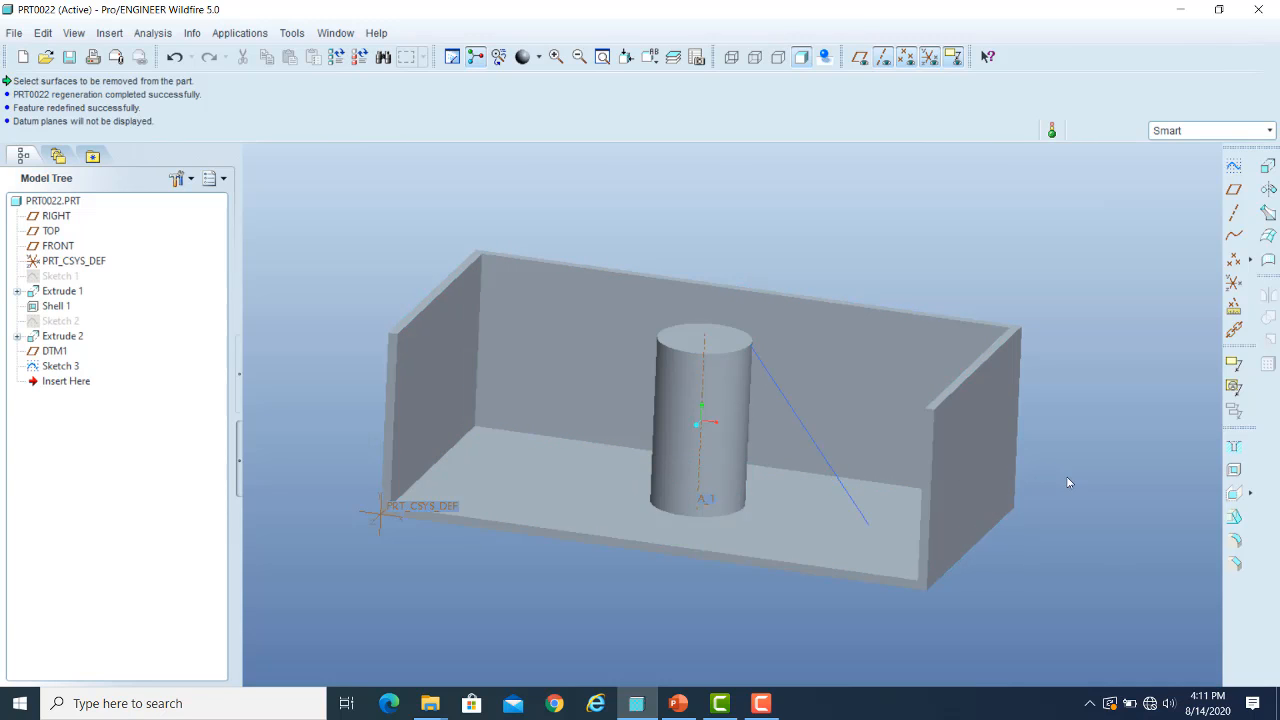
- Start a Profile Rib from the slanted sketch line between the boss's top corner and the box floor
click(1251, 494)
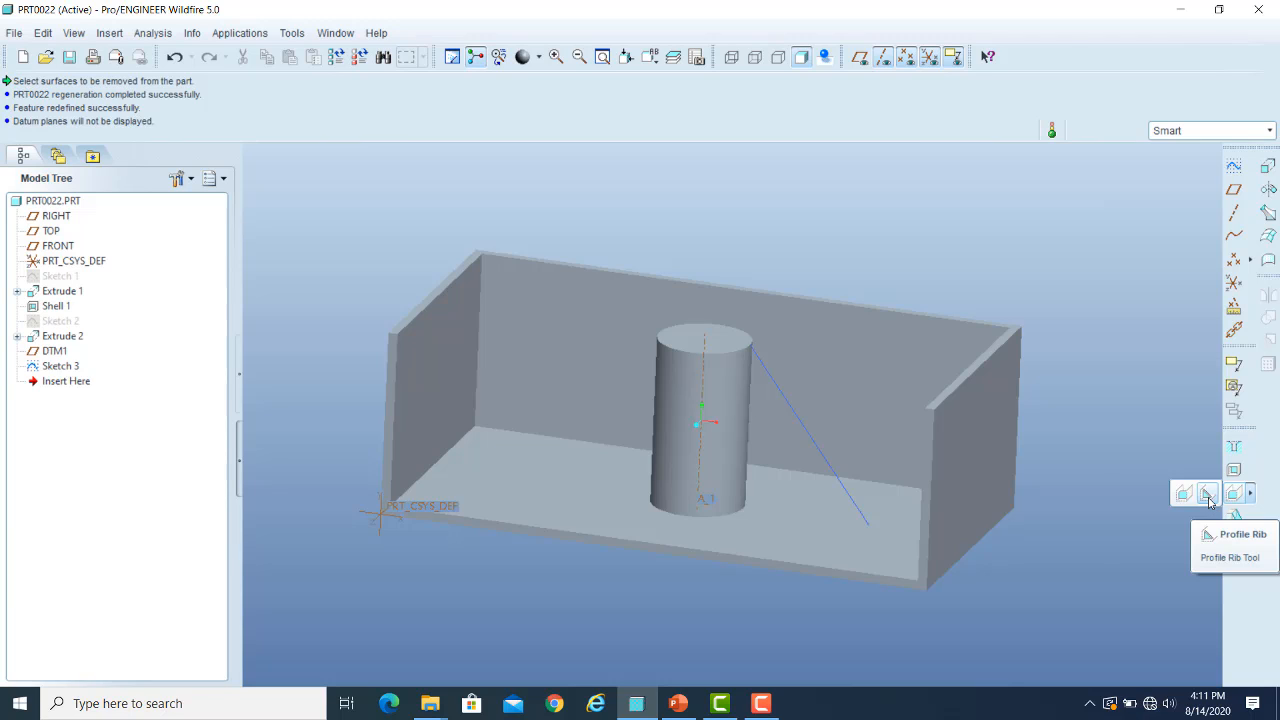
click(1208, 494)
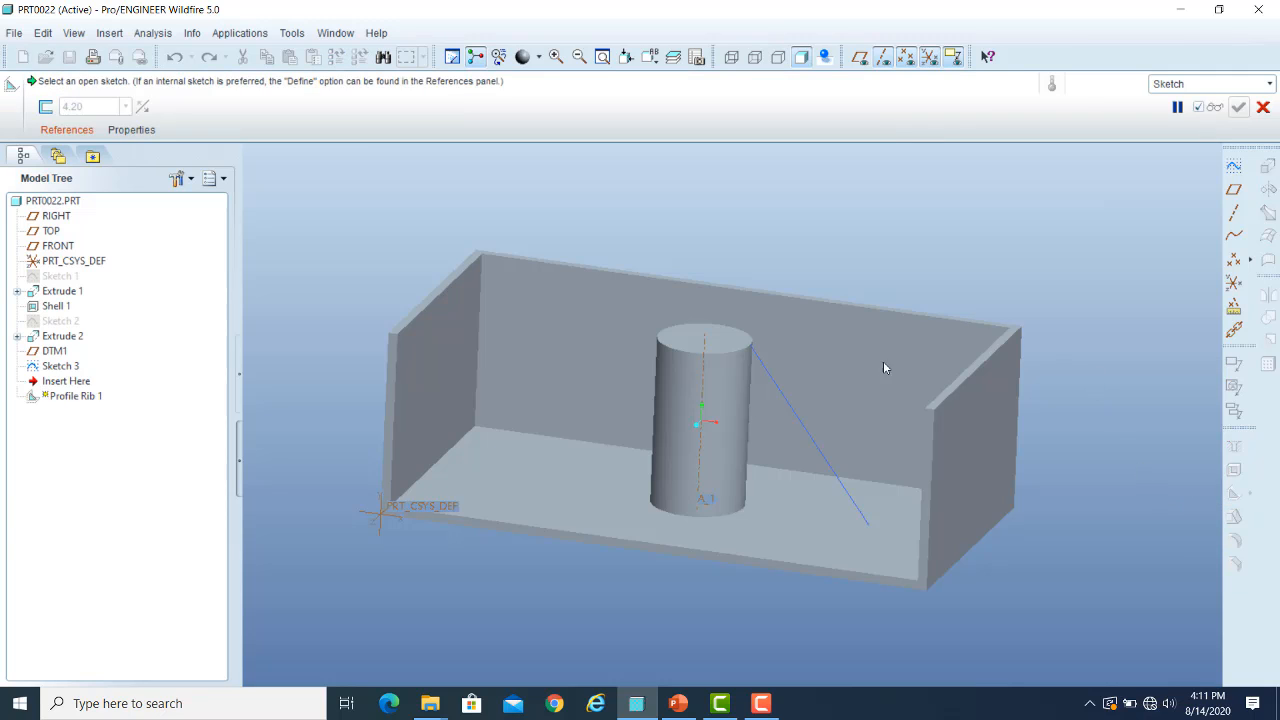
click(792, 410)
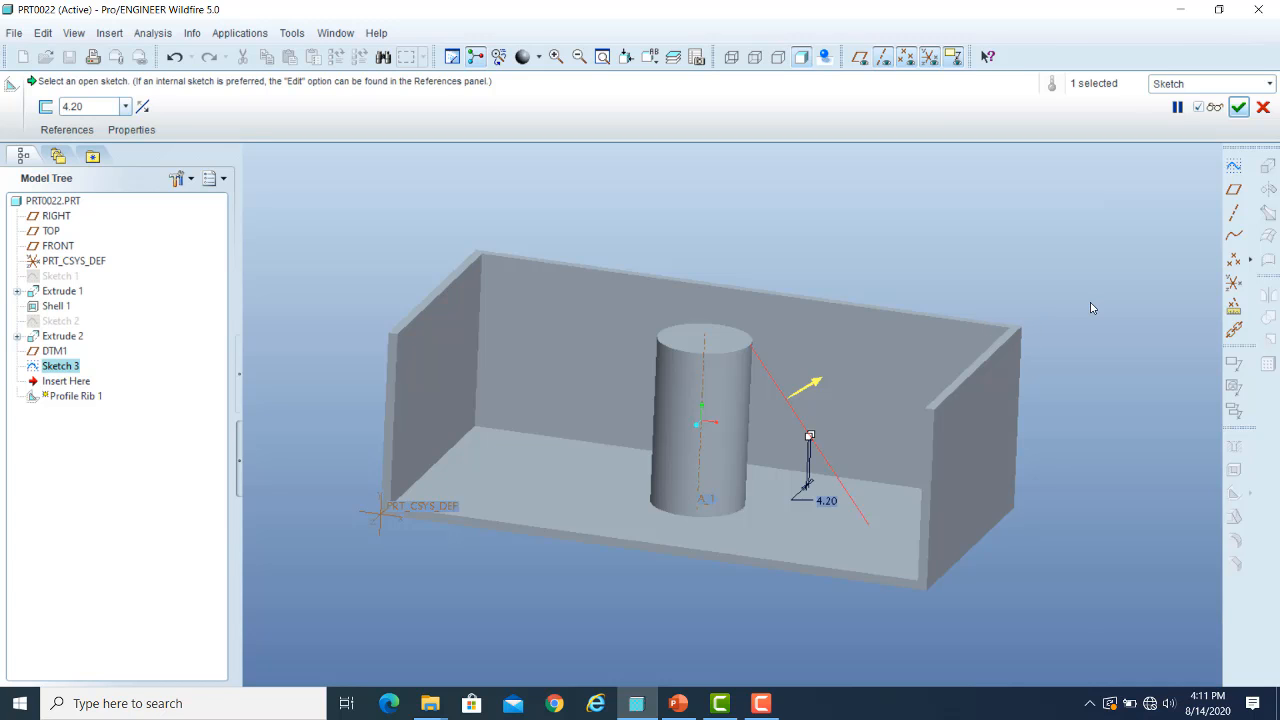
middle_drag(1090, 303, 1084, 322)
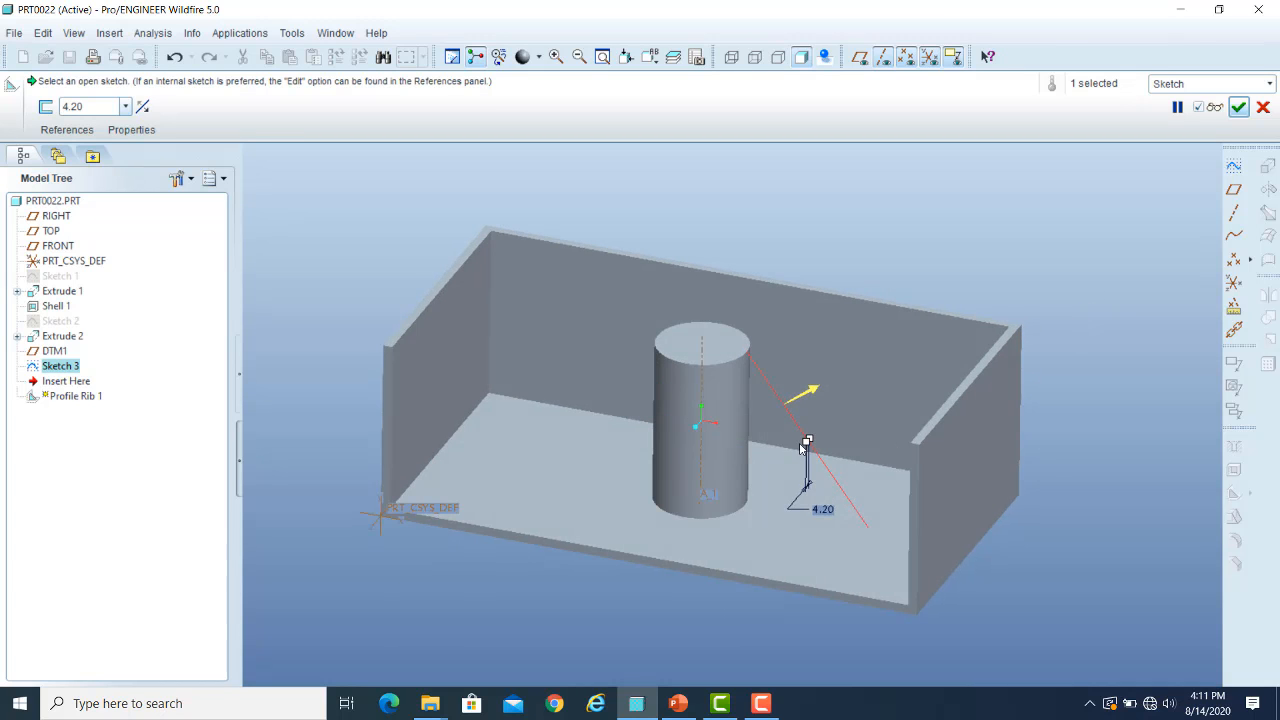
- Set the profile rib's thickness to 10 and flip its material direction inward towards the boss and floor
drag(808, 444, 800, 452)
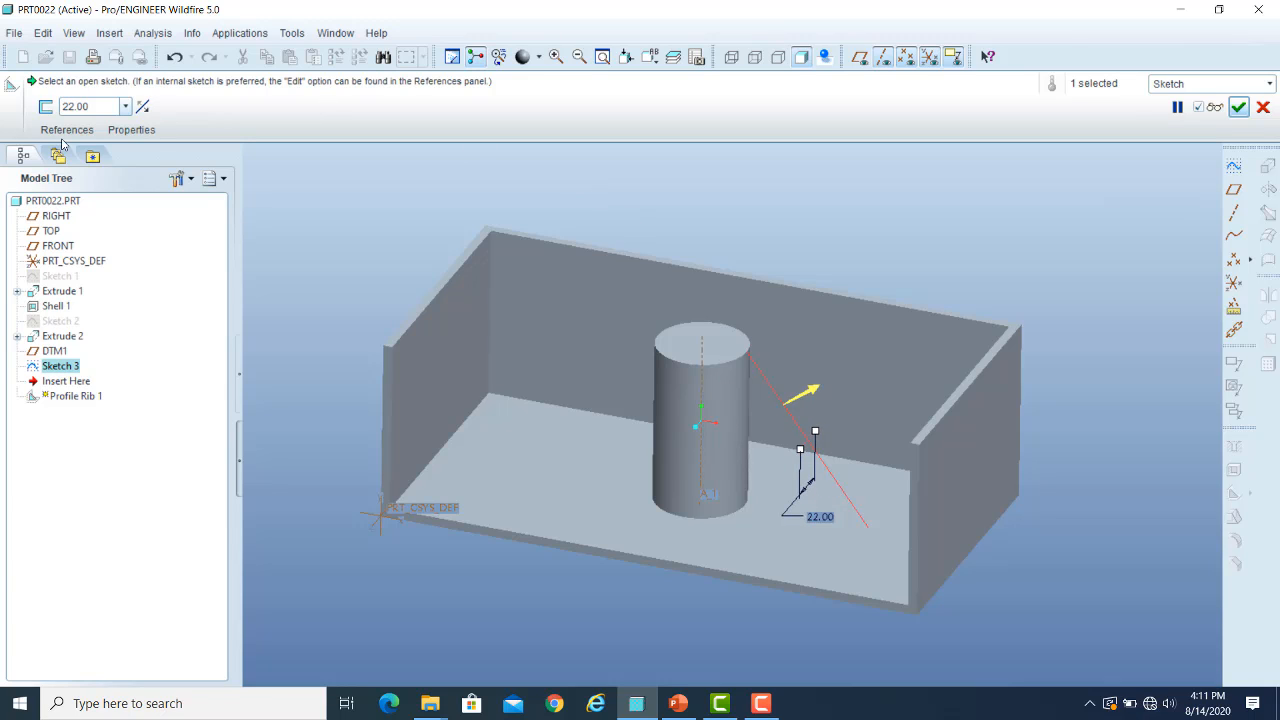
click(91, 108)
double_click(91, 106)
text(10)
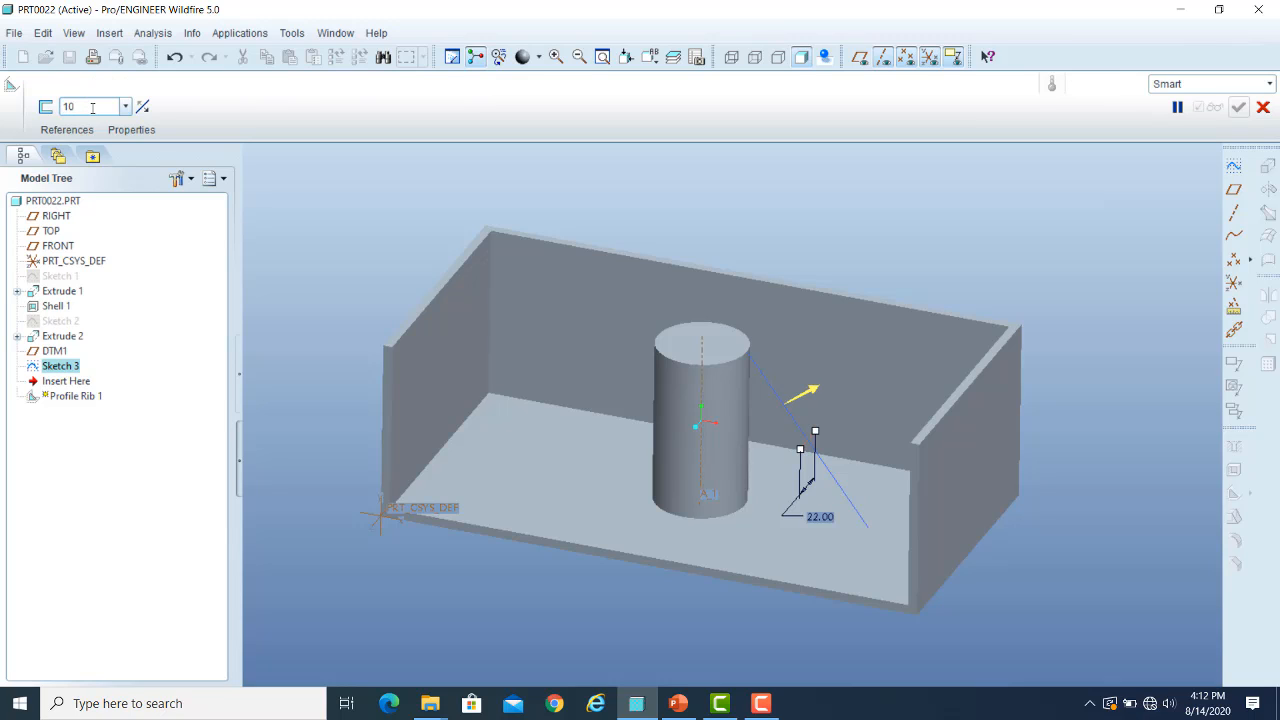
key(Return)
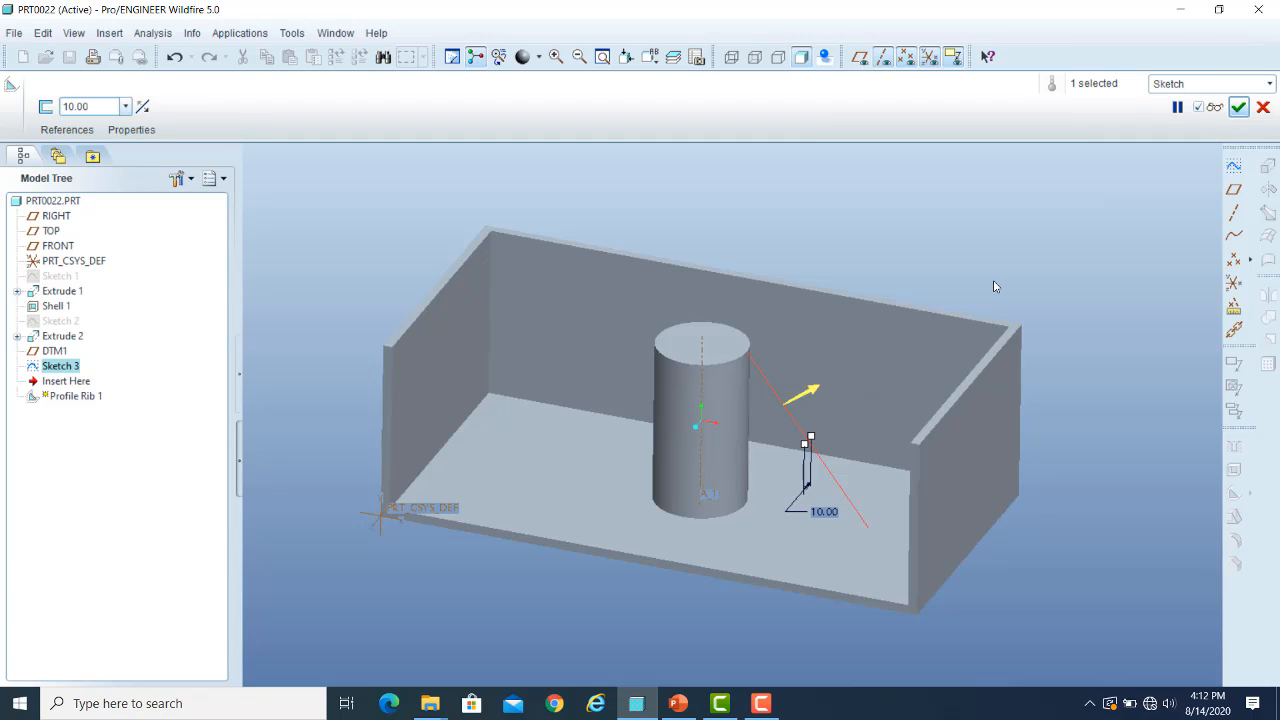
click(813, 394)
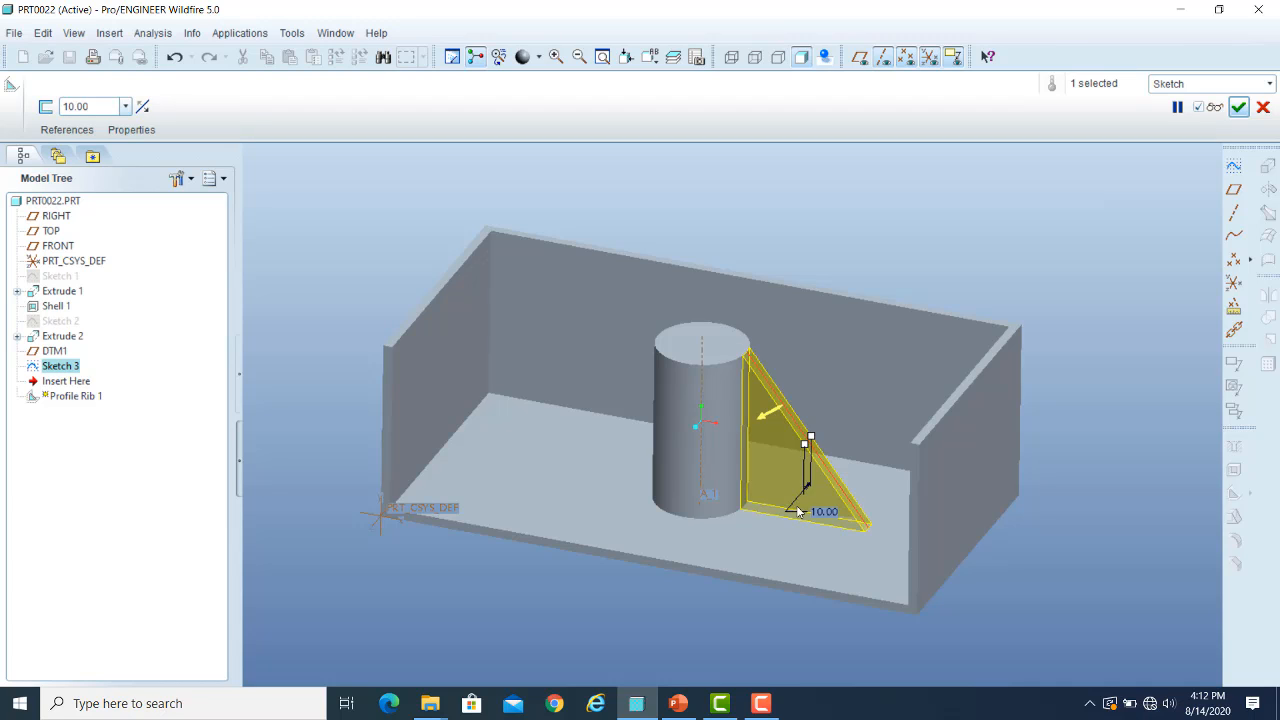
click(761, 703)
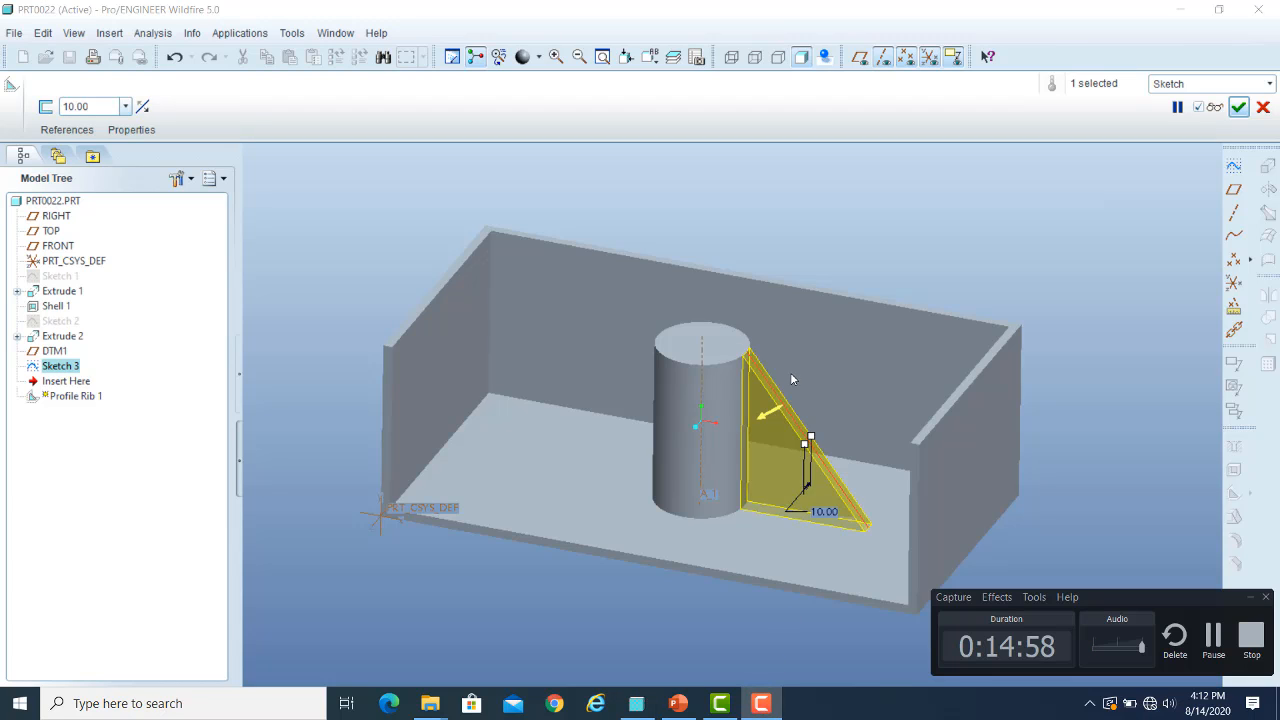
click(1207, 638)
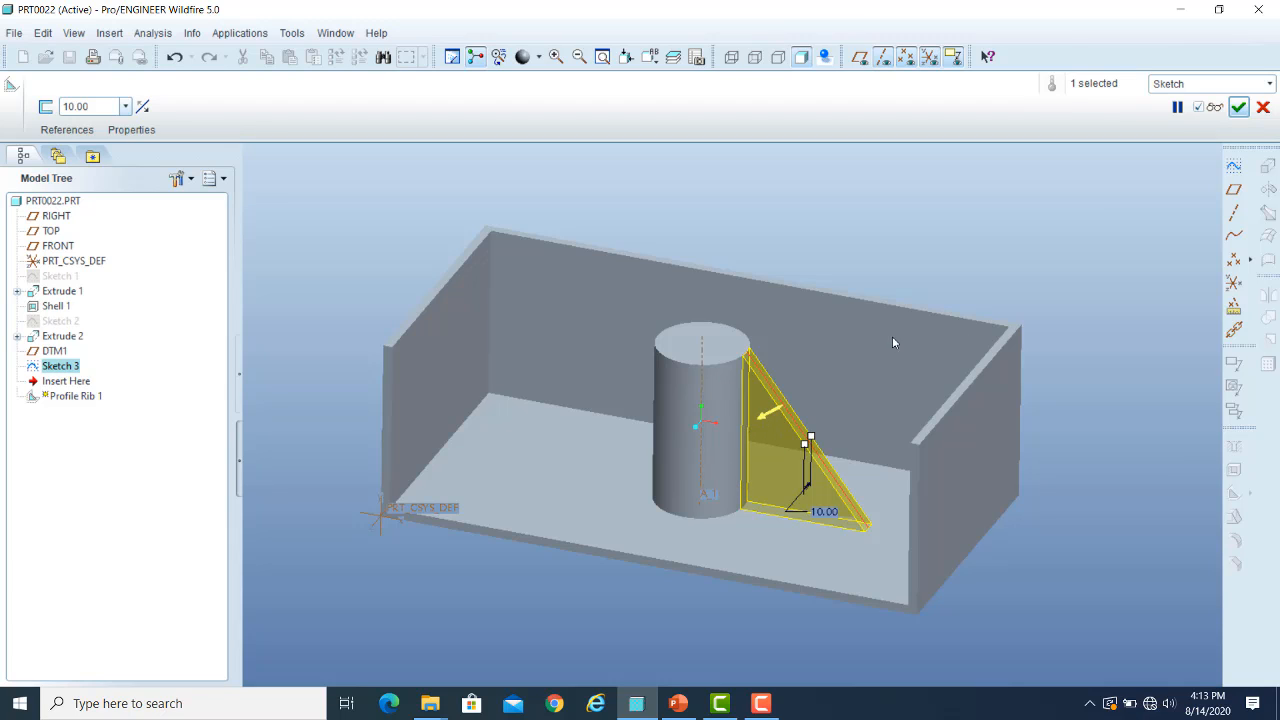
- Flip the rib's material direction away from the boss and back inward to compare both directions
click(771, 414)
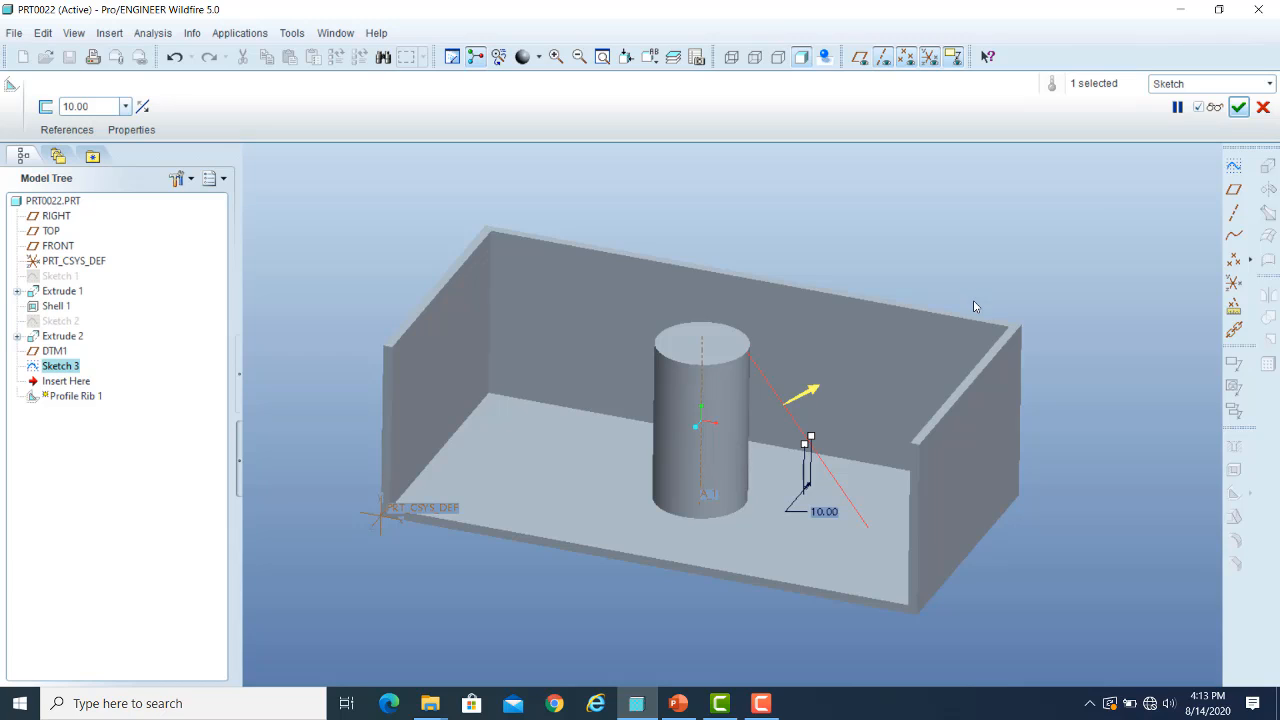
click(810, 398)
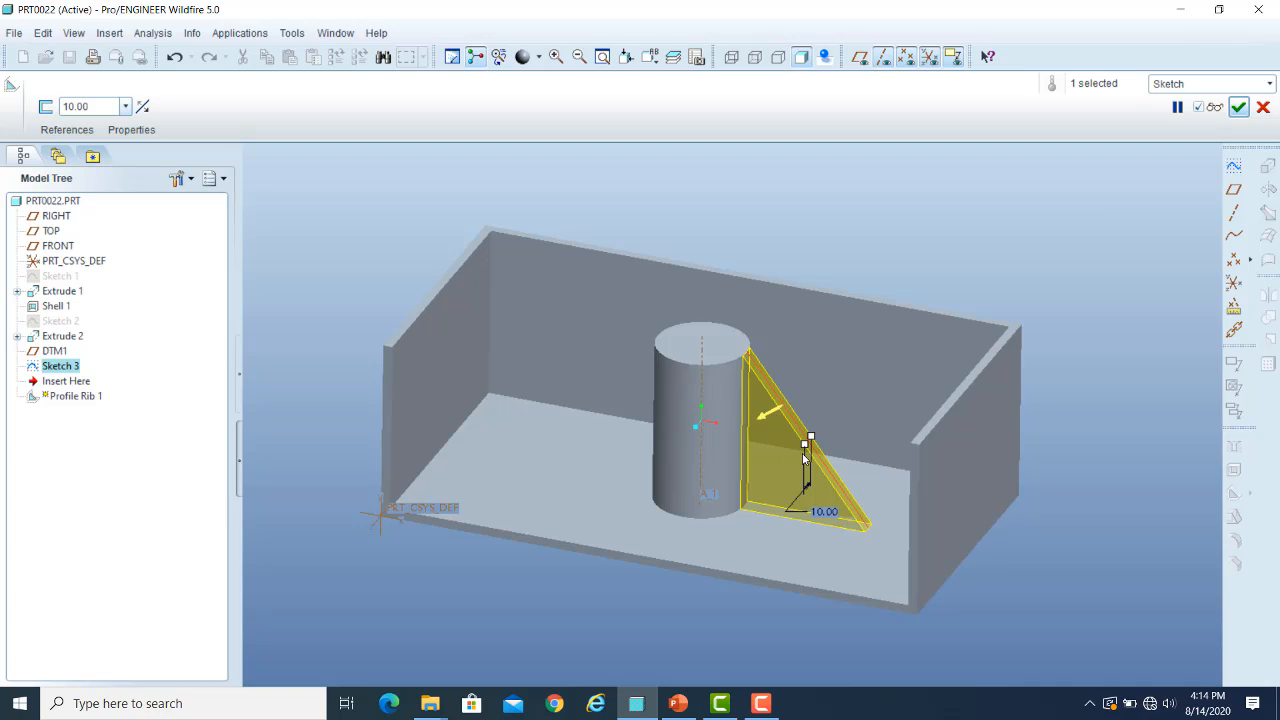
- Cycle the rib's thickness side option, return it to both sides of the sketch line, and inspect the rib preview
scroll(849, 482, down, 5)
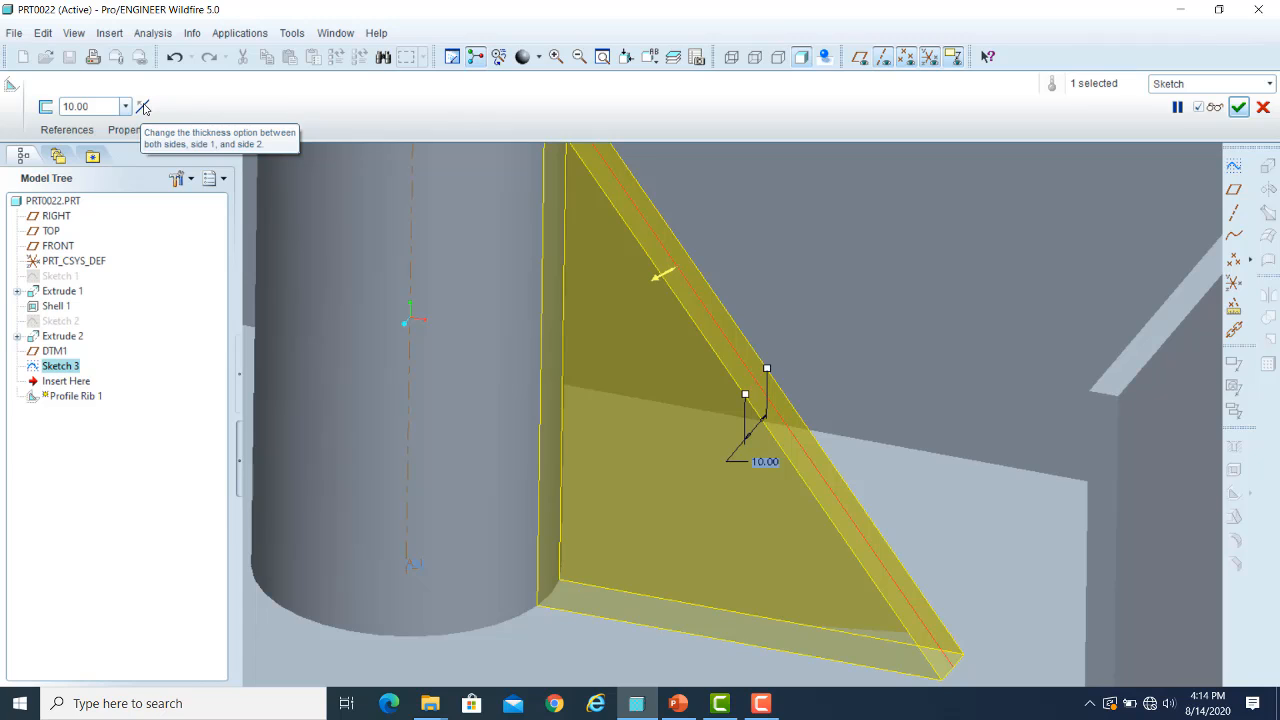
click(143, 107)
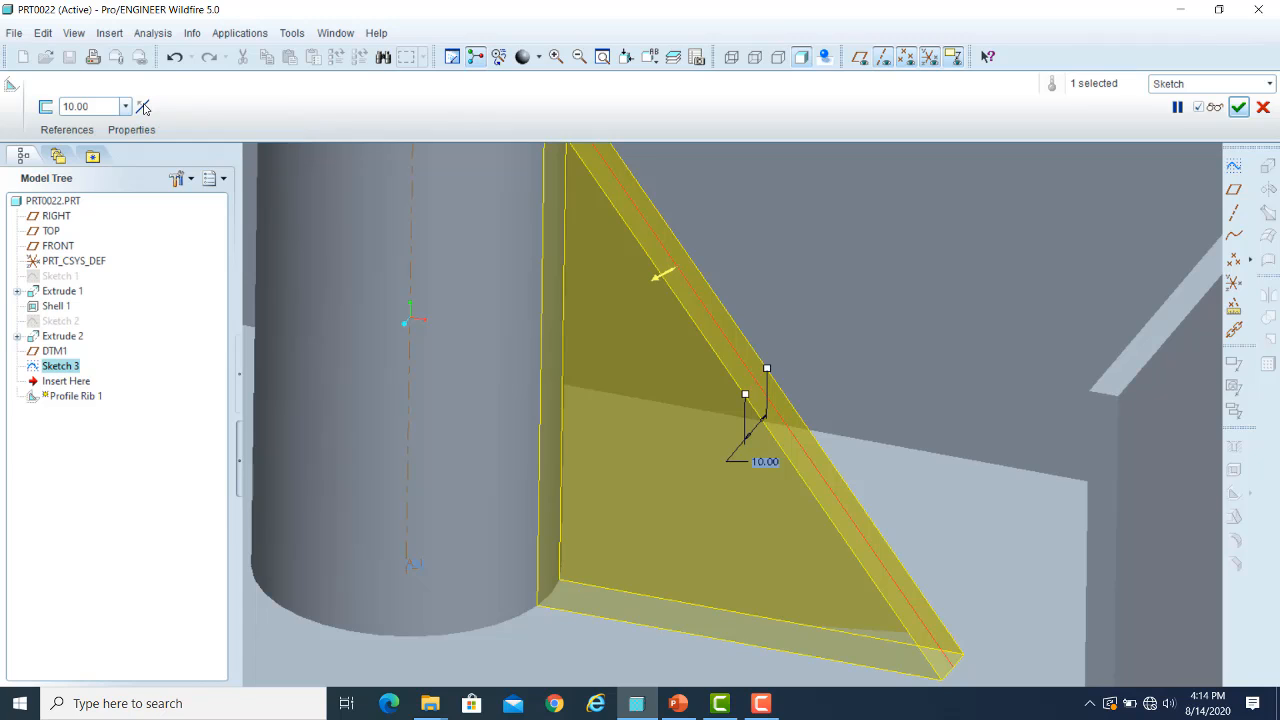
click(143, 107)
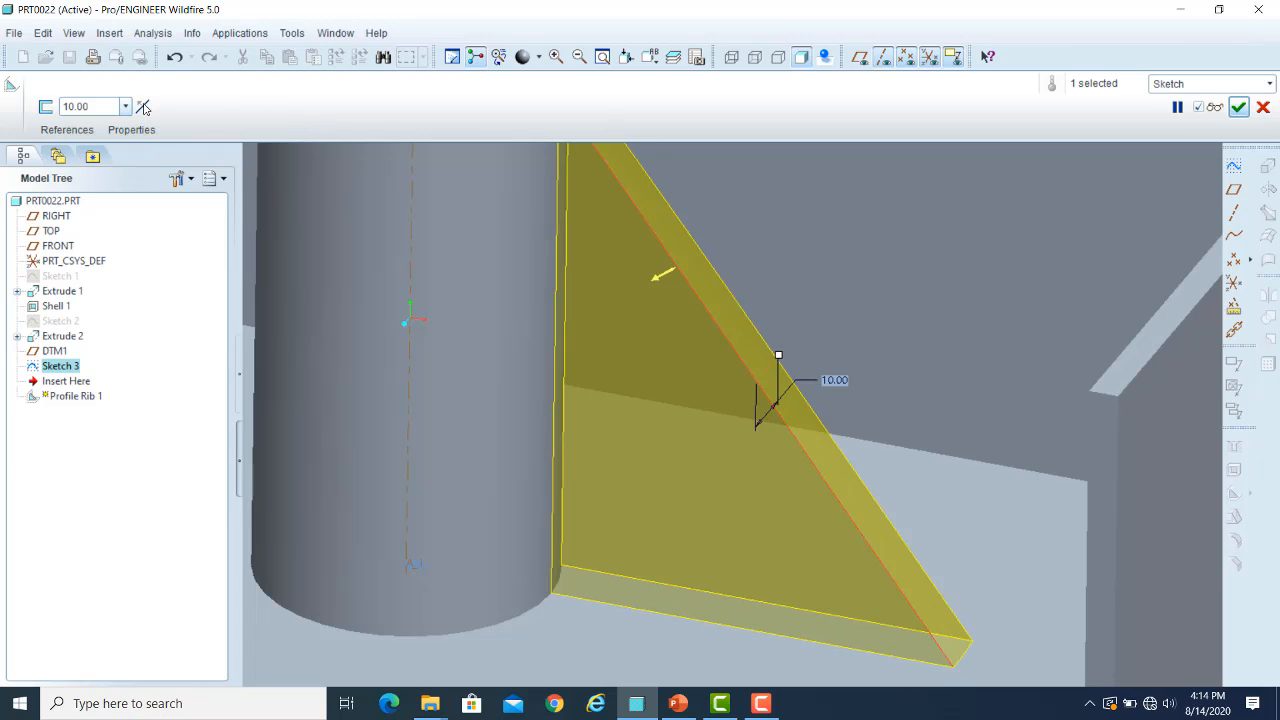
click(143, 107)
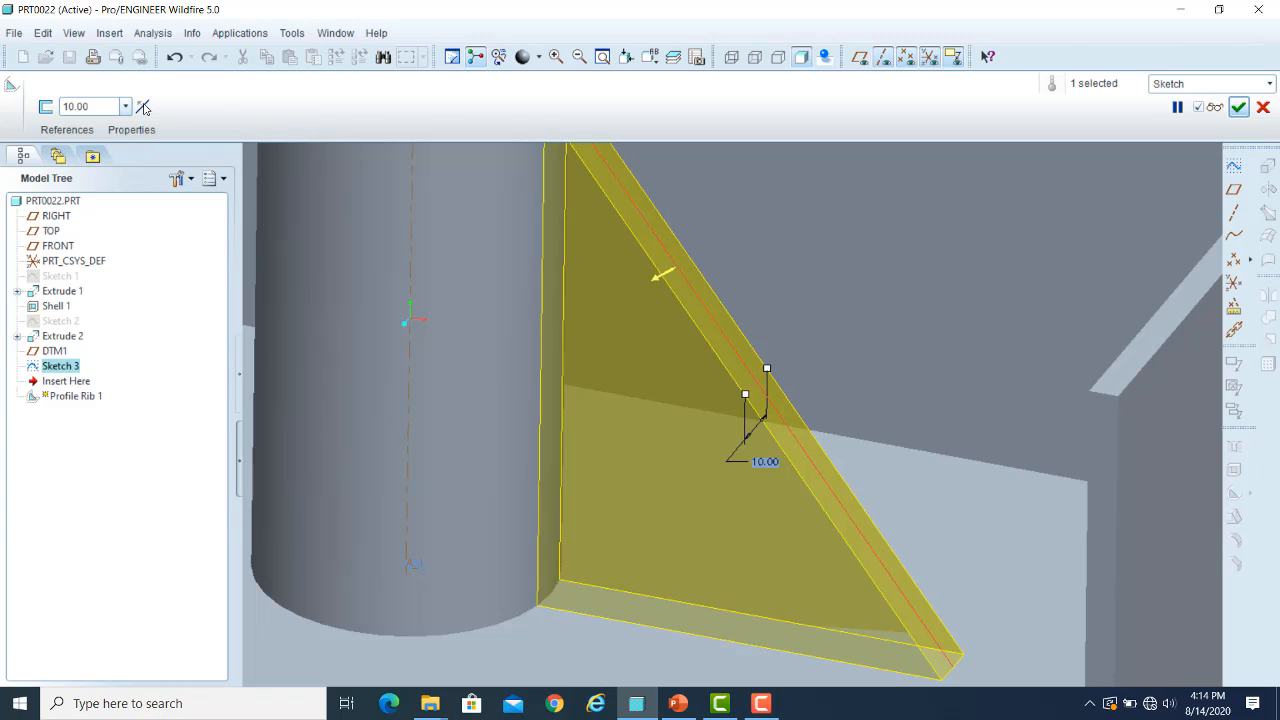
scroll(833, 339, down, 3)
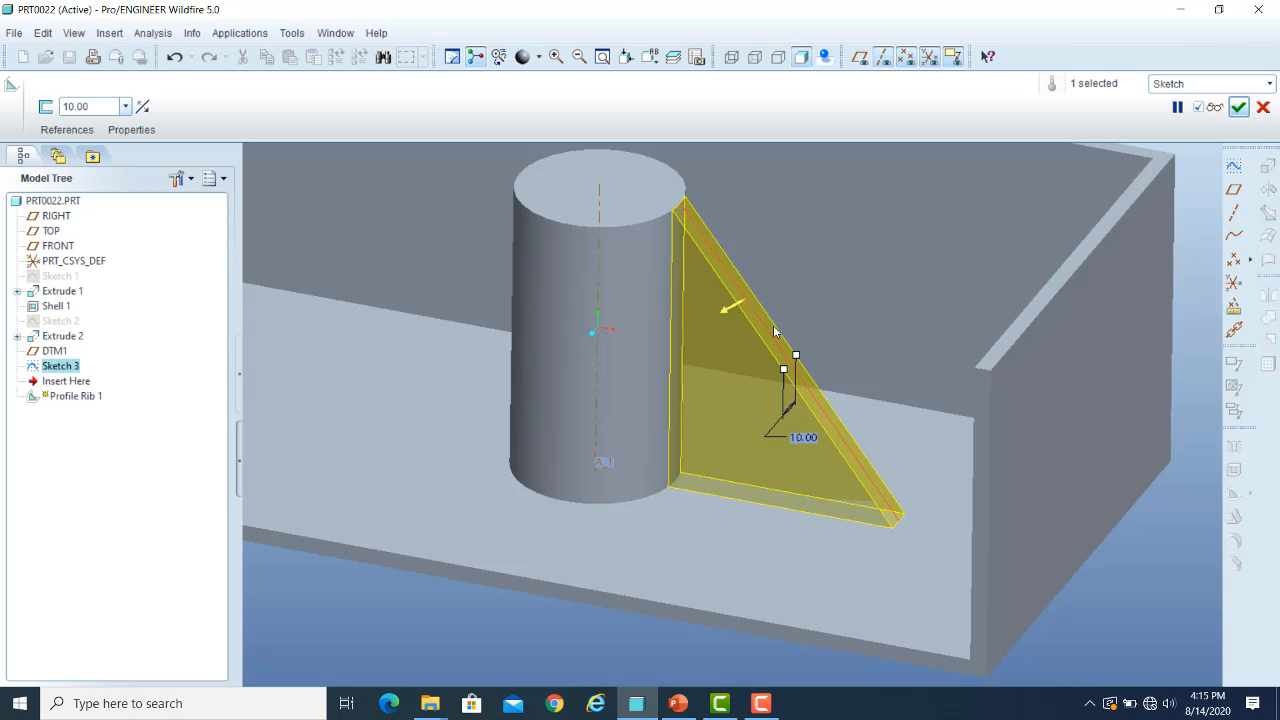
scroll(773, 330, down, 3)
scroll(671, 351, up, 4)
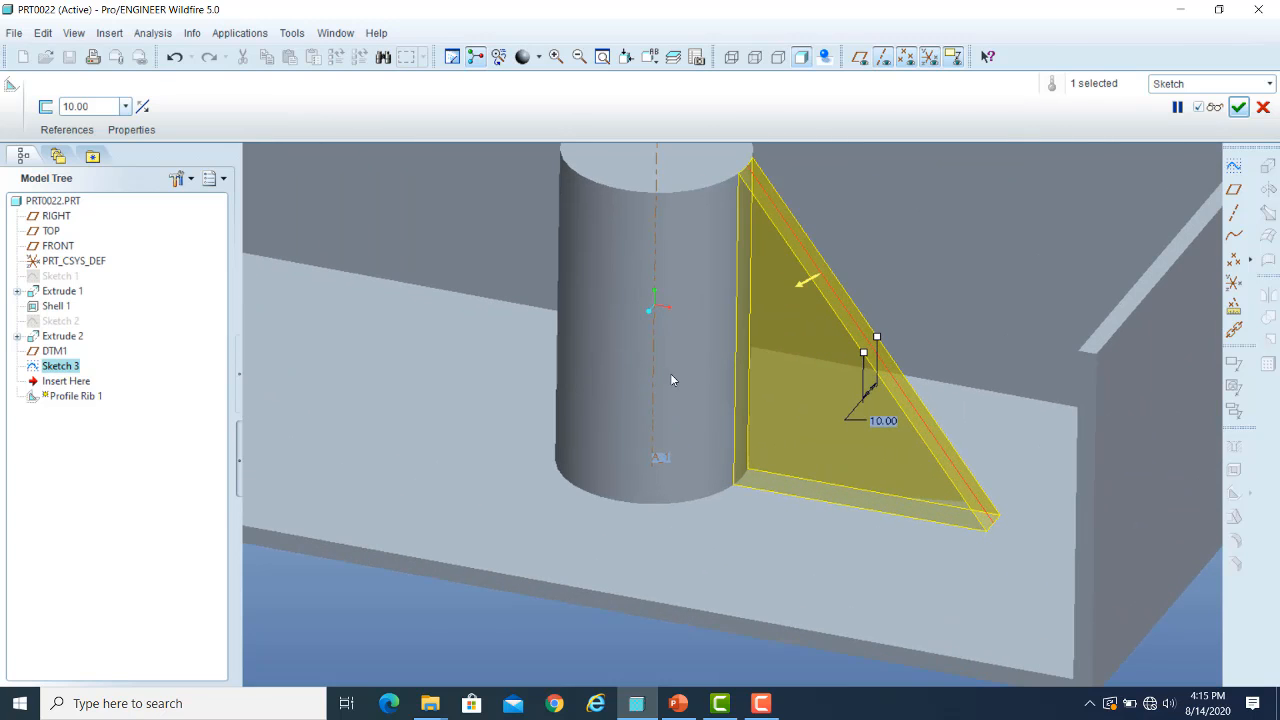
click(810, 288)
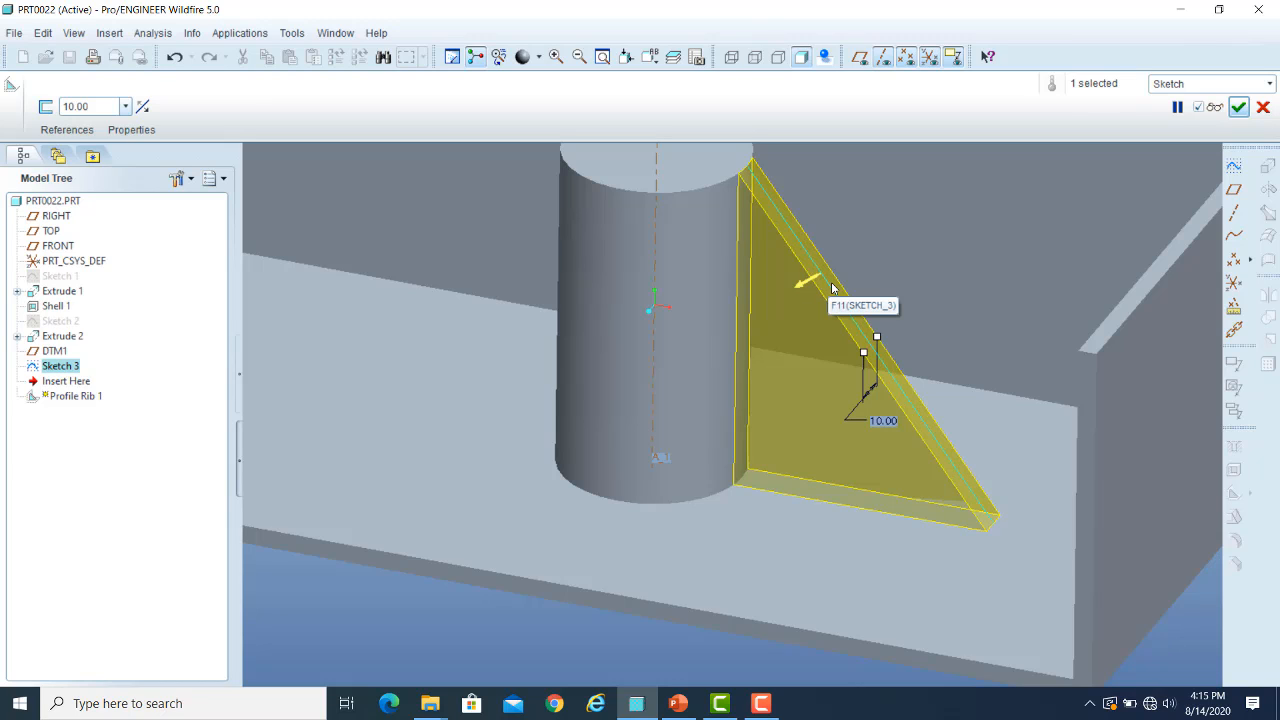
scroll(832, 291, up, 1)
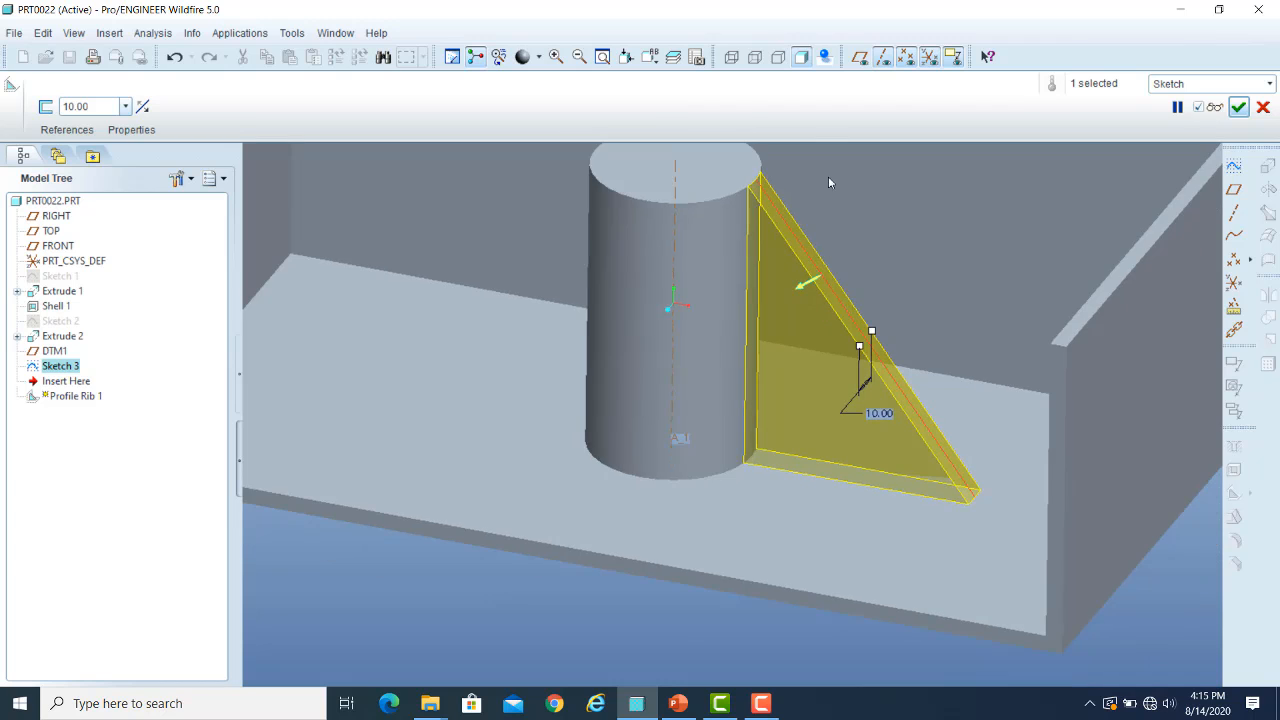
- Show the datum planes, vary the profile rib's thickness up to 63, settle on 13, and complete the rib
click(859, 60)
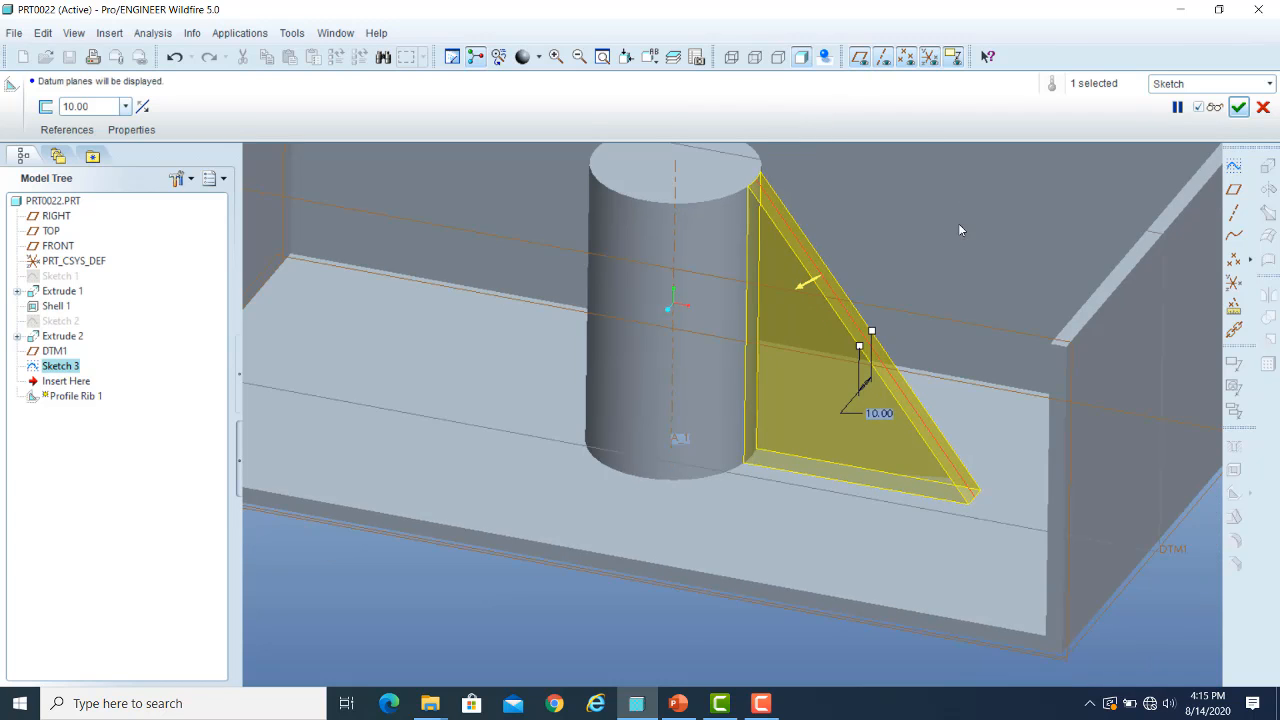
scroll(940, 240, up, 1)
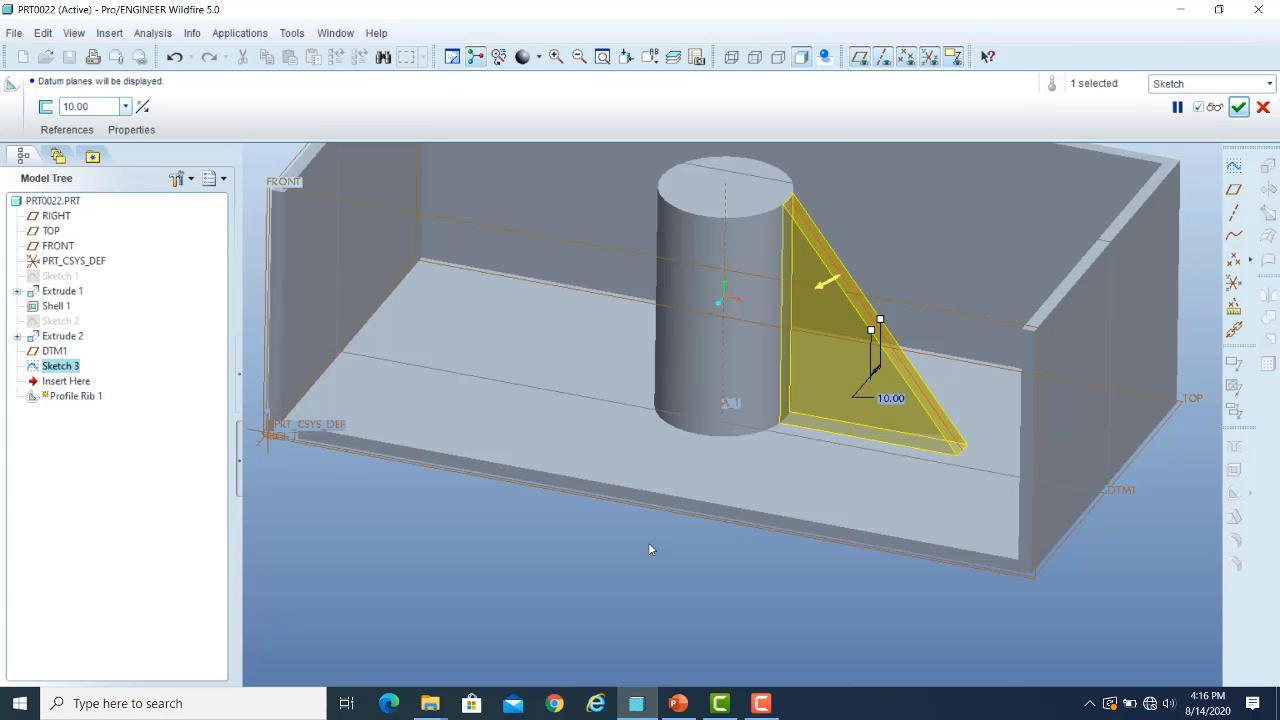
scroll(771, 451, down, 4)
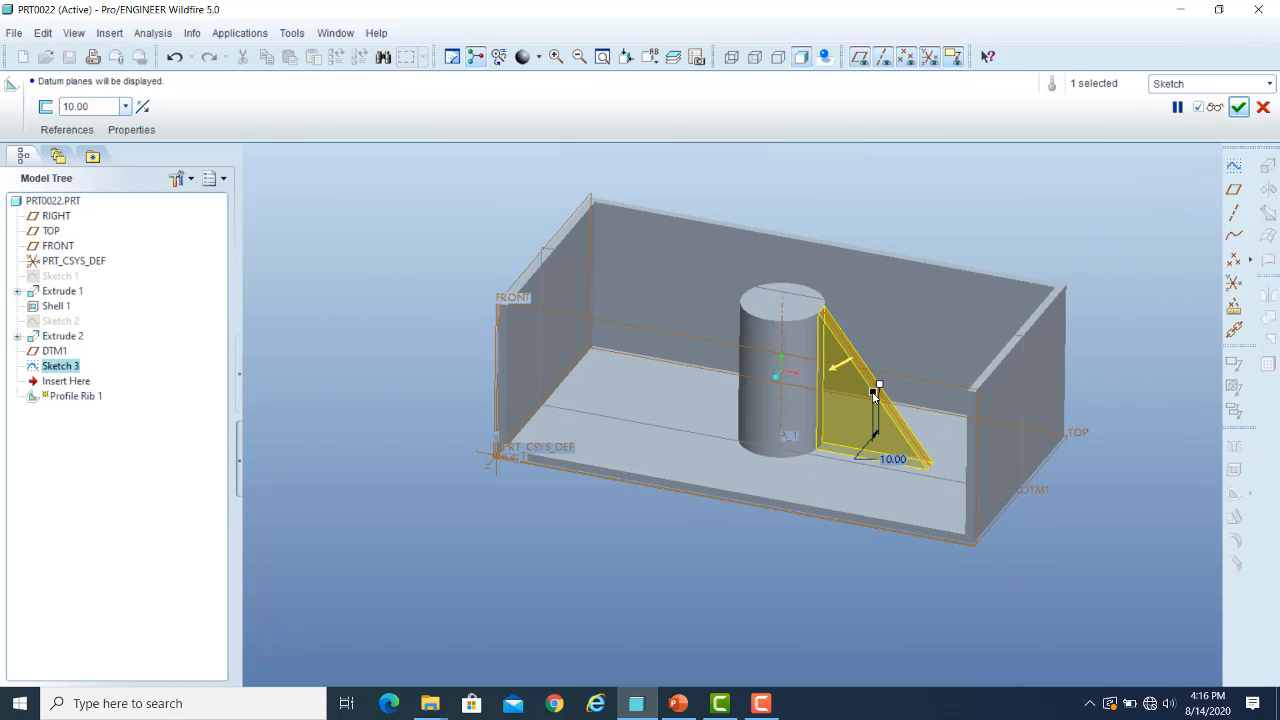
drag(874, 395, 864, 409)
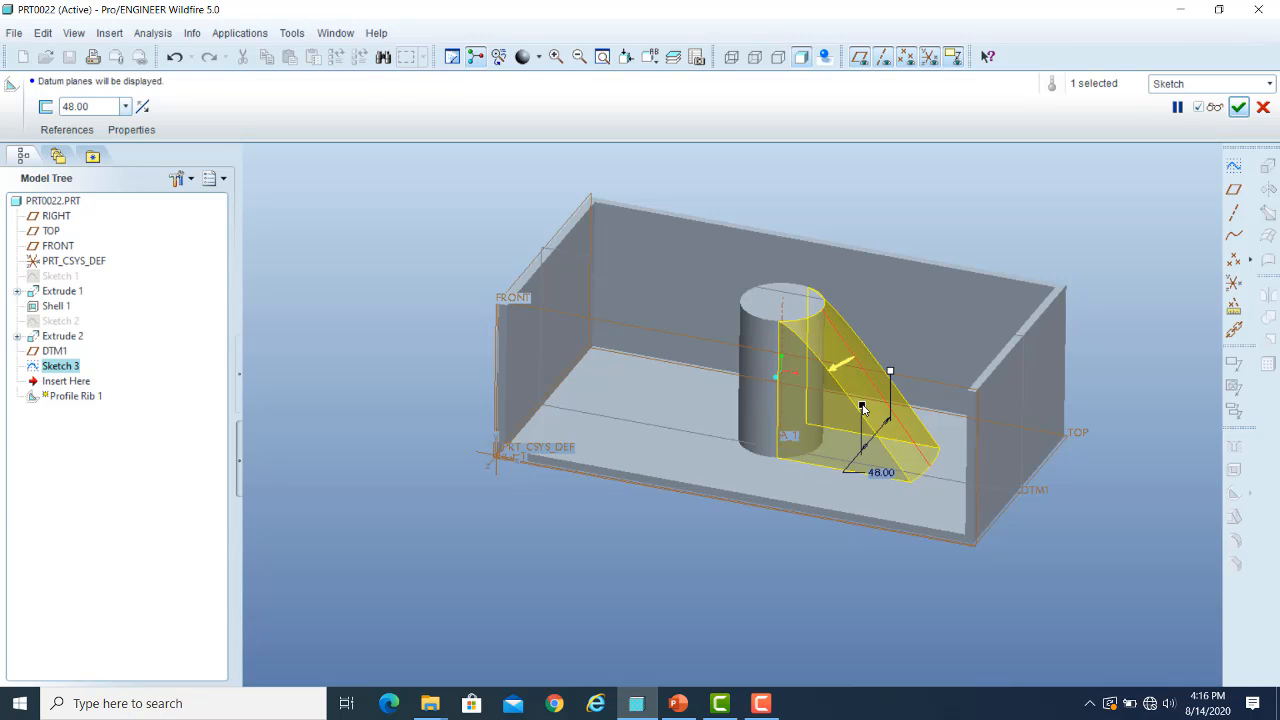
drag(862, 408, 857, 410)
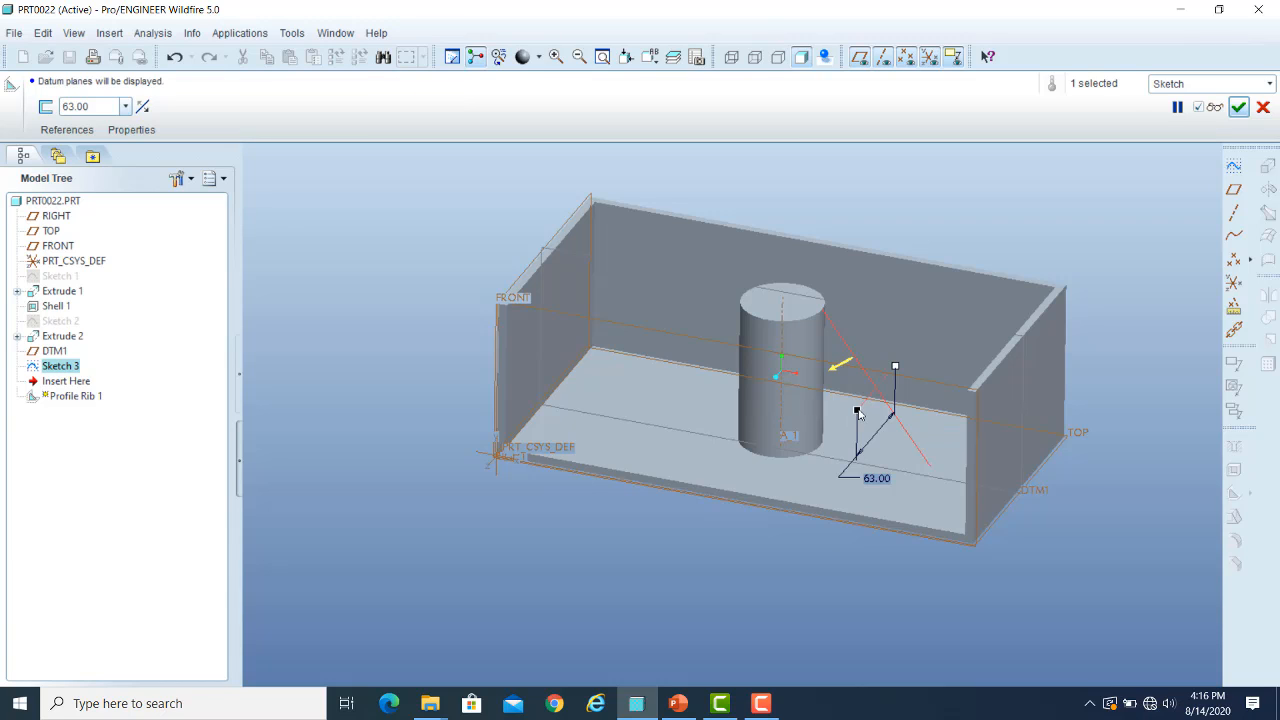
drag(858, 412, 885, 404)
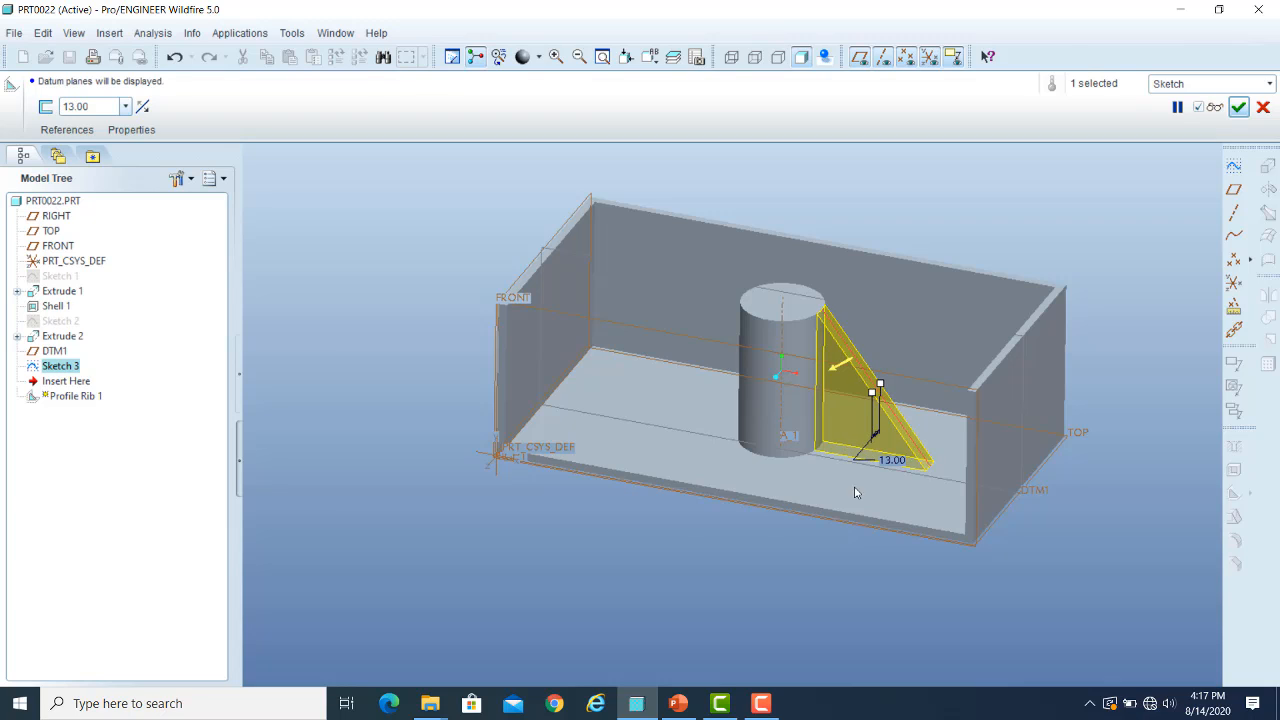
click(1238, 108)
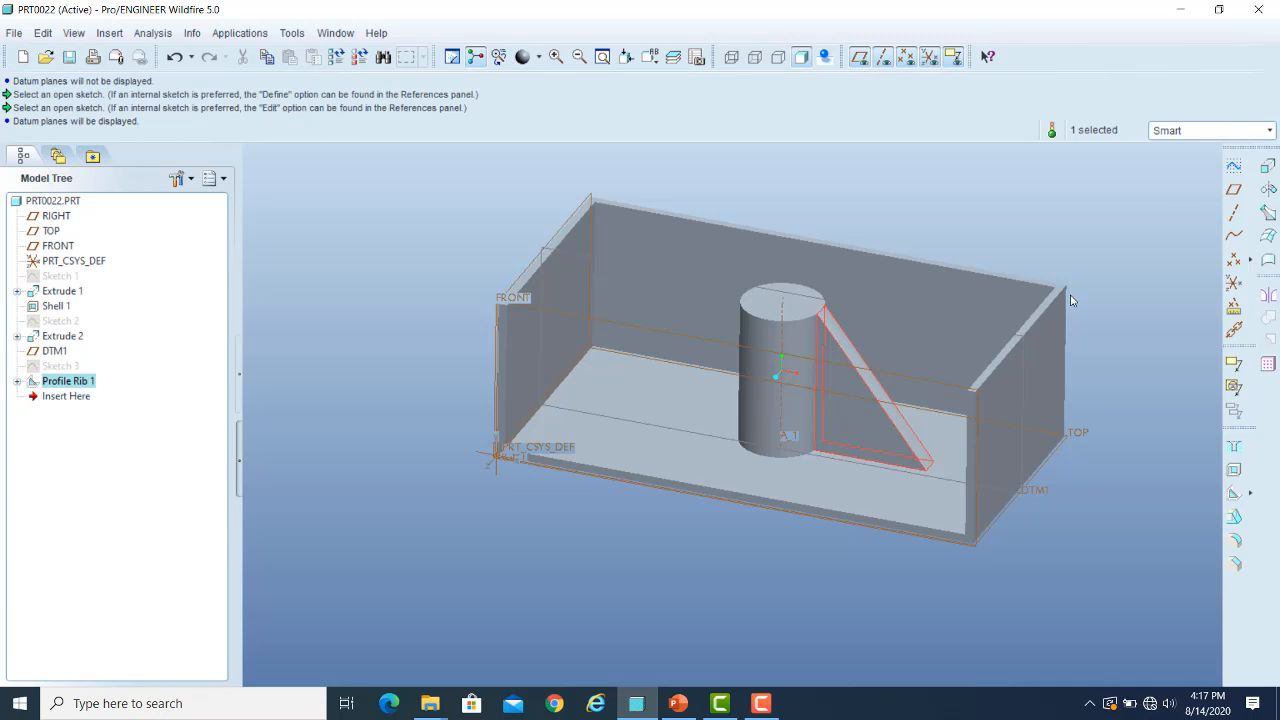
- Hide the datum planes and clear the selection of the finished rib
scroll(1071, 305, up, 3)
scroll(1071, 303, down, 2)
click(862, 57)
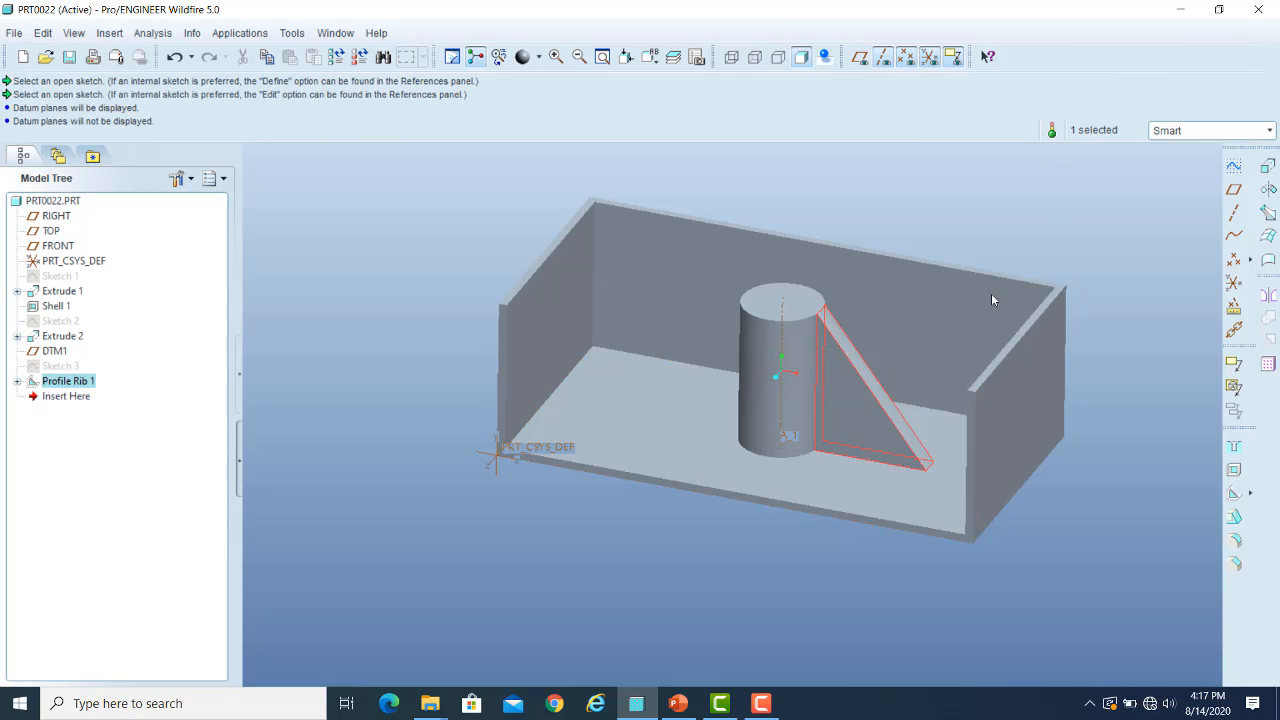
click(1070, 276)
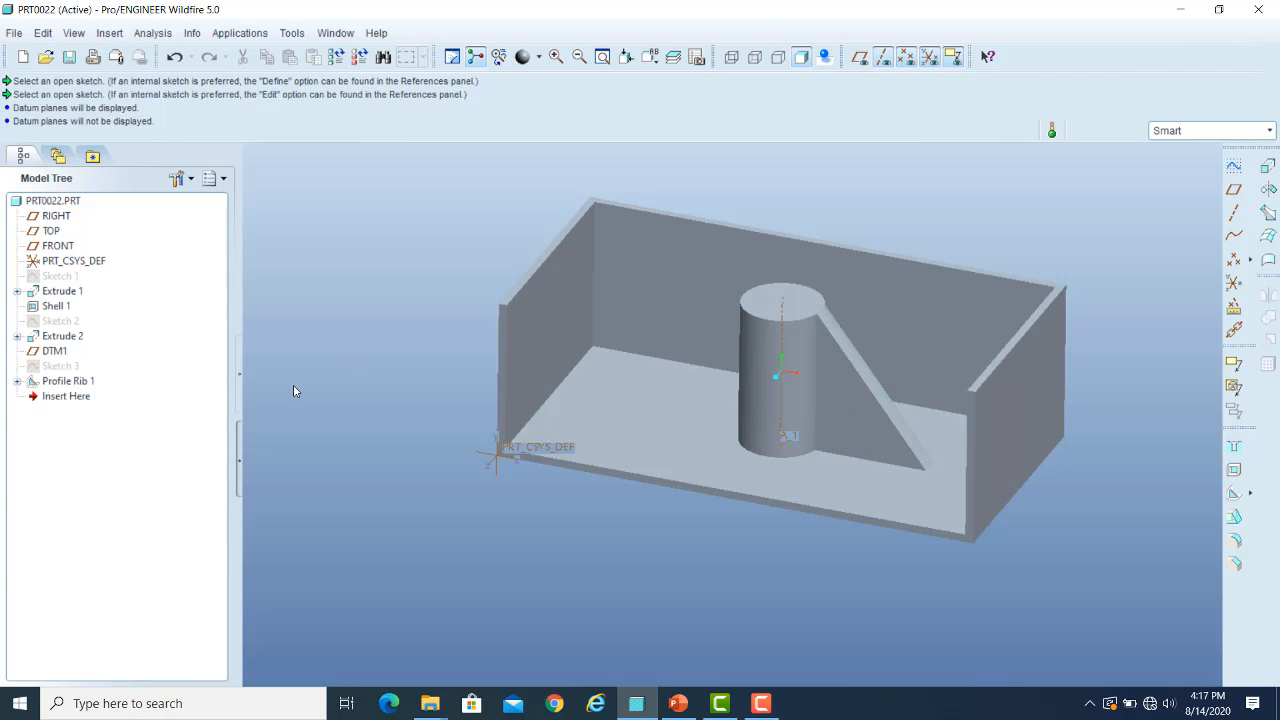
- Redefine Sketch 3 in wireframe display and delete its slanted line
click(55, 366)
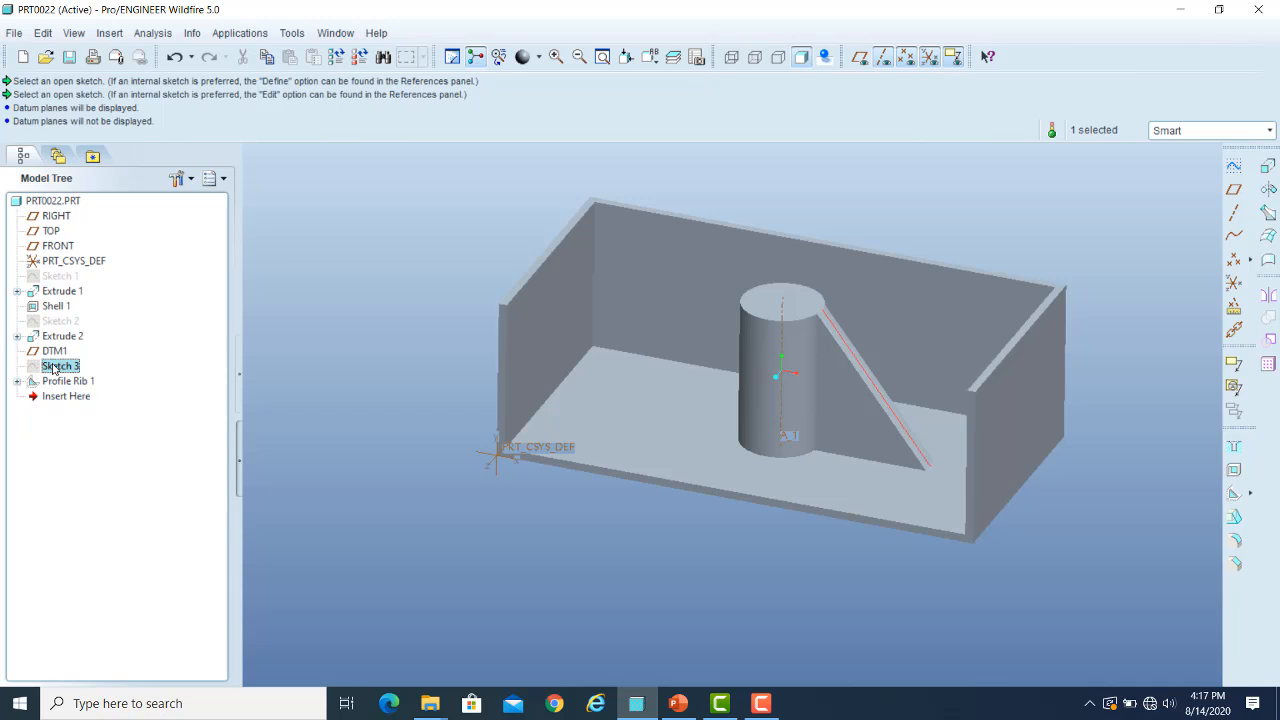
right_click(58, 373)
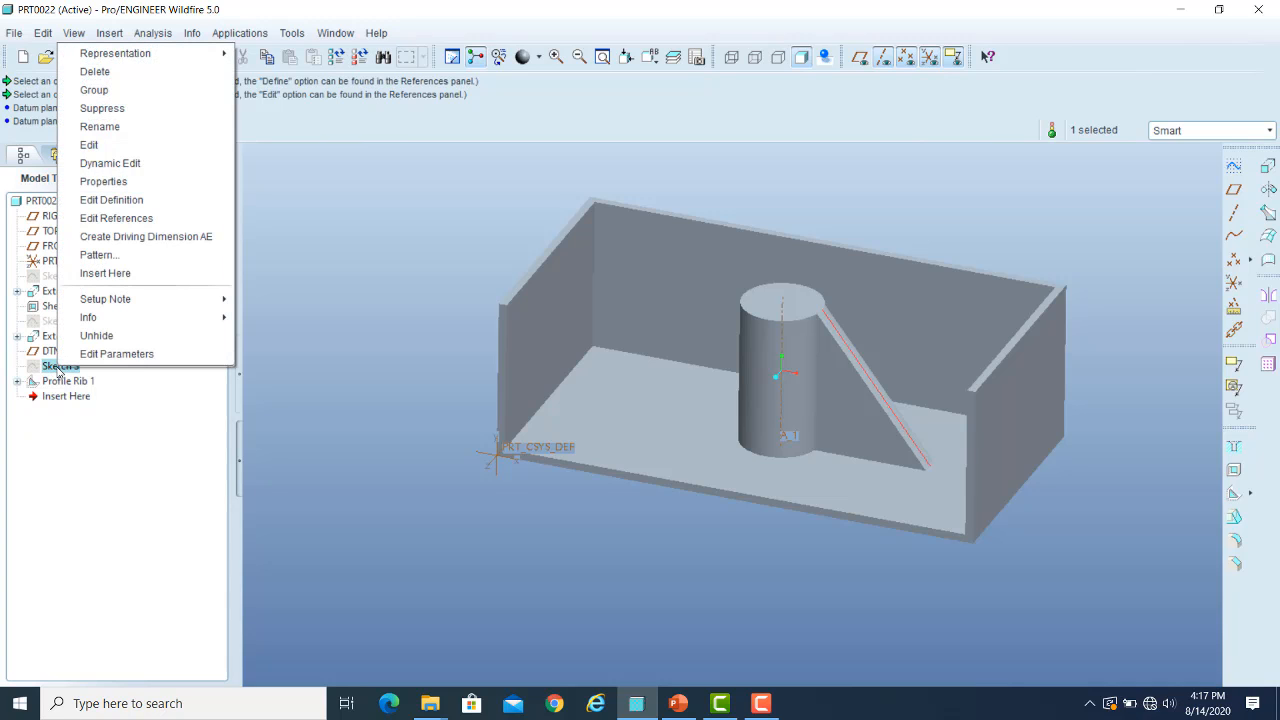
click(114, 201)
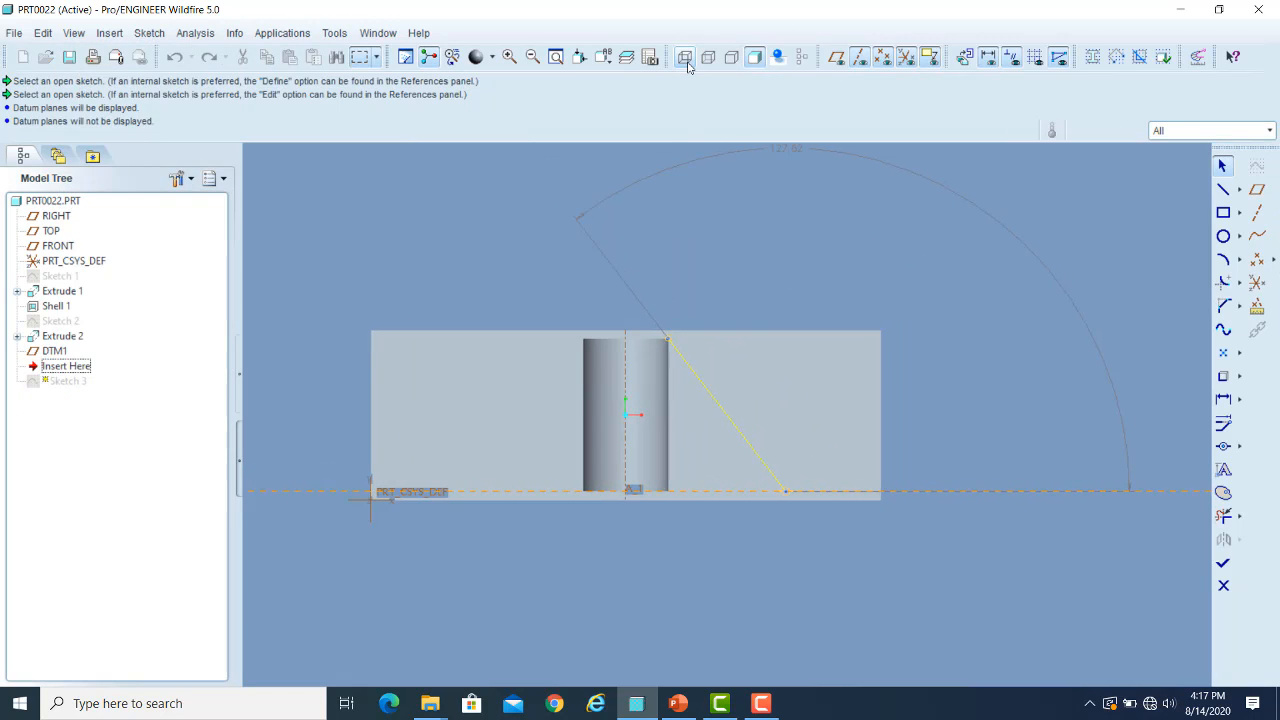
scroll(627, 415, down, 3)
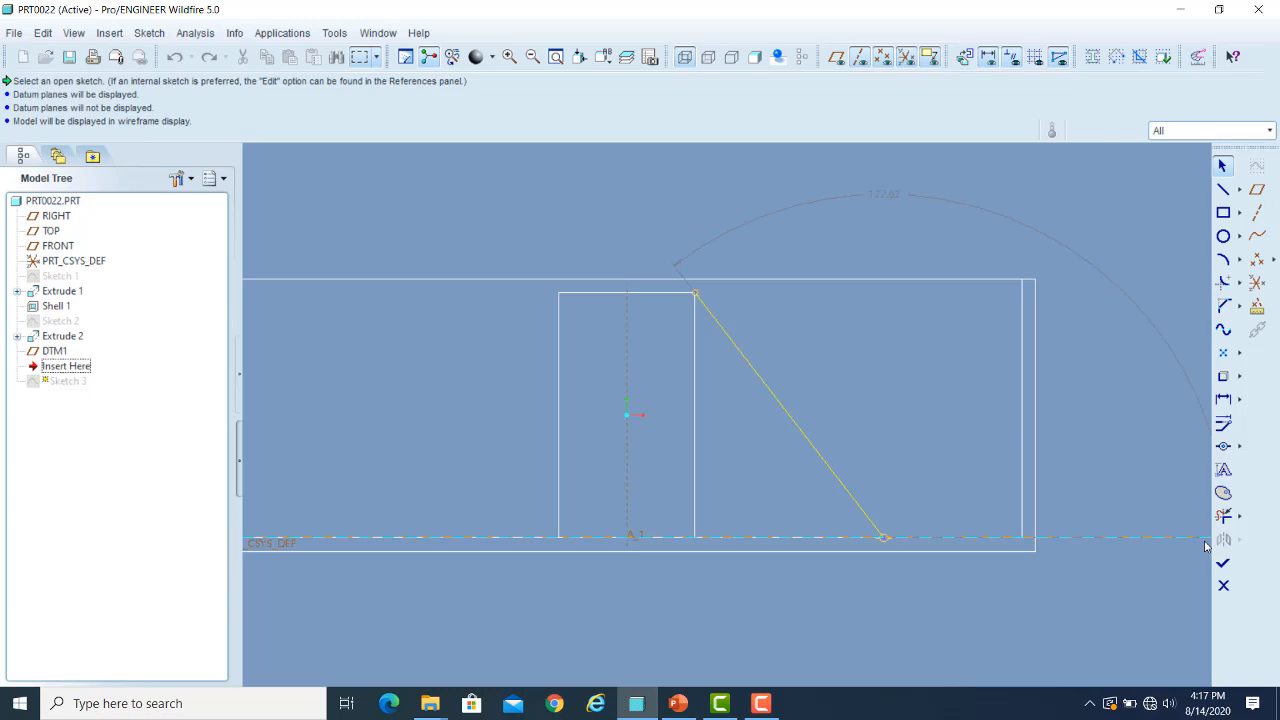
drag(809, 398, 732, 466)
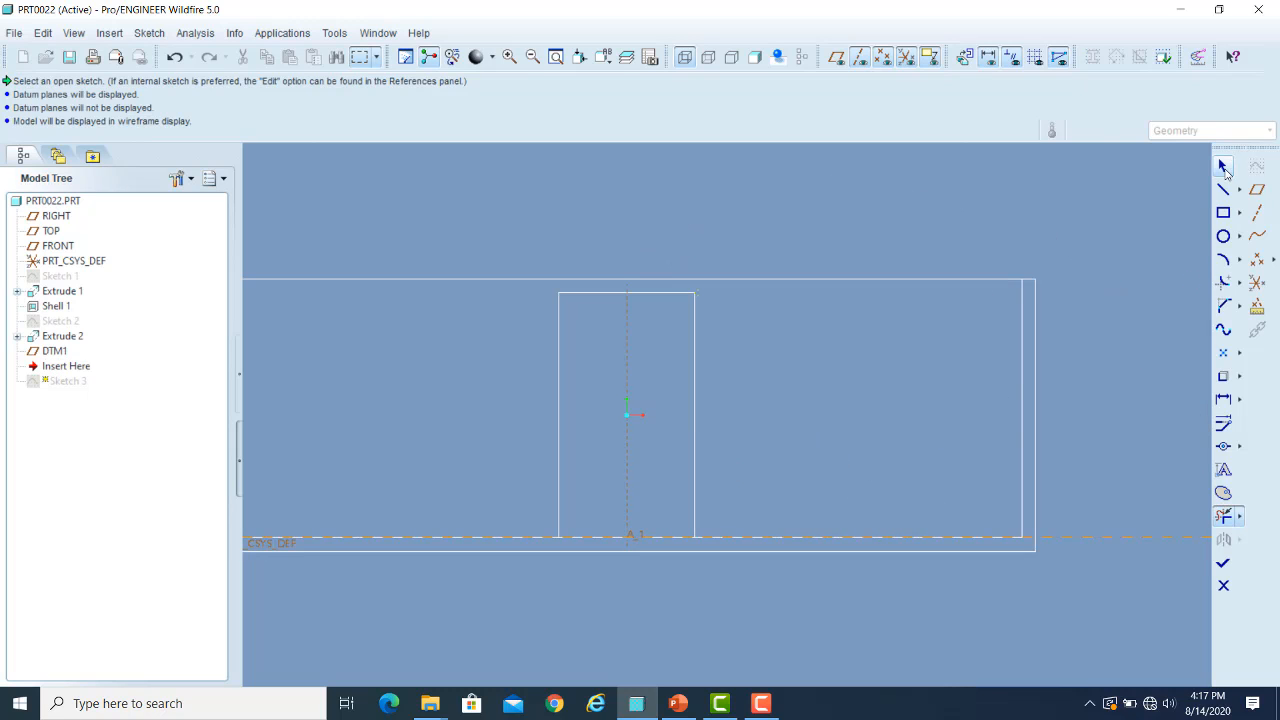
- Sketch an S-shaped five-point spline from about 66 up the boss's side down to the box floor, about 53 from the boss
click(1223, 331)
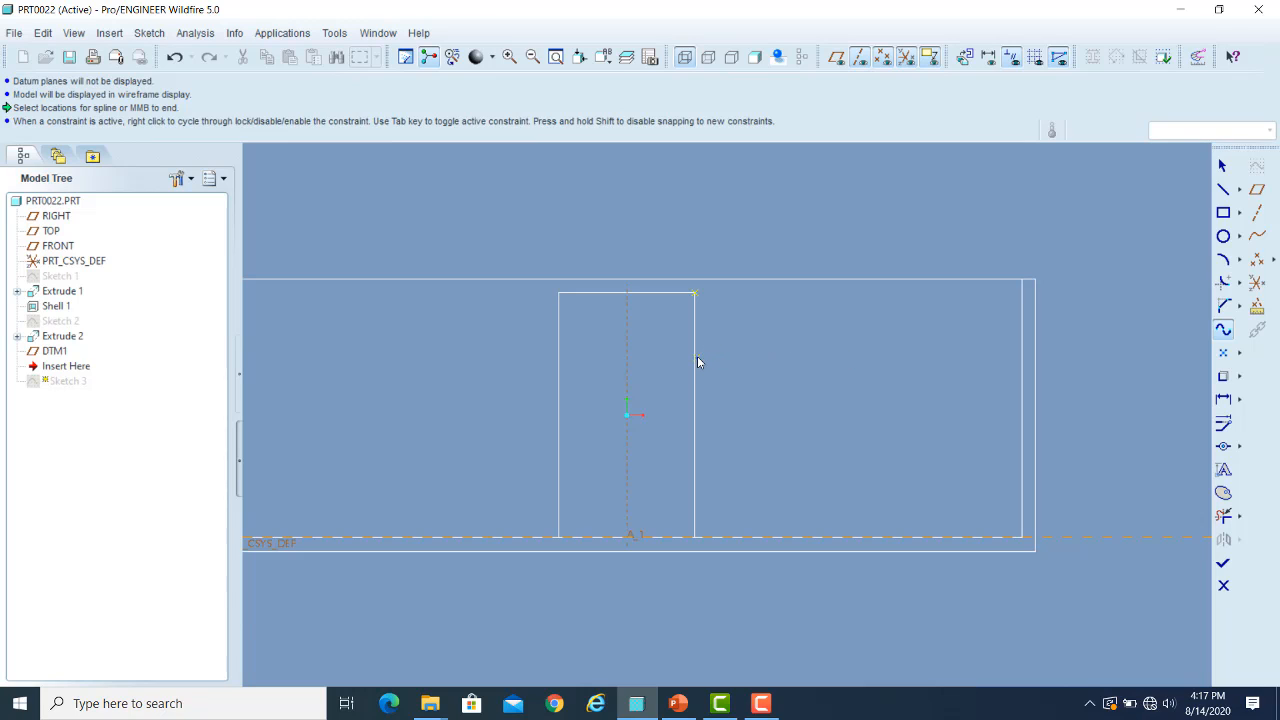
click(741, 397)
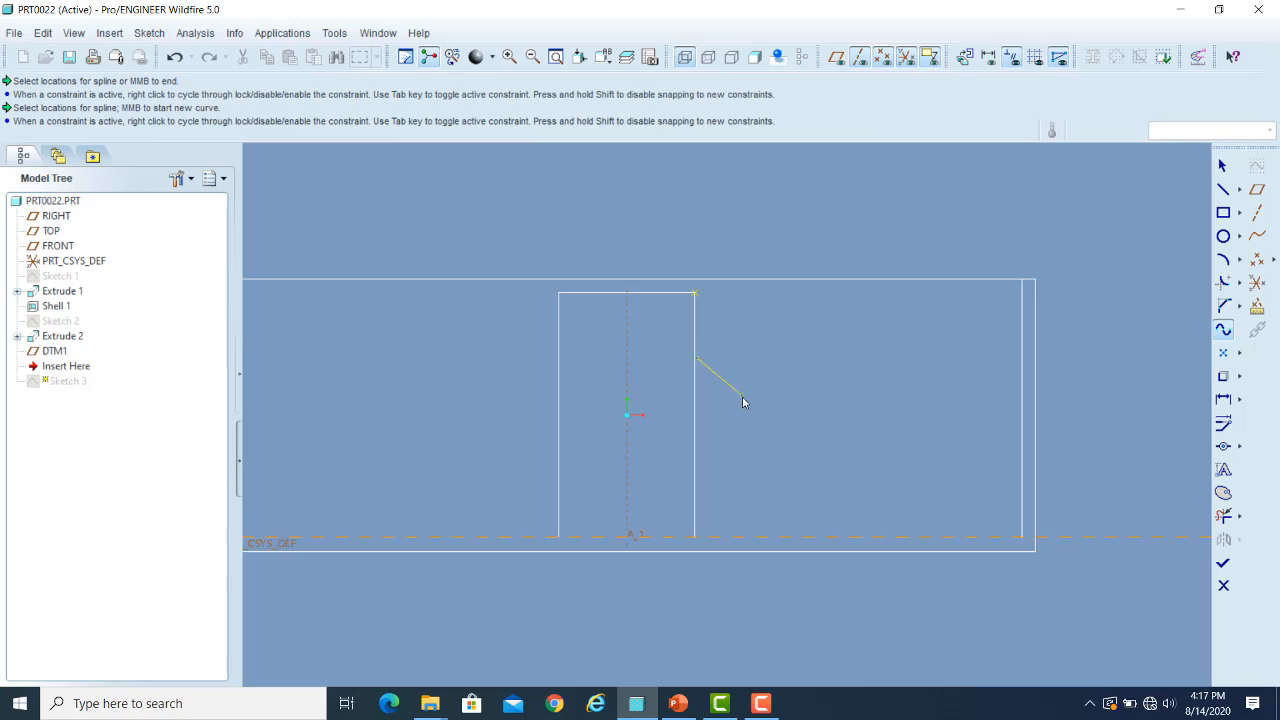
click(756, 461)
click(815, 495)
click(839, 537)
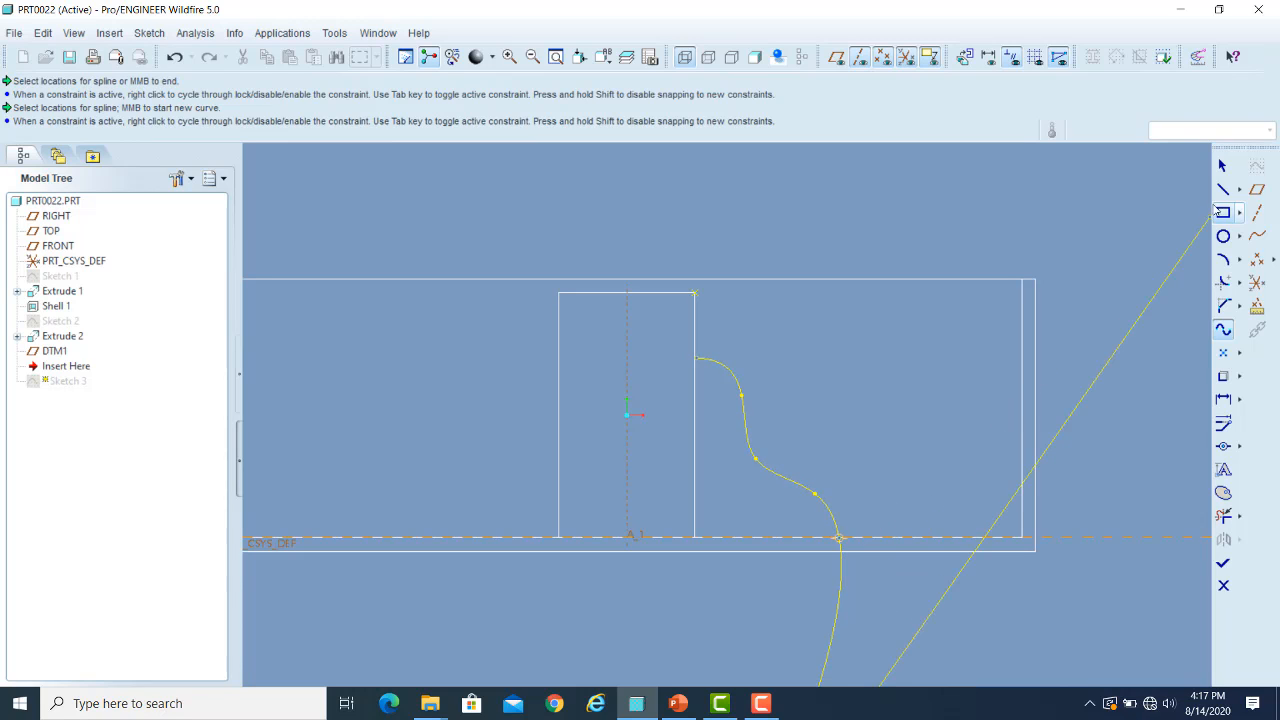
click(1222, 165)
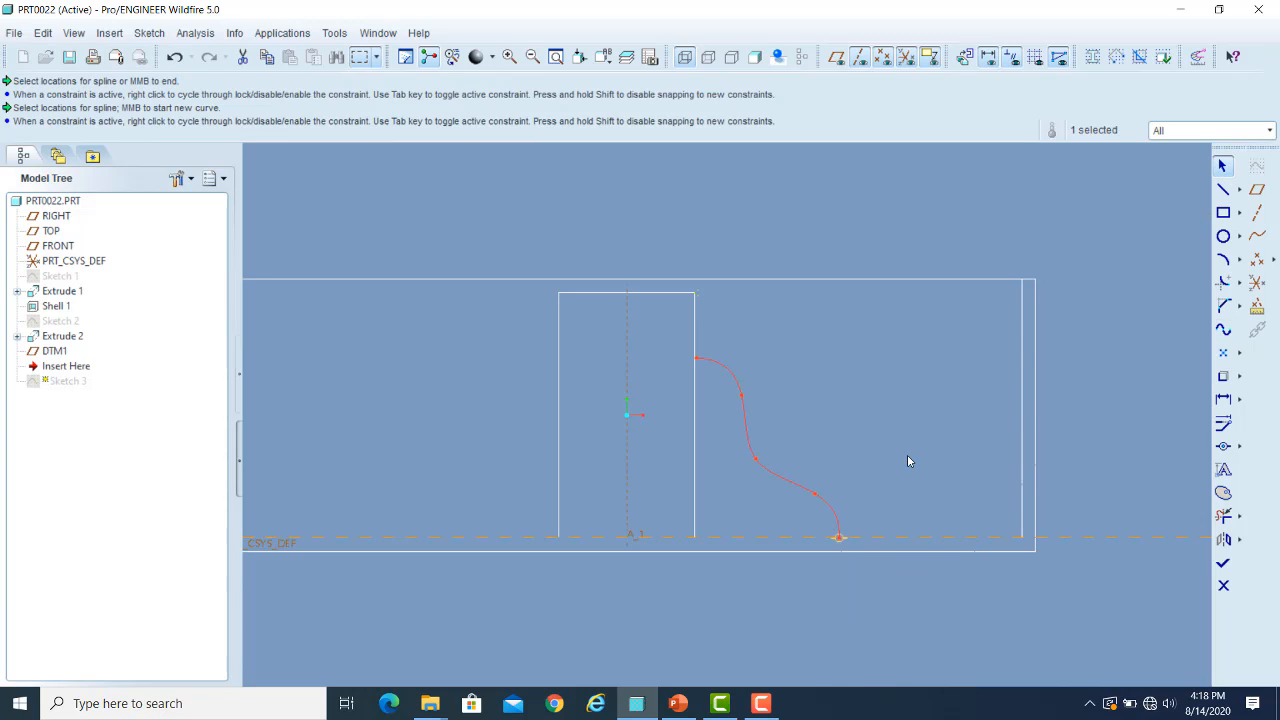
- Check both spline ends and align the upper endpoint with the boss's side edge using a coincident constraint
scroll(836, 560, up, 5)
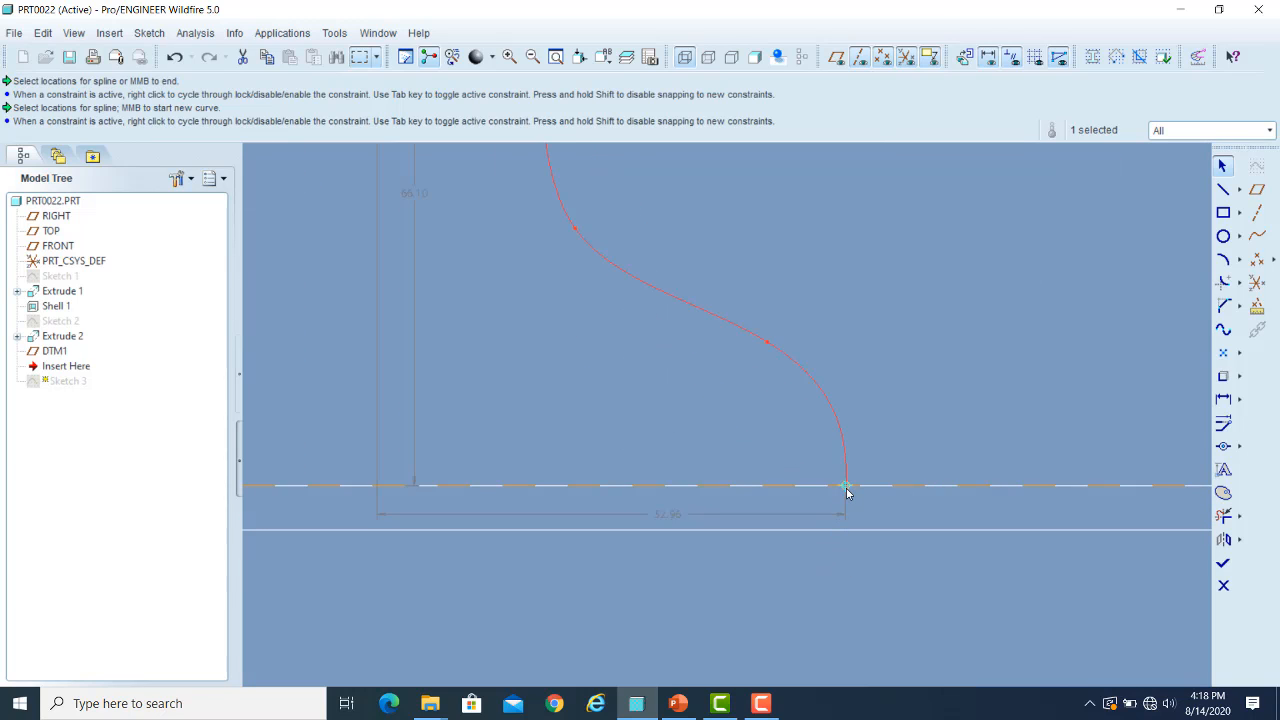
scroll(847, 490, down, 5)
scroll(705, 320, up, 2)
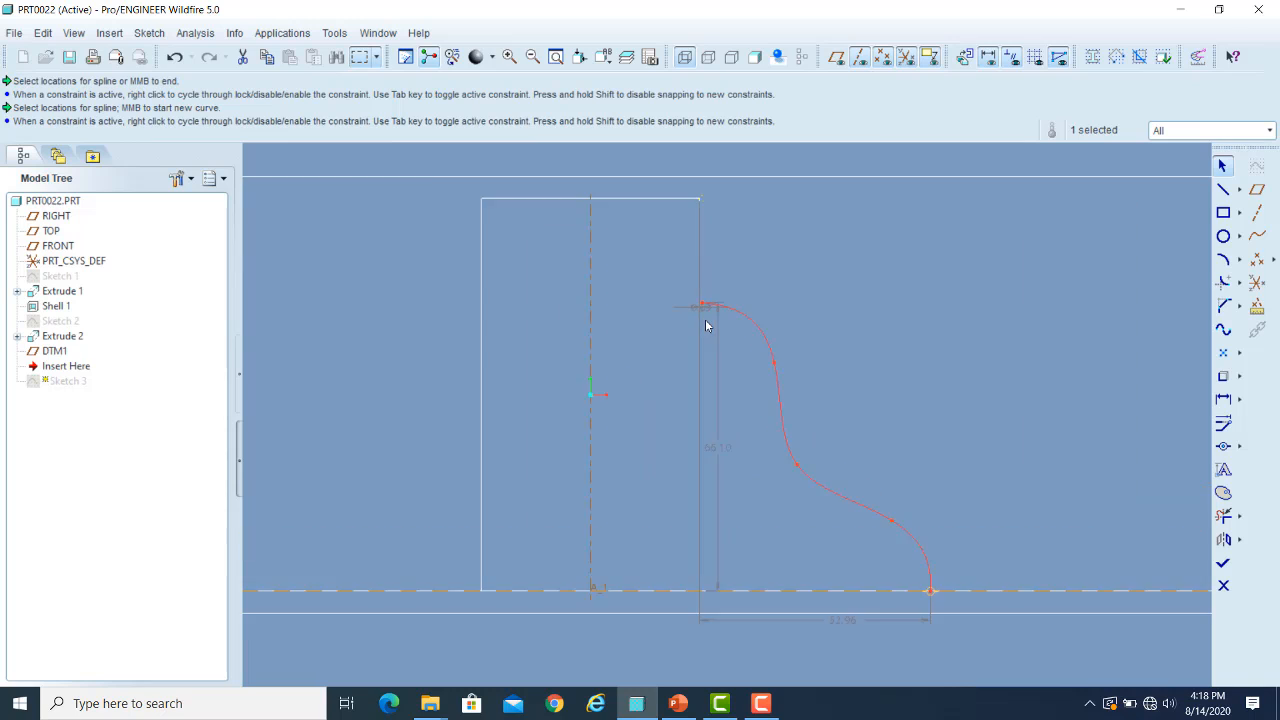
scroll(705, 322, up, 3)
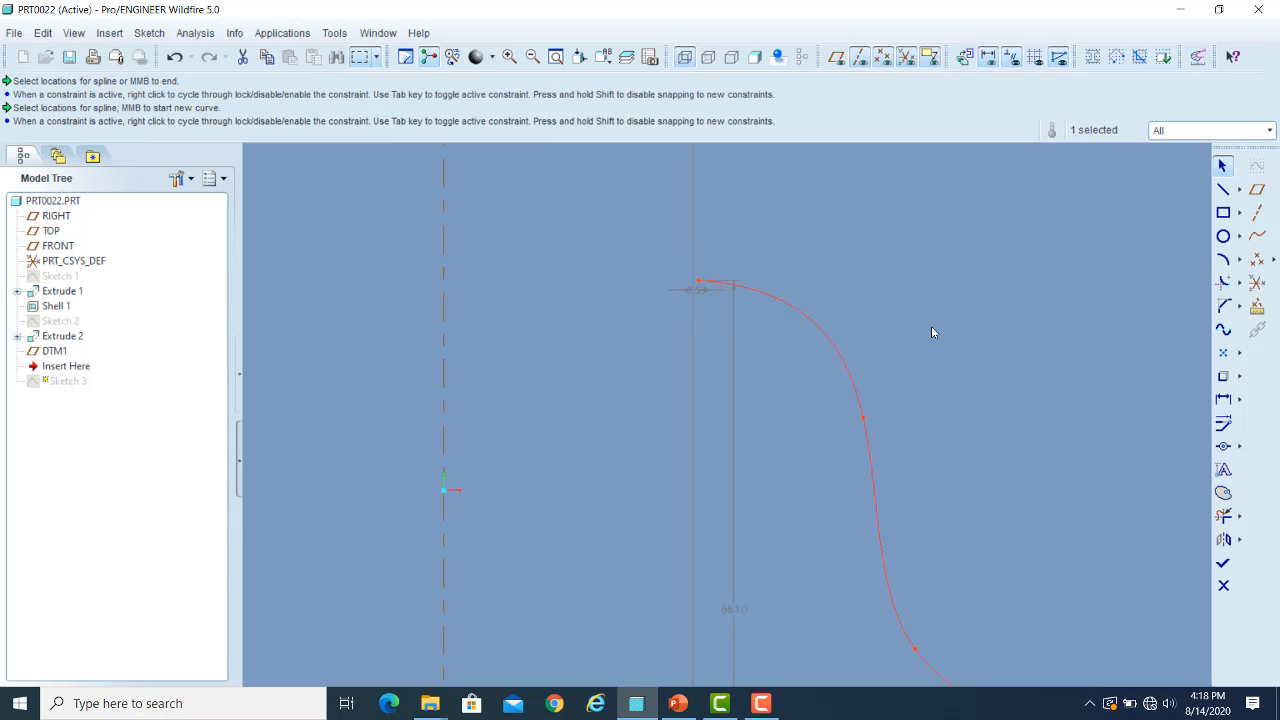
scroll(929, 330, down, 4)
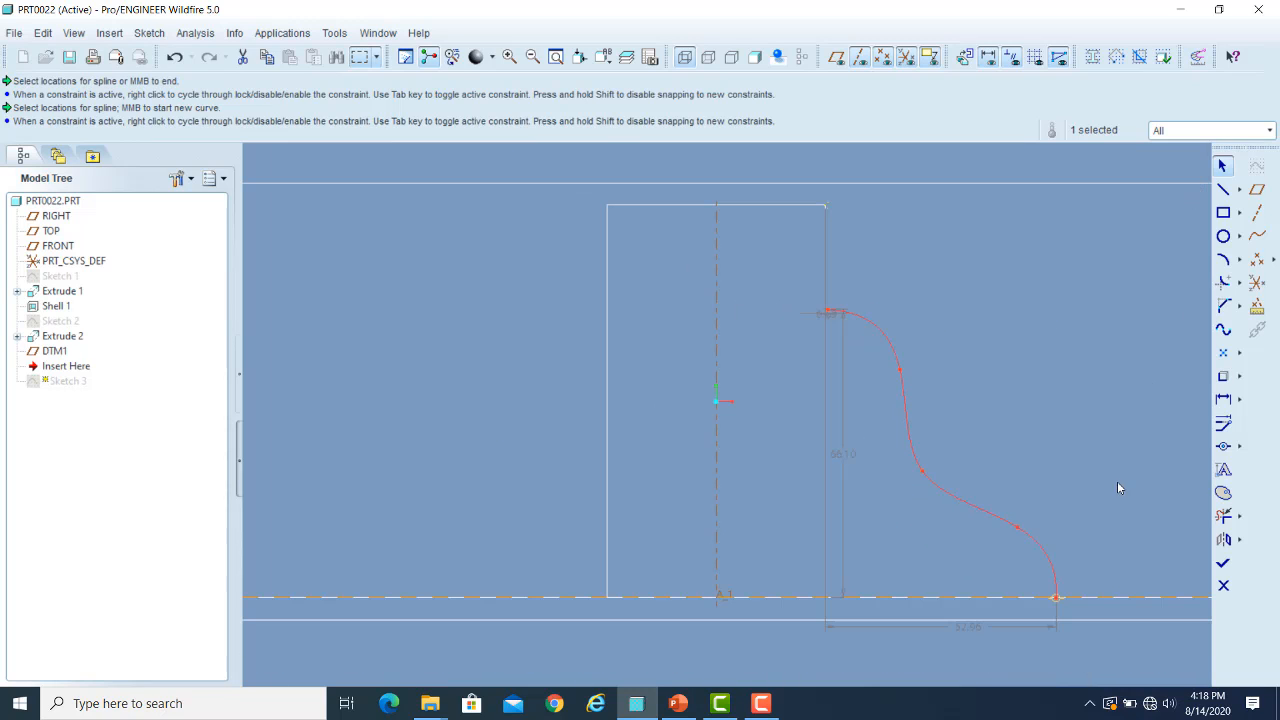
click(1226, 447)
scroll(829, 342, up, 3)
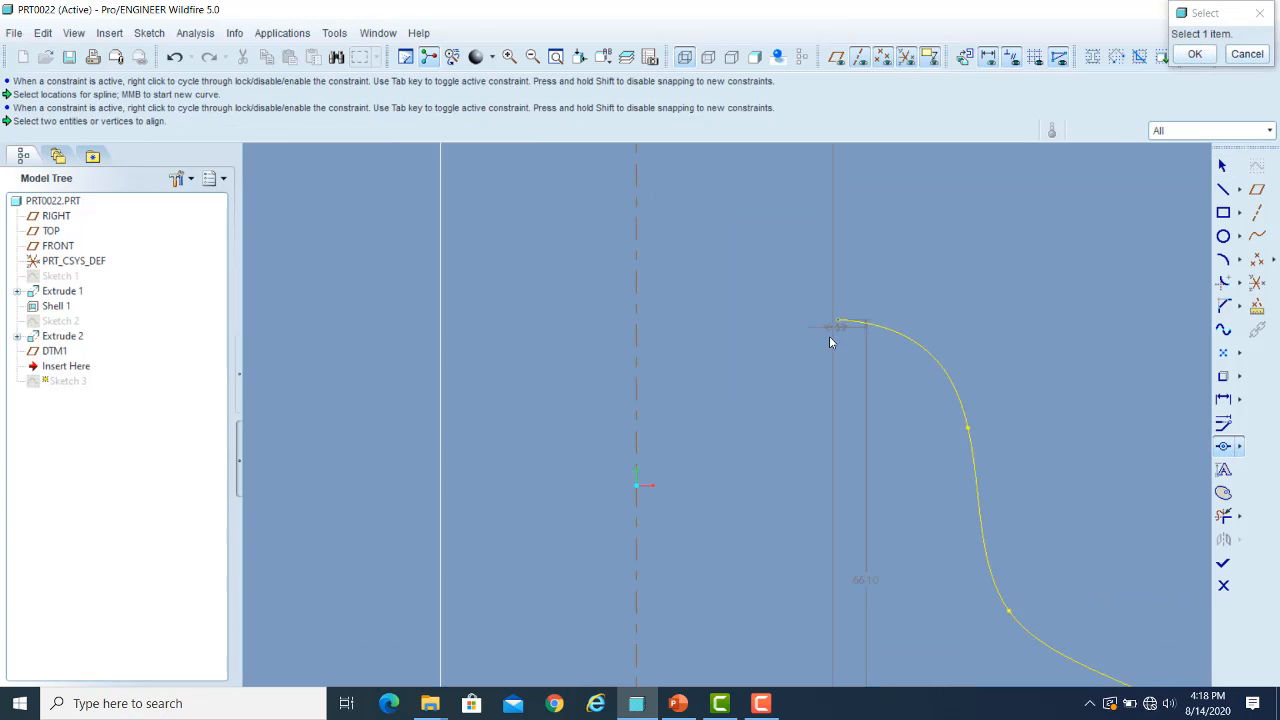
scroll(829, 342, up, 3)
click(847, 316)
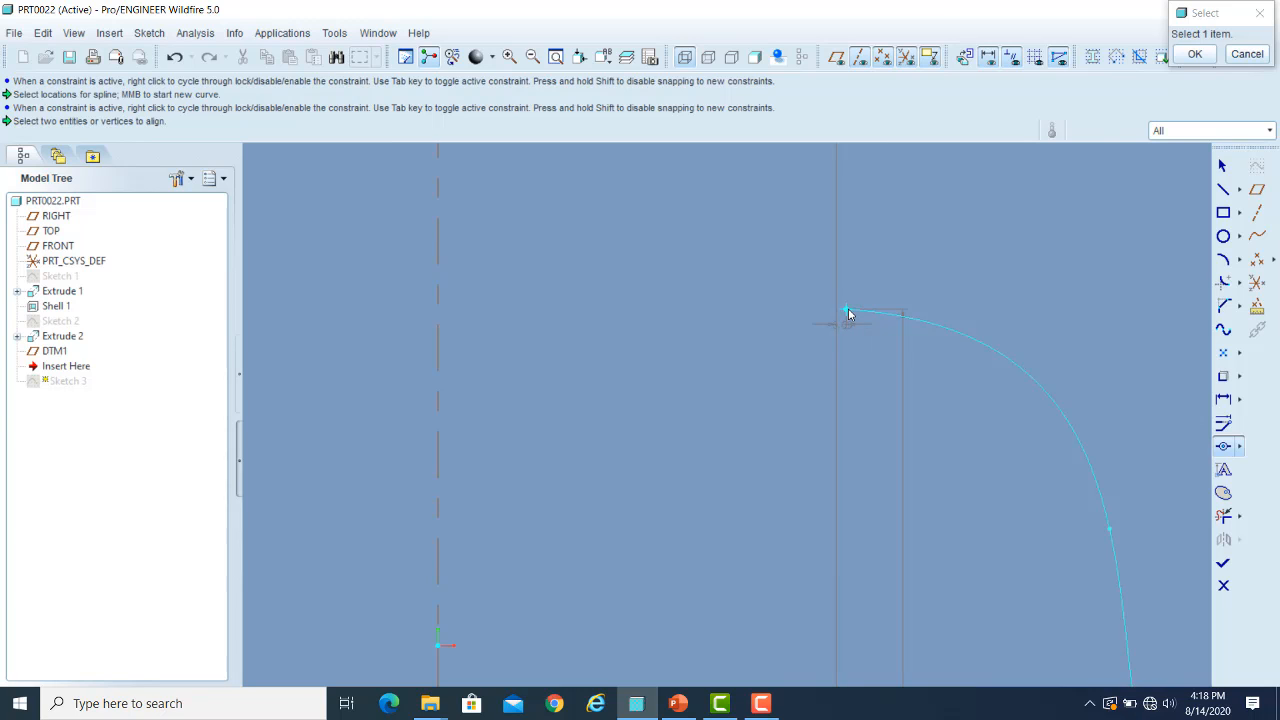
click(847, 310)
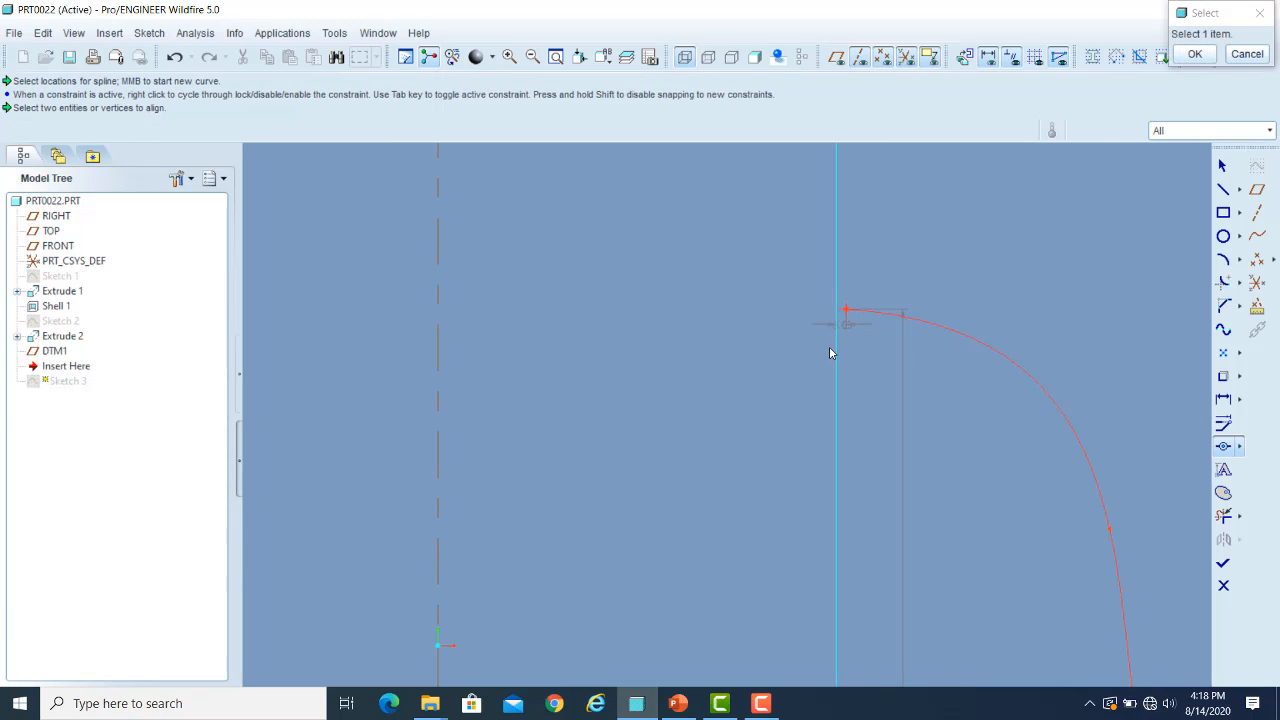
click(836, 341)
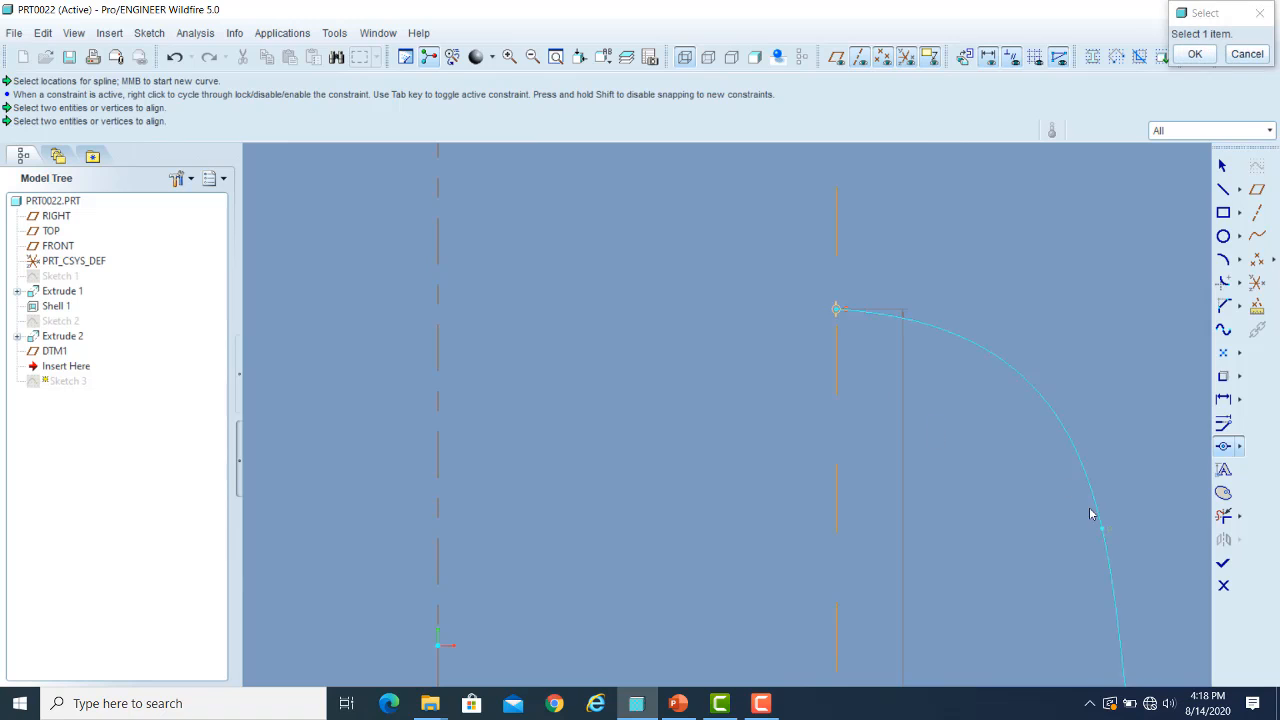
scroll(689, 393, down, 5)
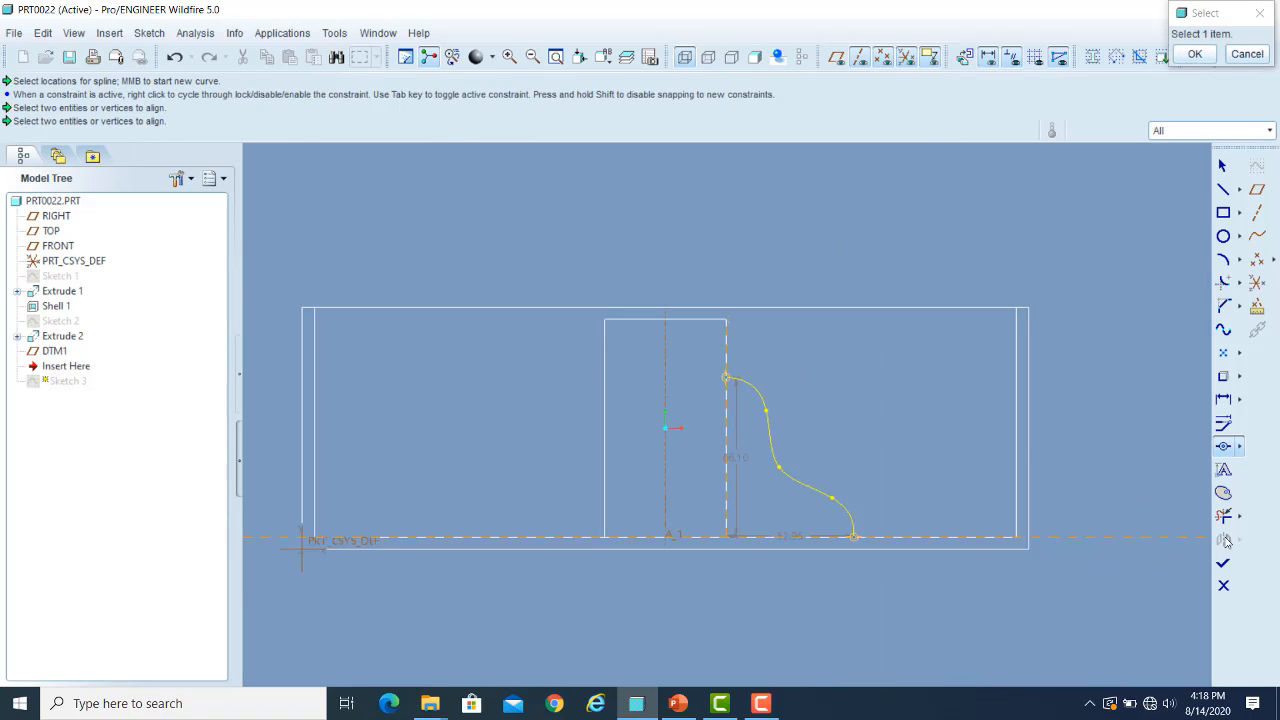
click(1194, 55)
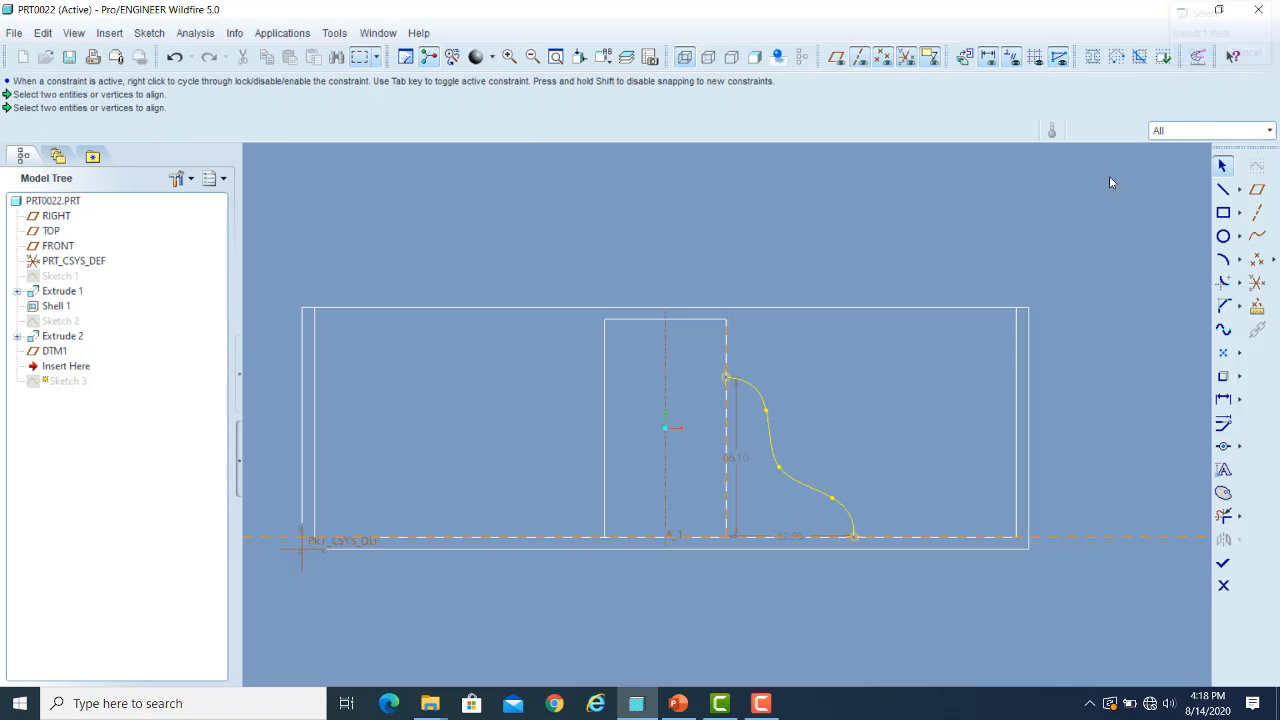
- Finish the sketch and inspect the reshaped rib in a shaded 3D view
click(1222, 563)
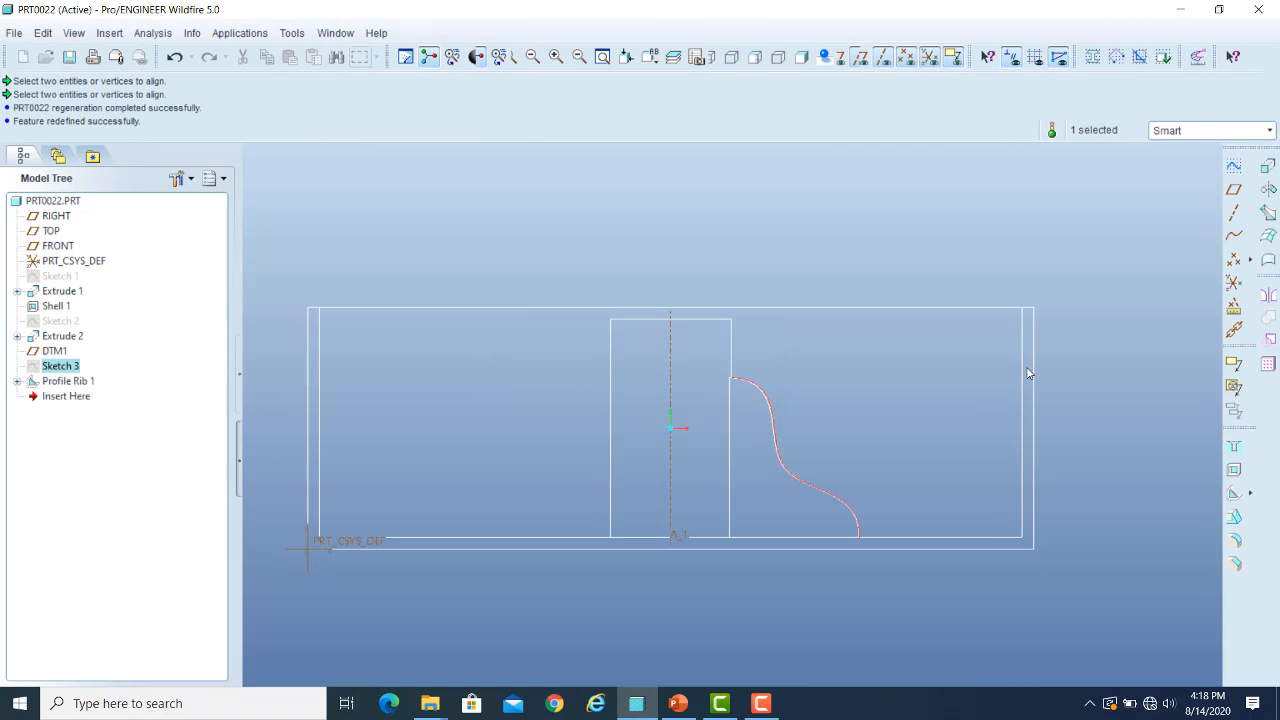
key(ctrl+d)
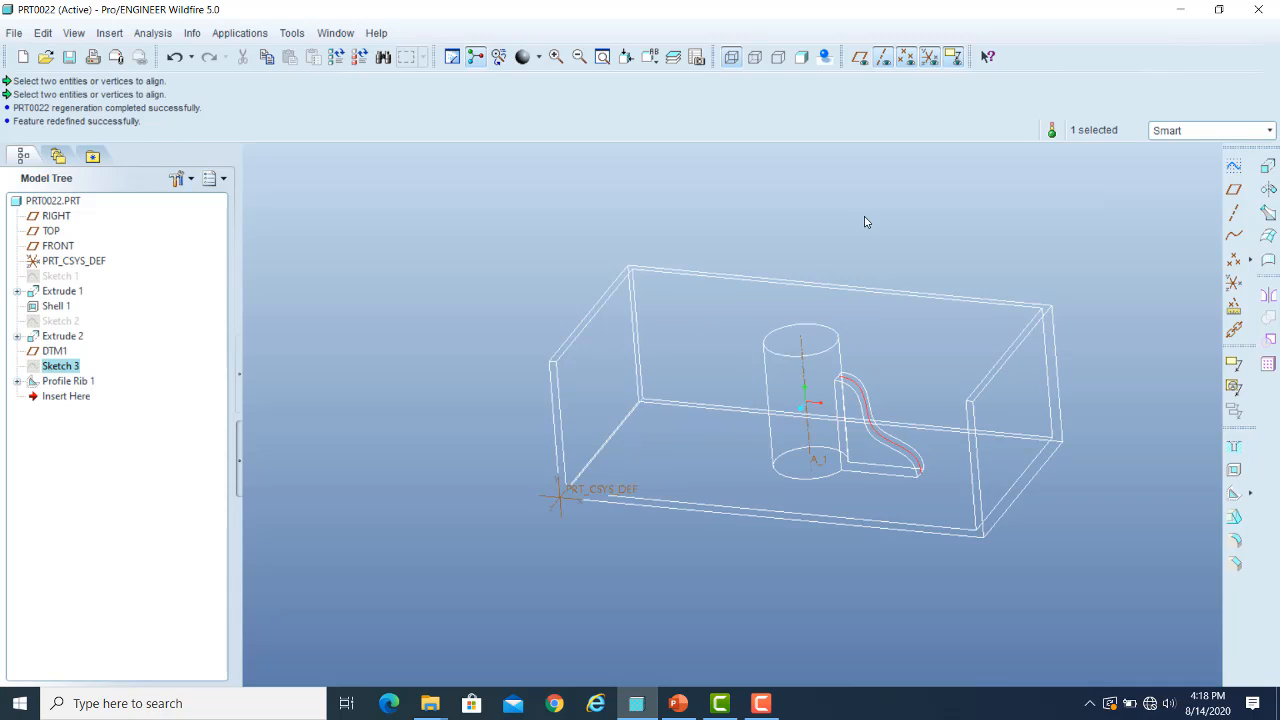
click(801, 57)
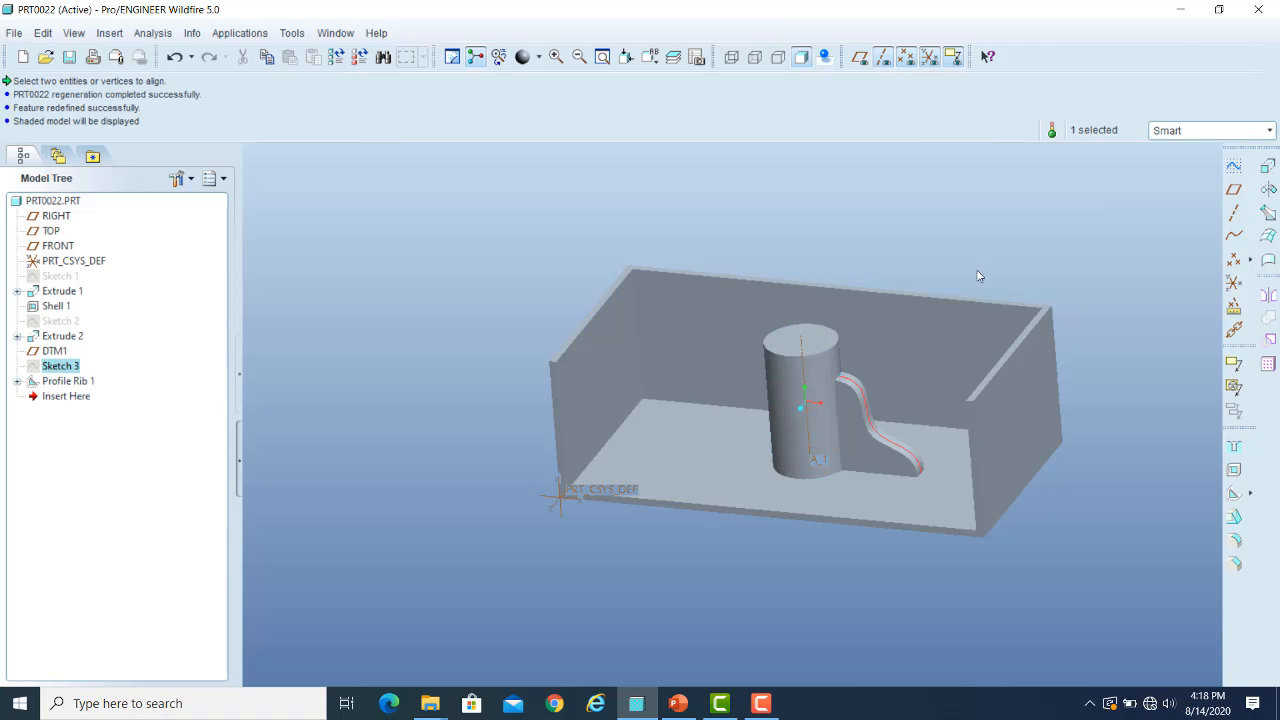
middle_drag(979, 276, 973, 299)
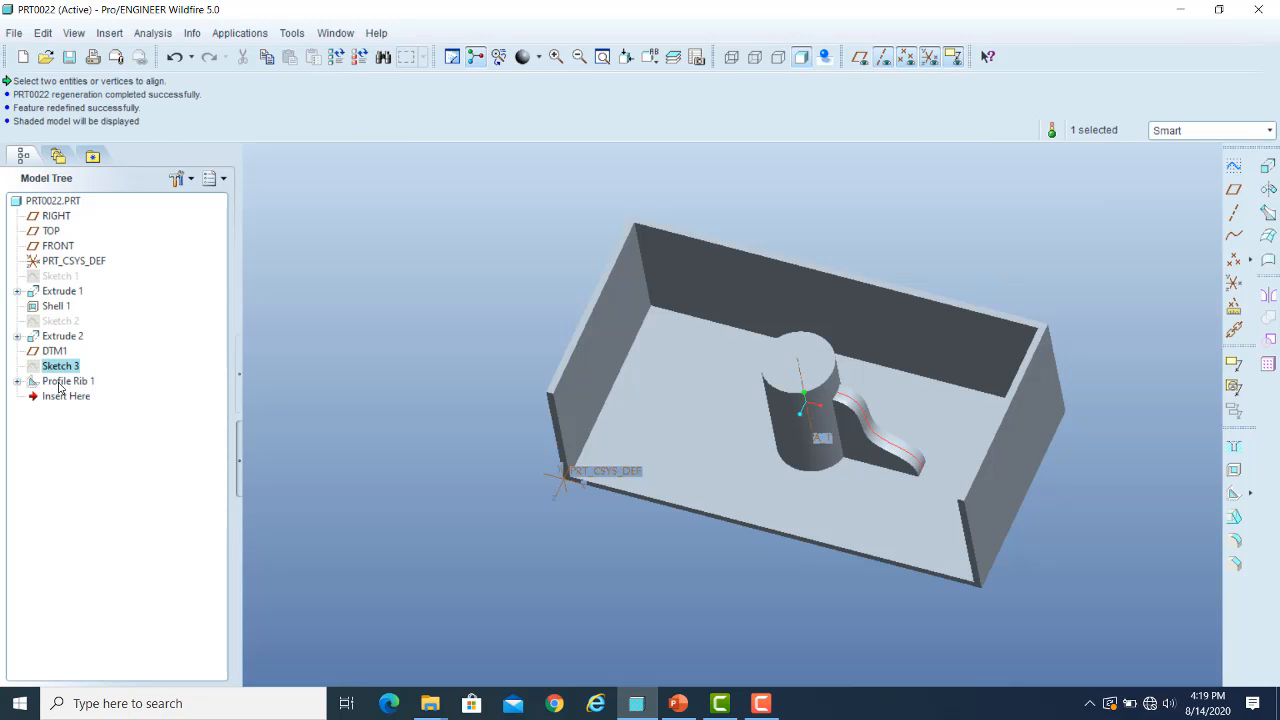
- Pattern Profile Rib 1 around the boss's axis with 4 members at 90° spacing, accepting the regeneration result
click(58, 385)
right_click(59, 385)
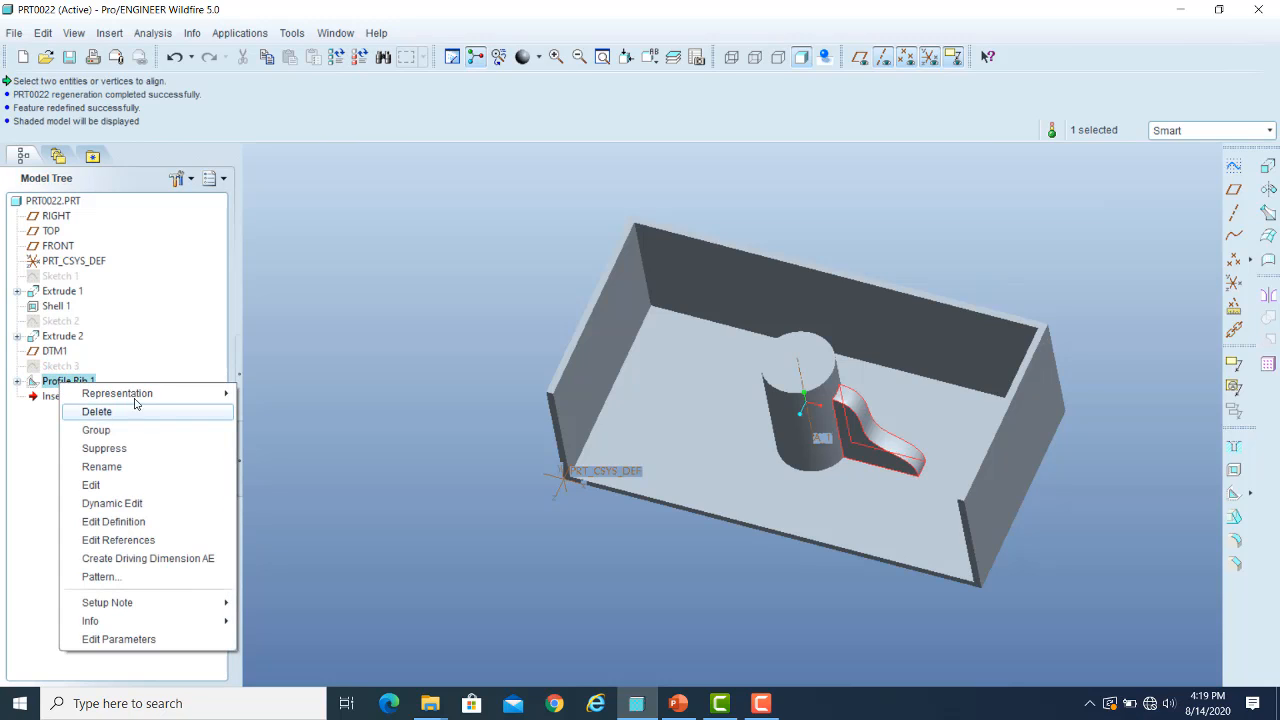
click(99, 577)
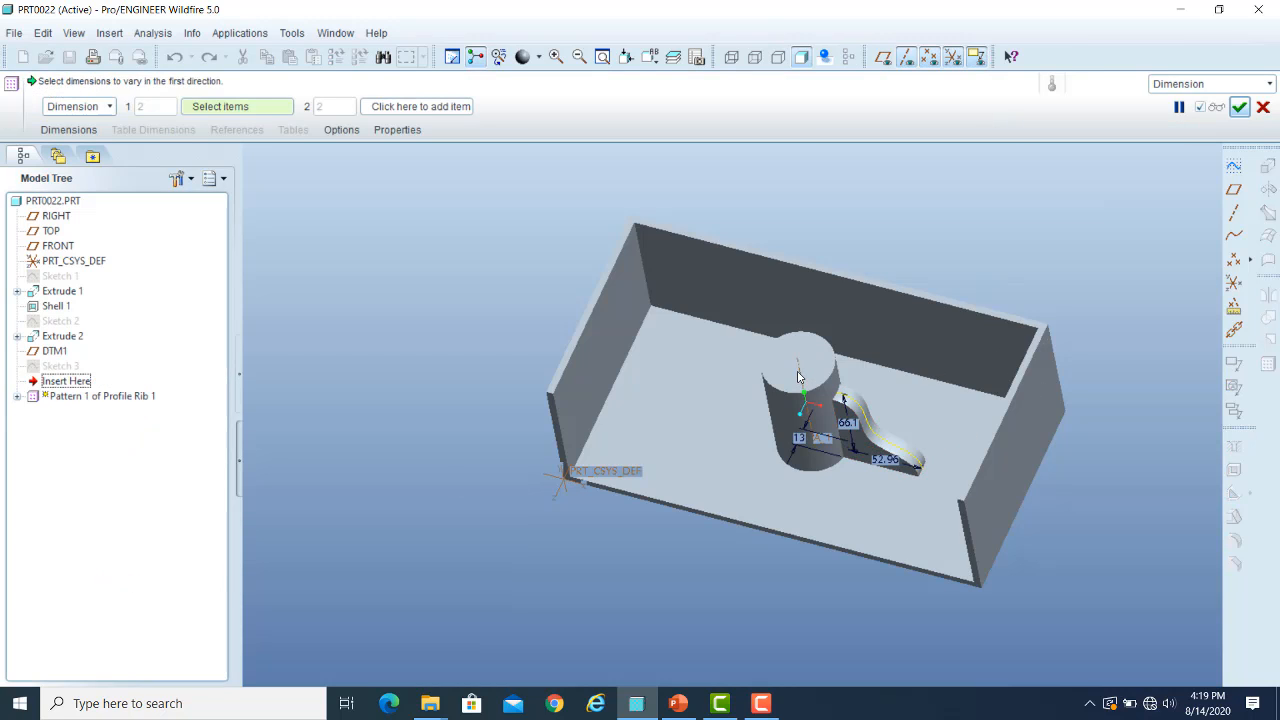
click(100, 107)
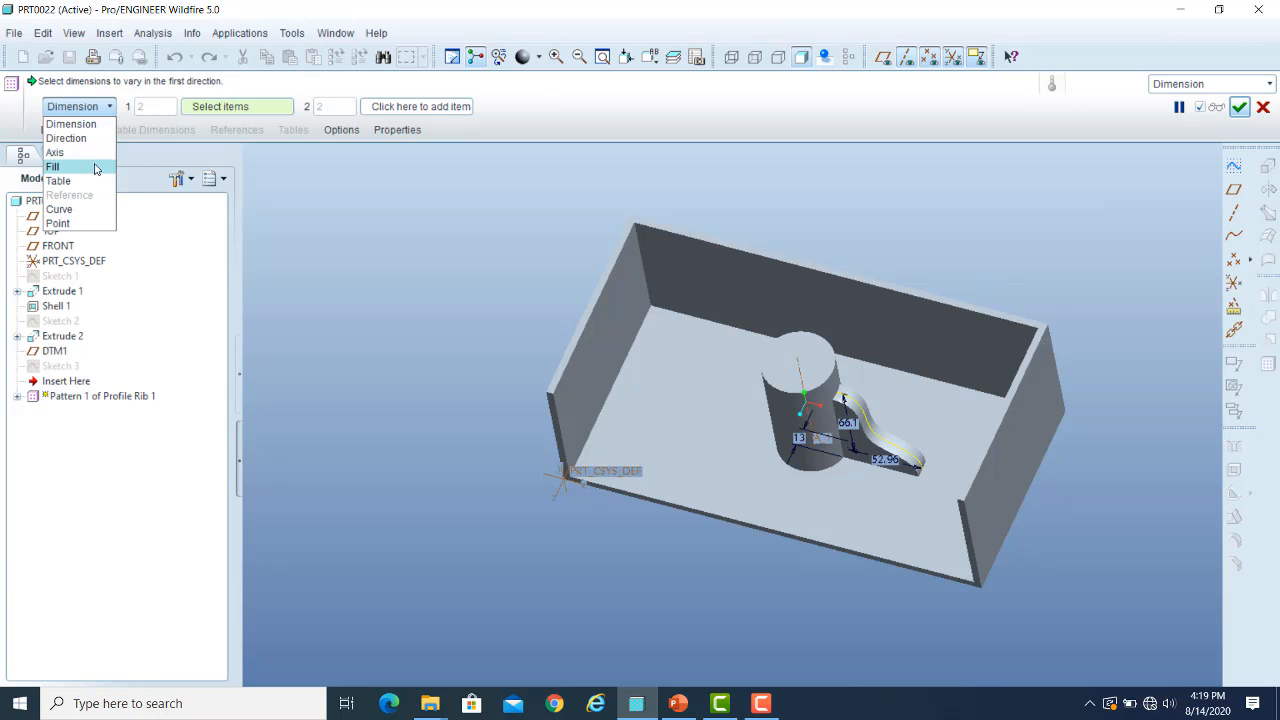
click(90, 152)
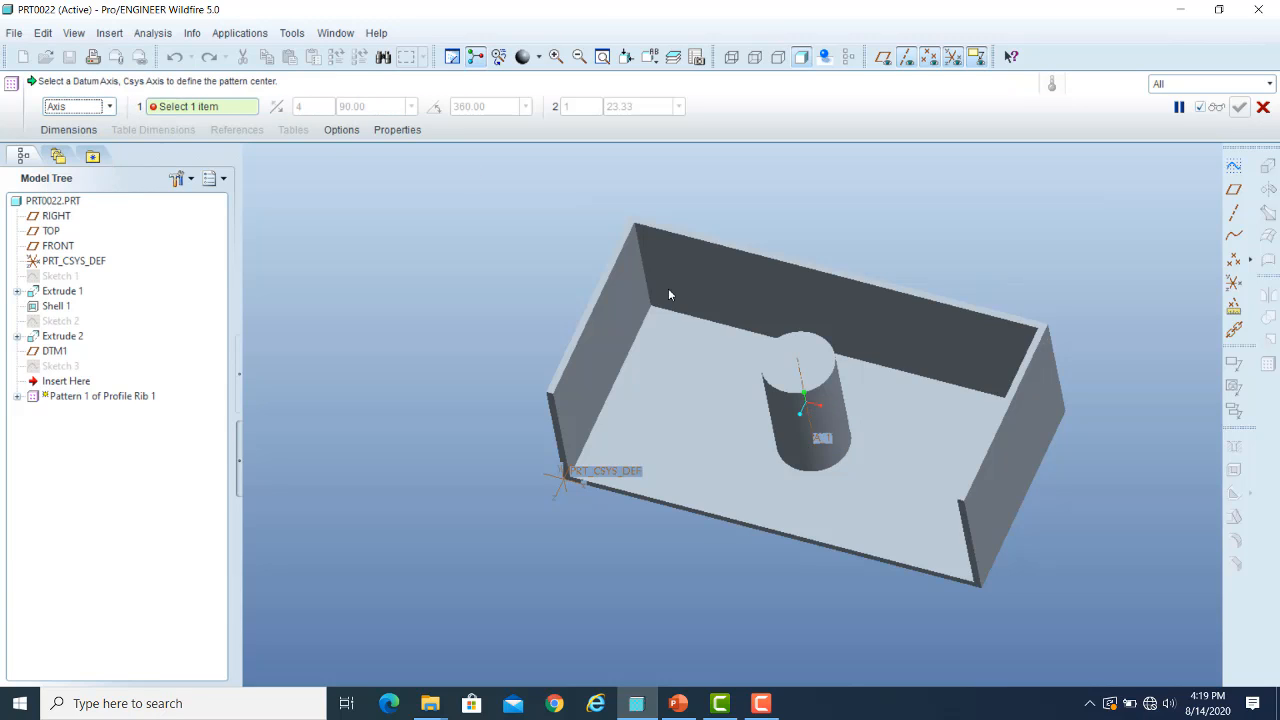
click(800, 368)
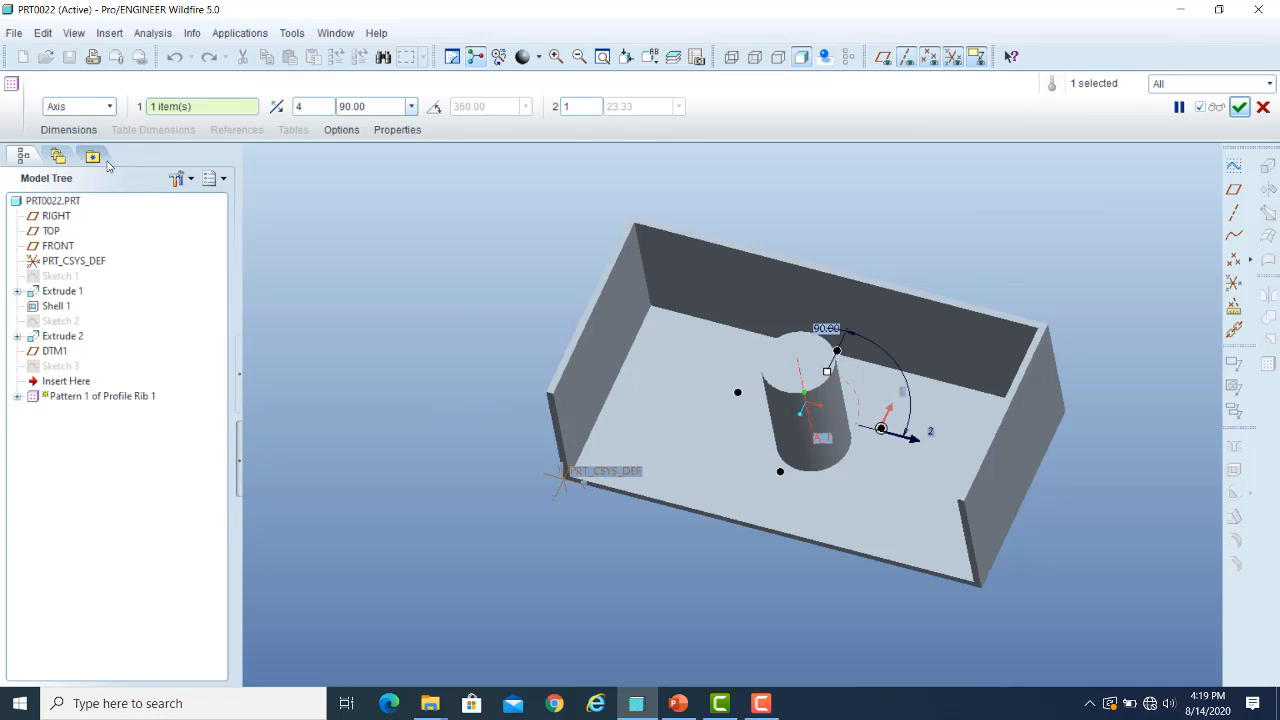
click(1240, 107)
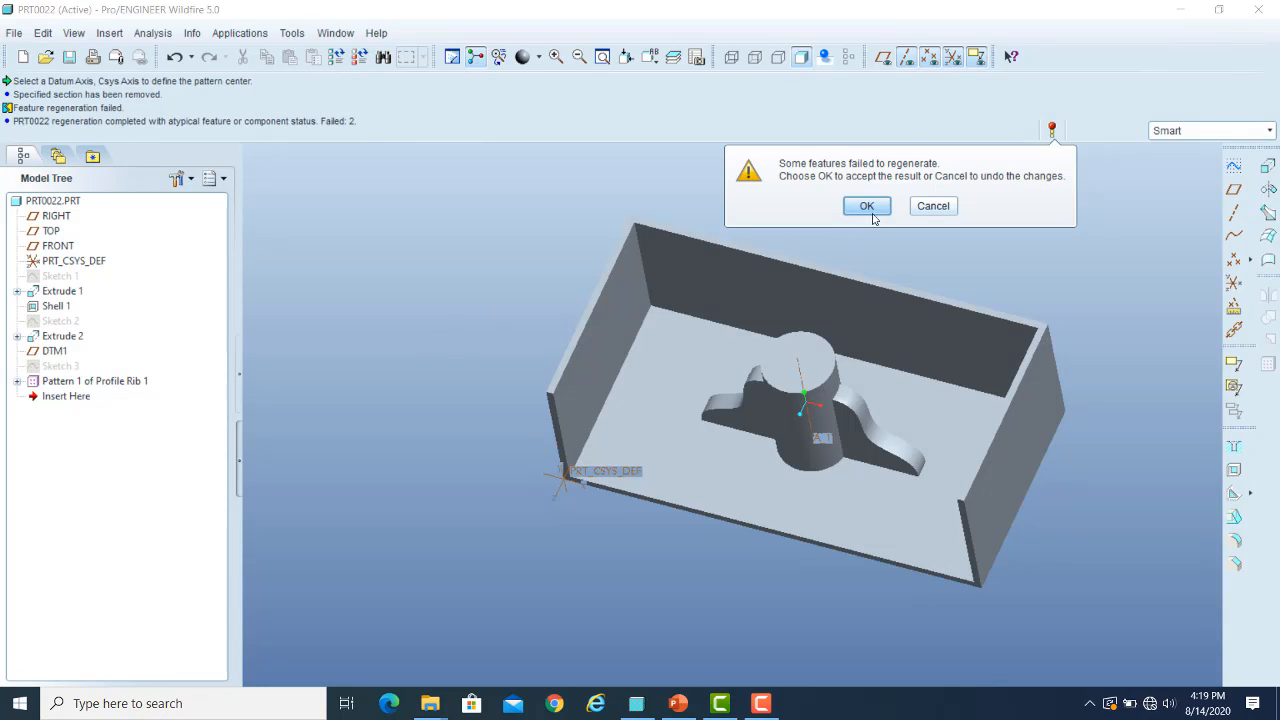
click(867, 207)
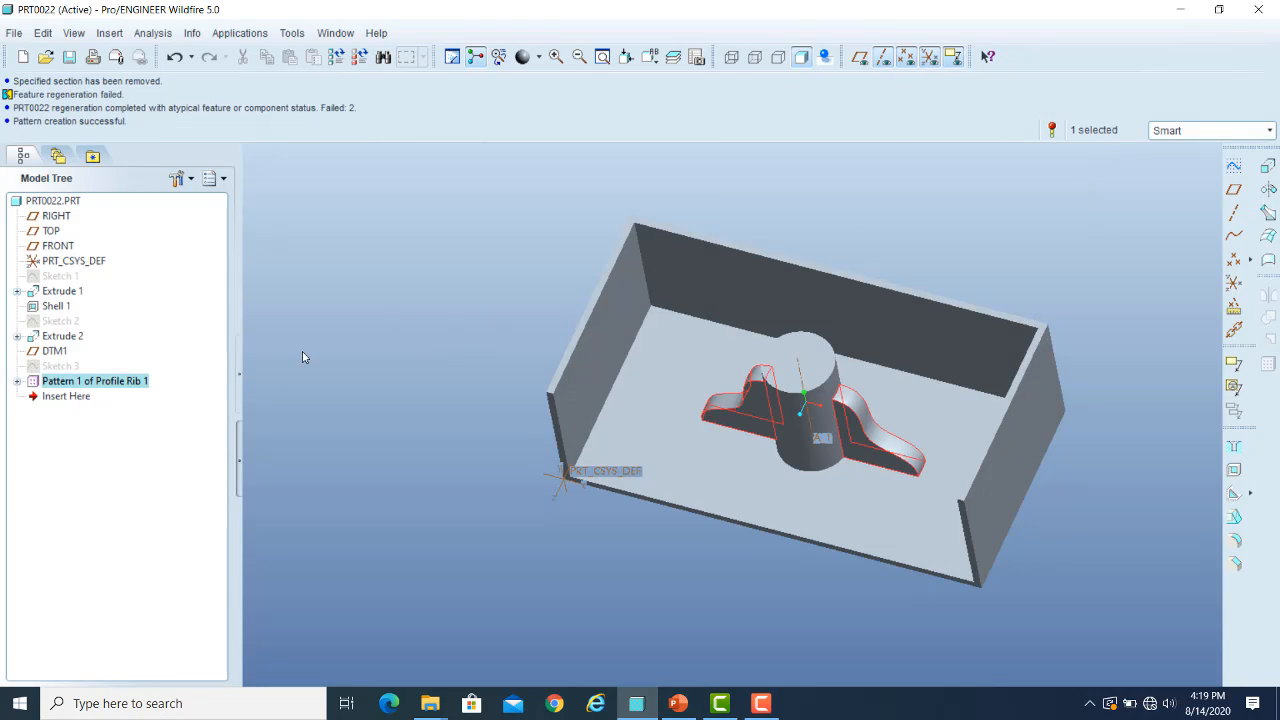
- Redefine Sketch 1 and set the base rectangle's 150 dimension to 200
click(62, 276)
right_click(64, 279)
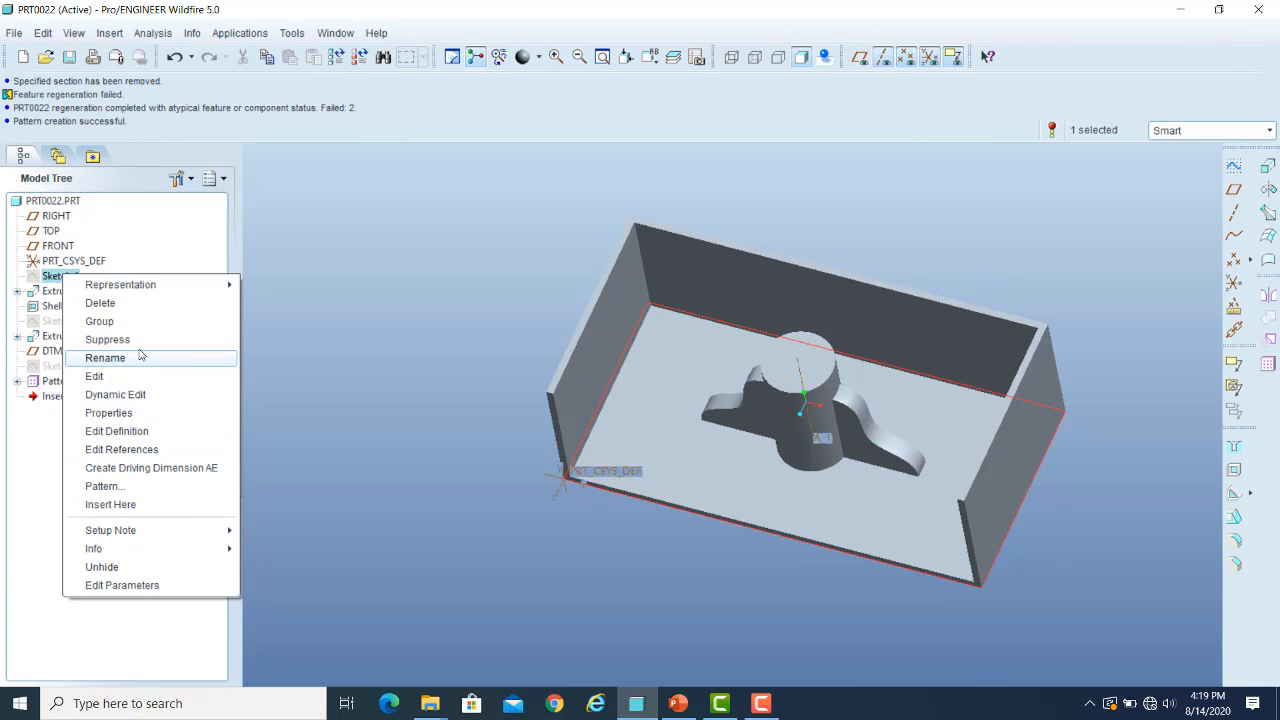
click(125, 431)
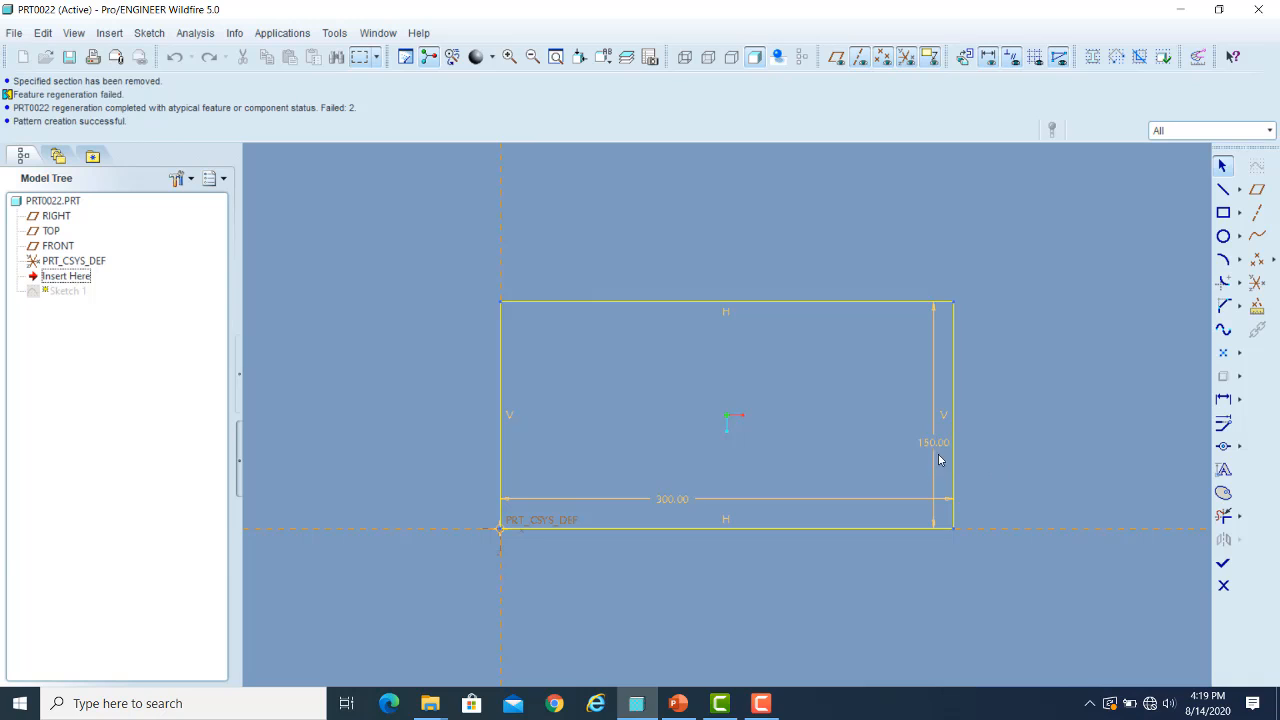
double_click(936, 444)
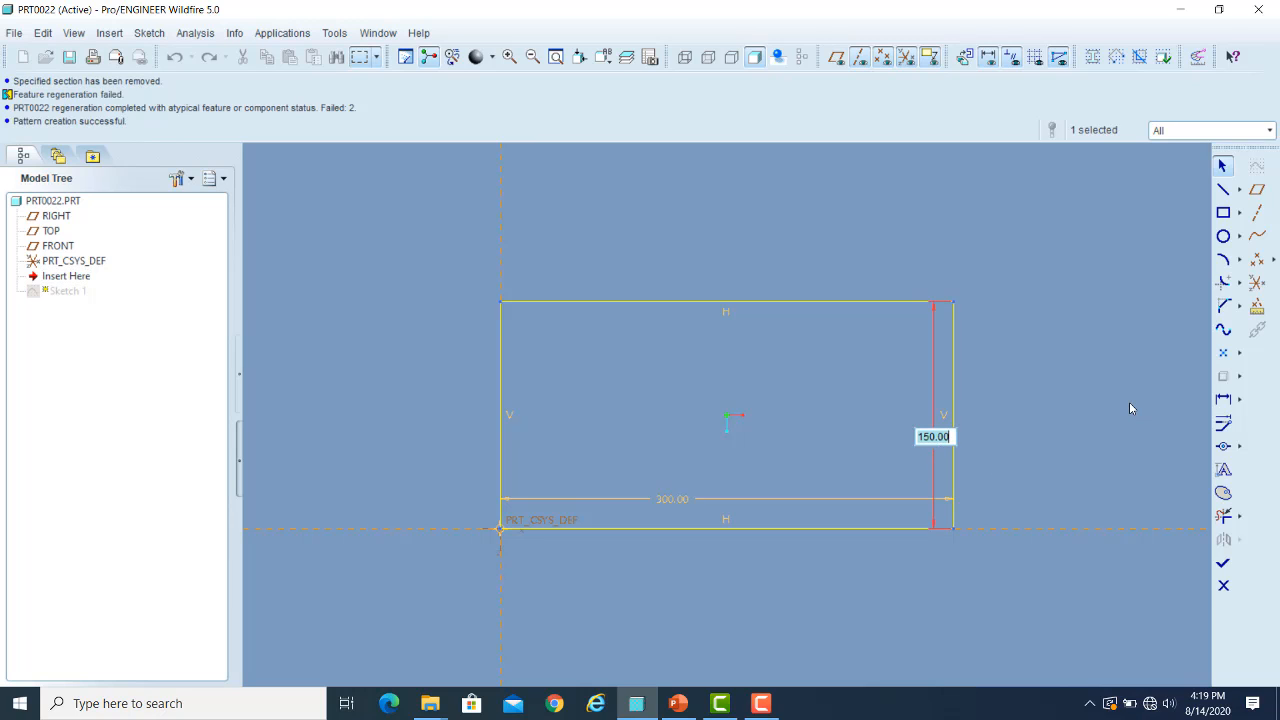
text(200)
key(Return)
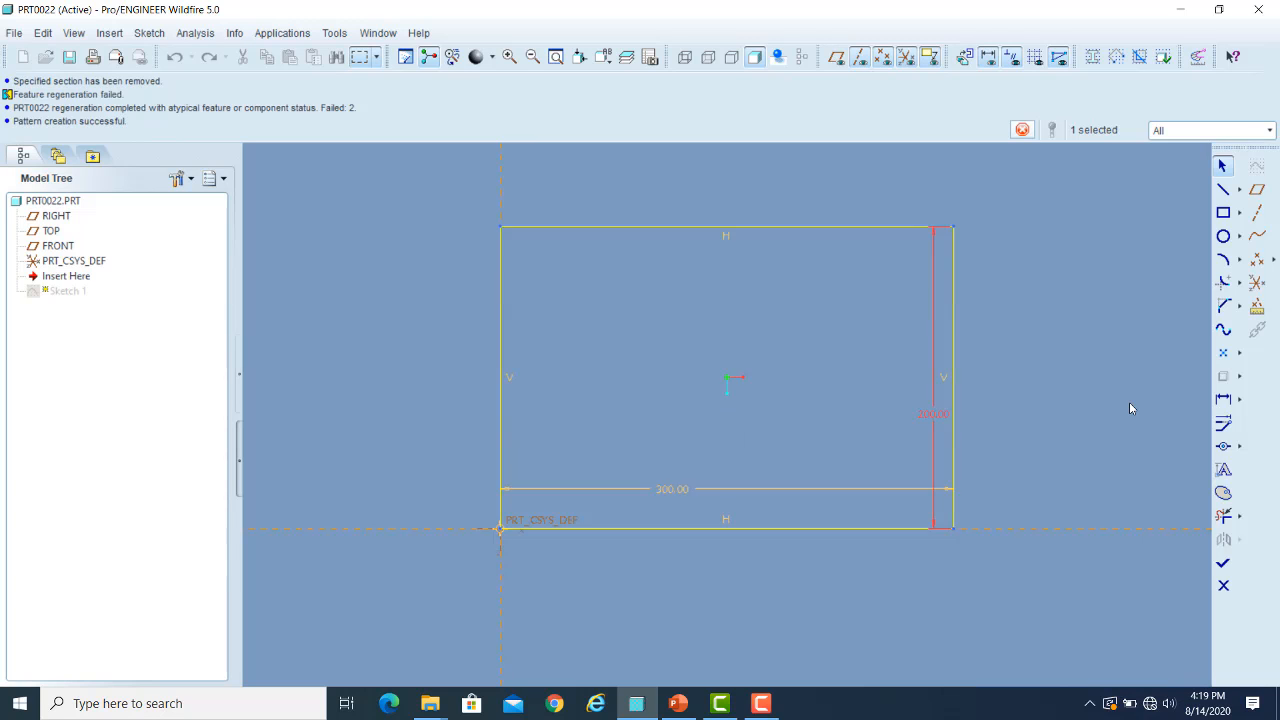
click(1224, 564)
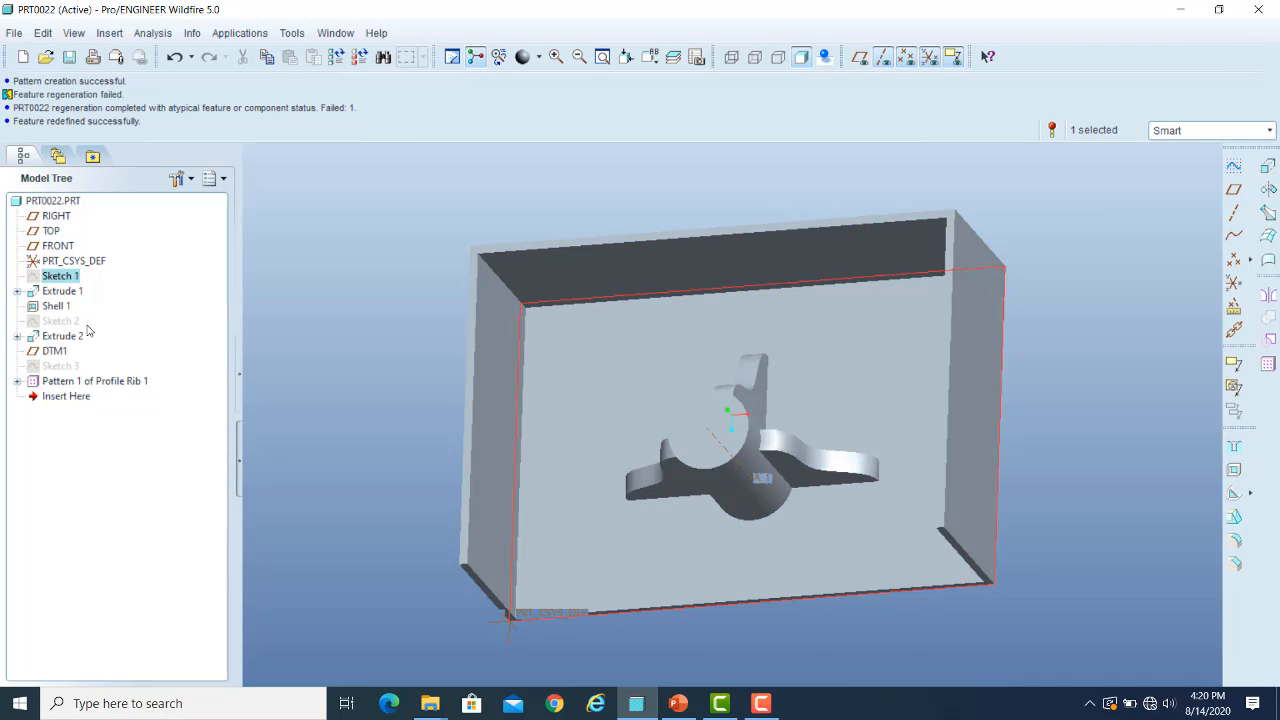
- Redefine Sketch 2, setting the boss circle's centre 100 from the horizontal reference, and inspect the four ribs in 3D
click(59, 321)
right_click(59, 323)
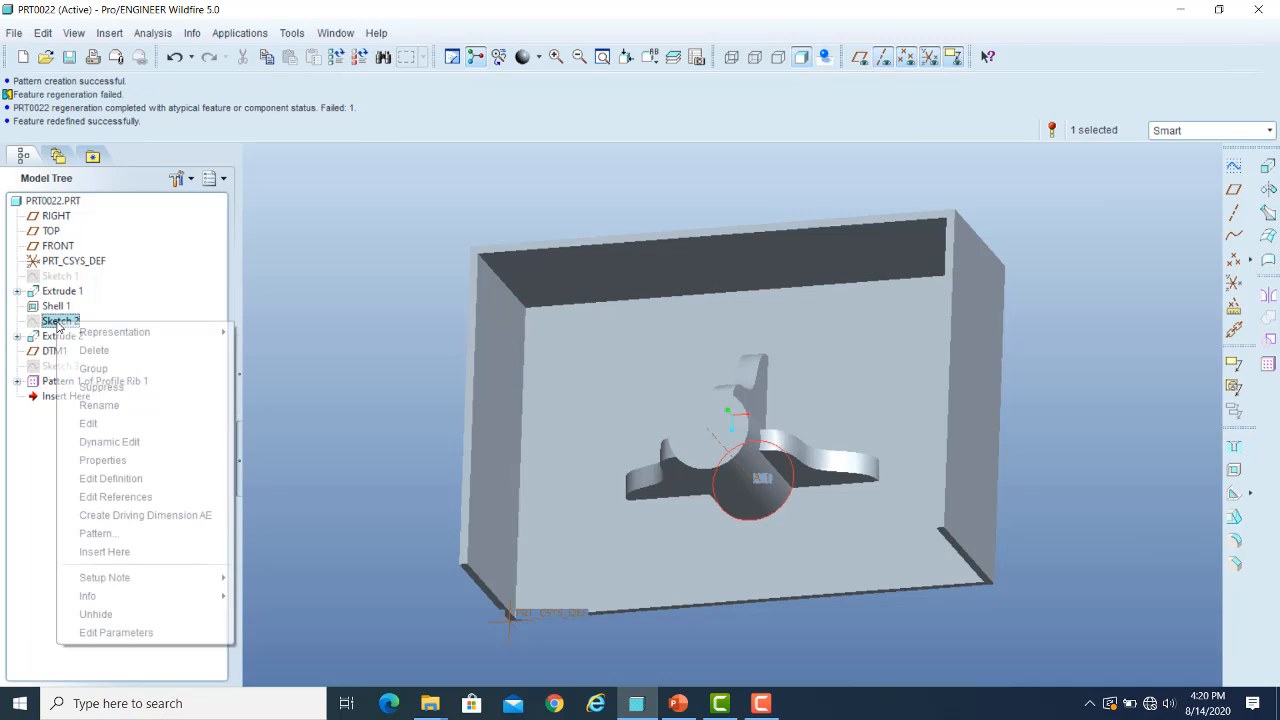
click(128, 480)
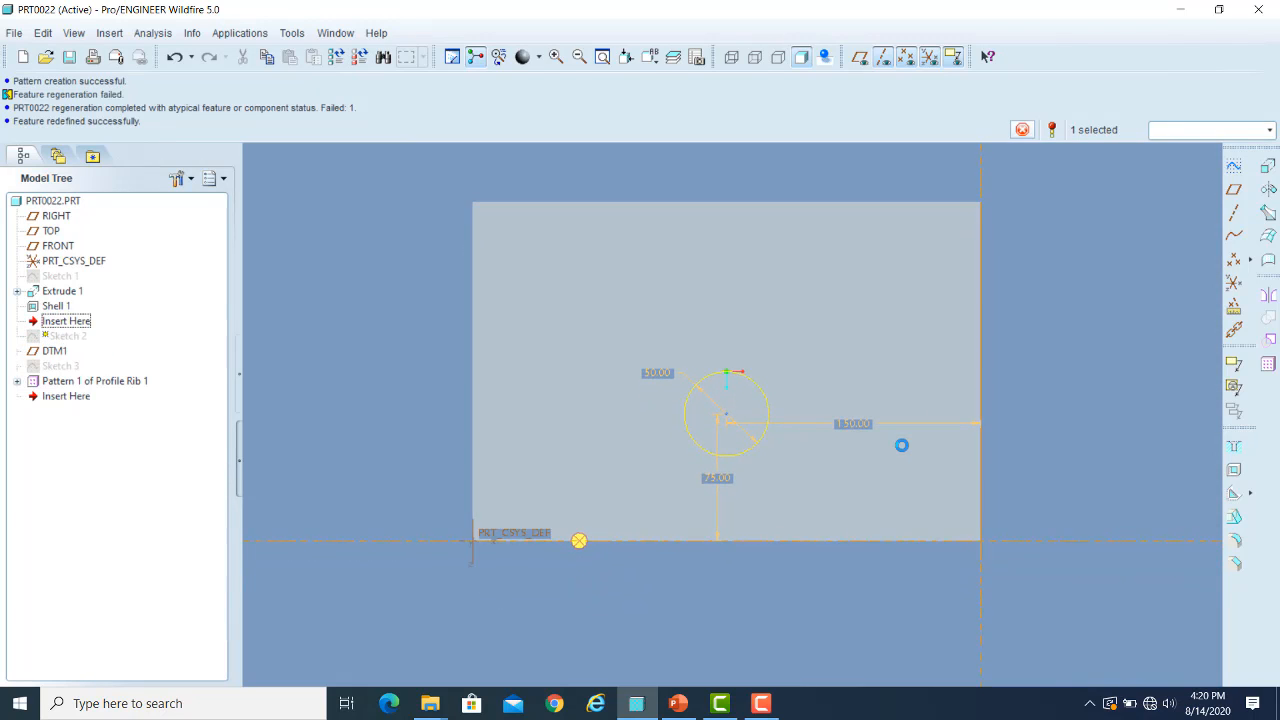
double_click(714, 483)
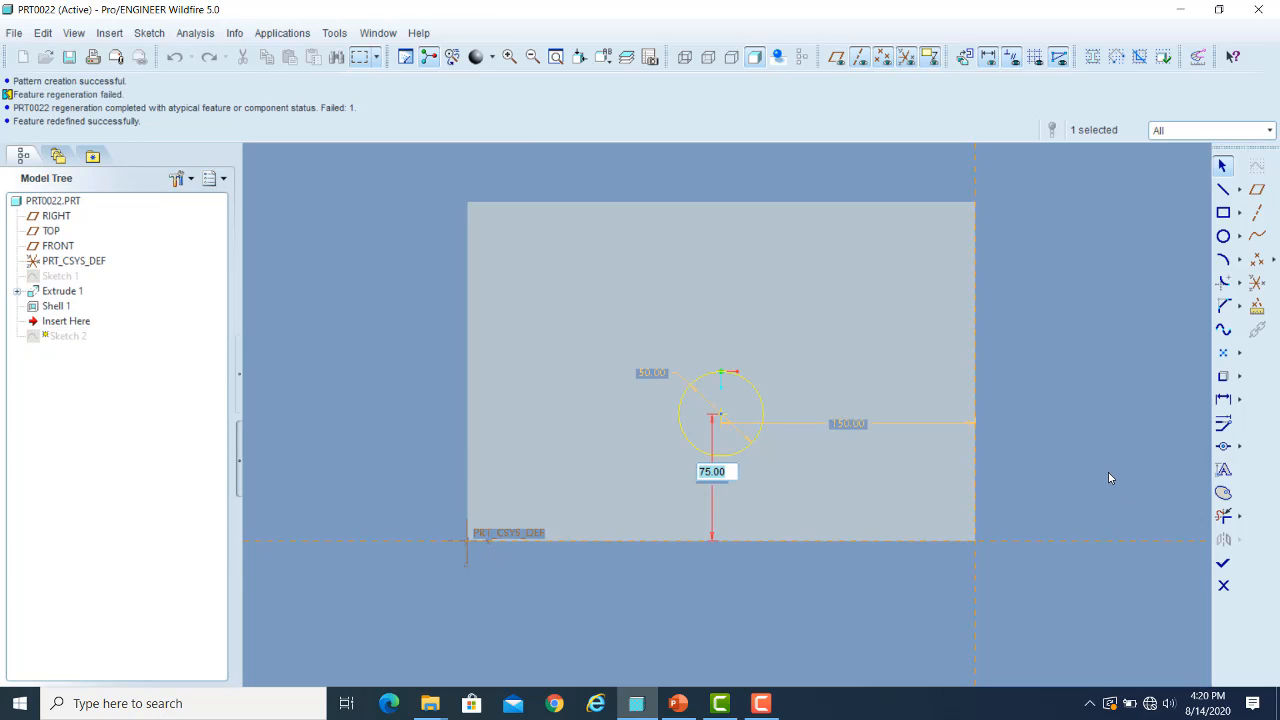
text(100)
key(Return)
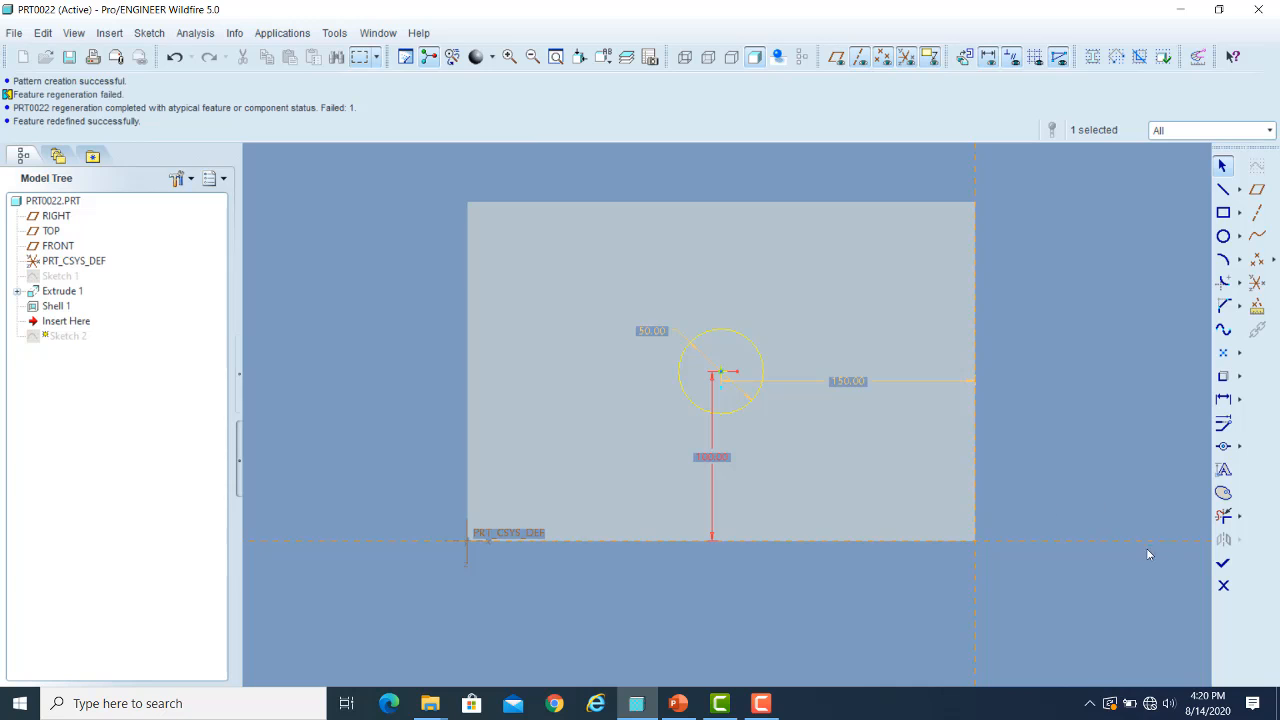
click(1222, 564)
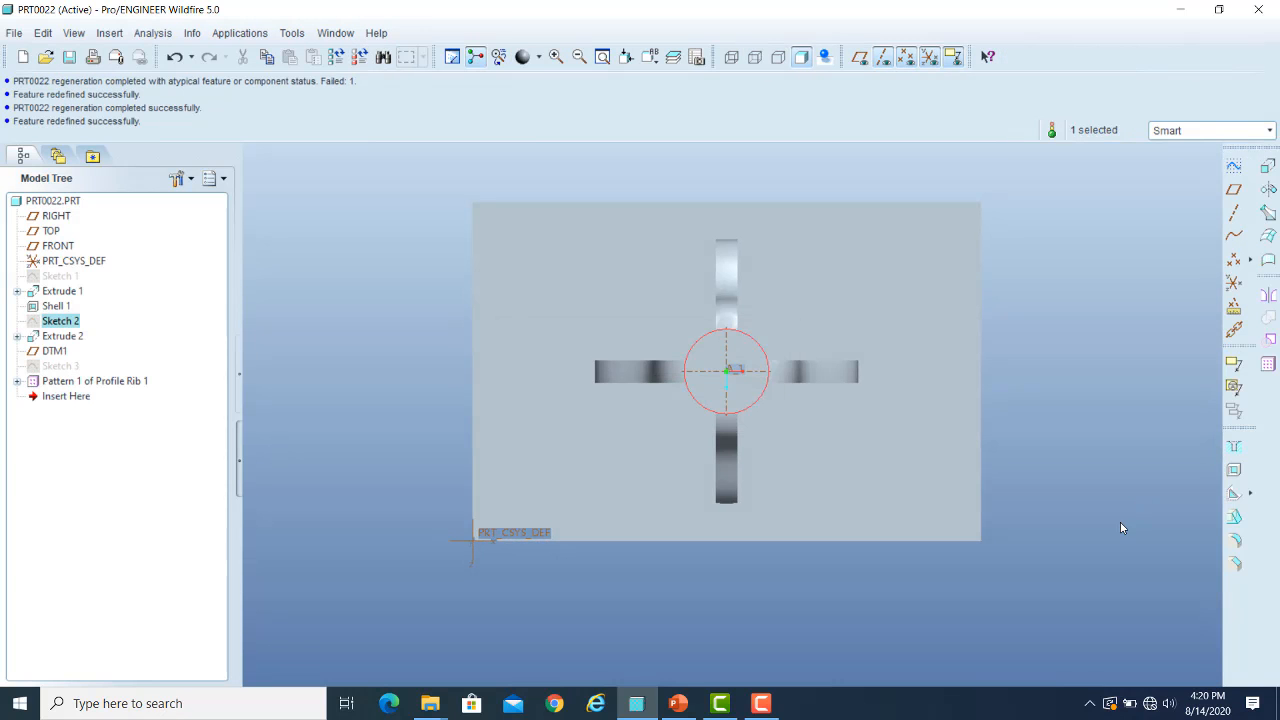
middle_drag(1049, 558, 1074, 528)
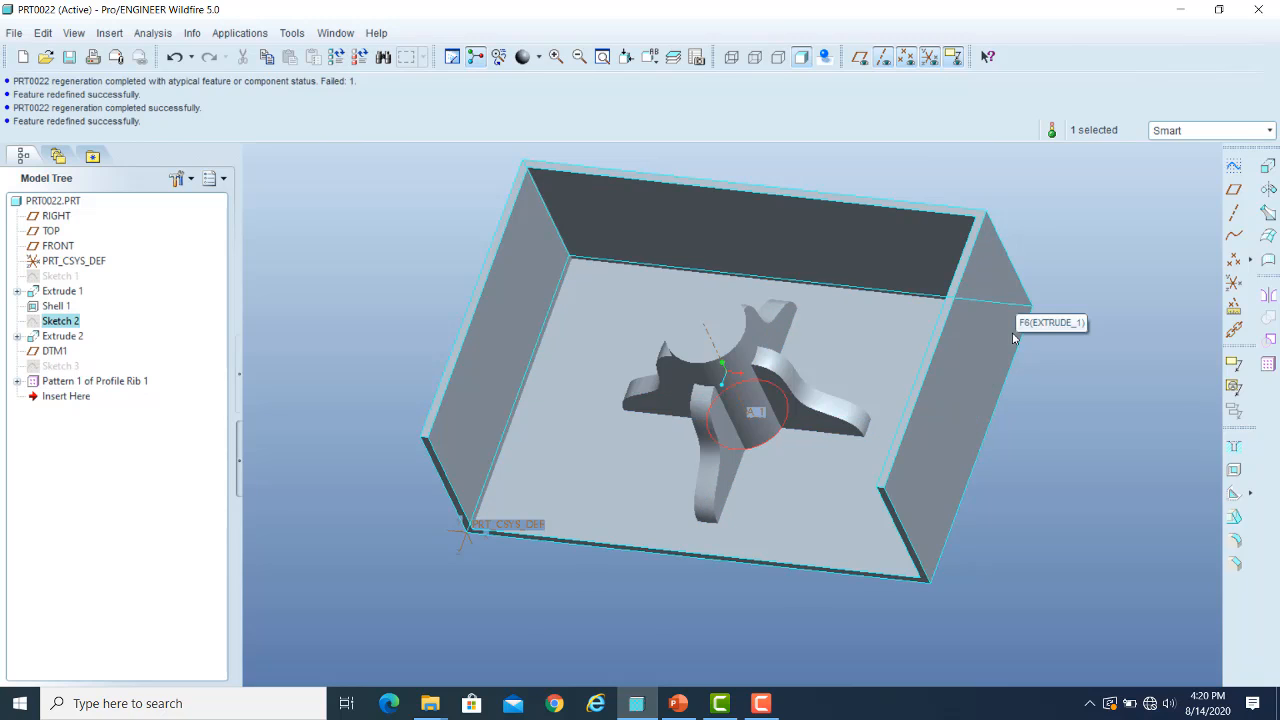
click(1250, 494)
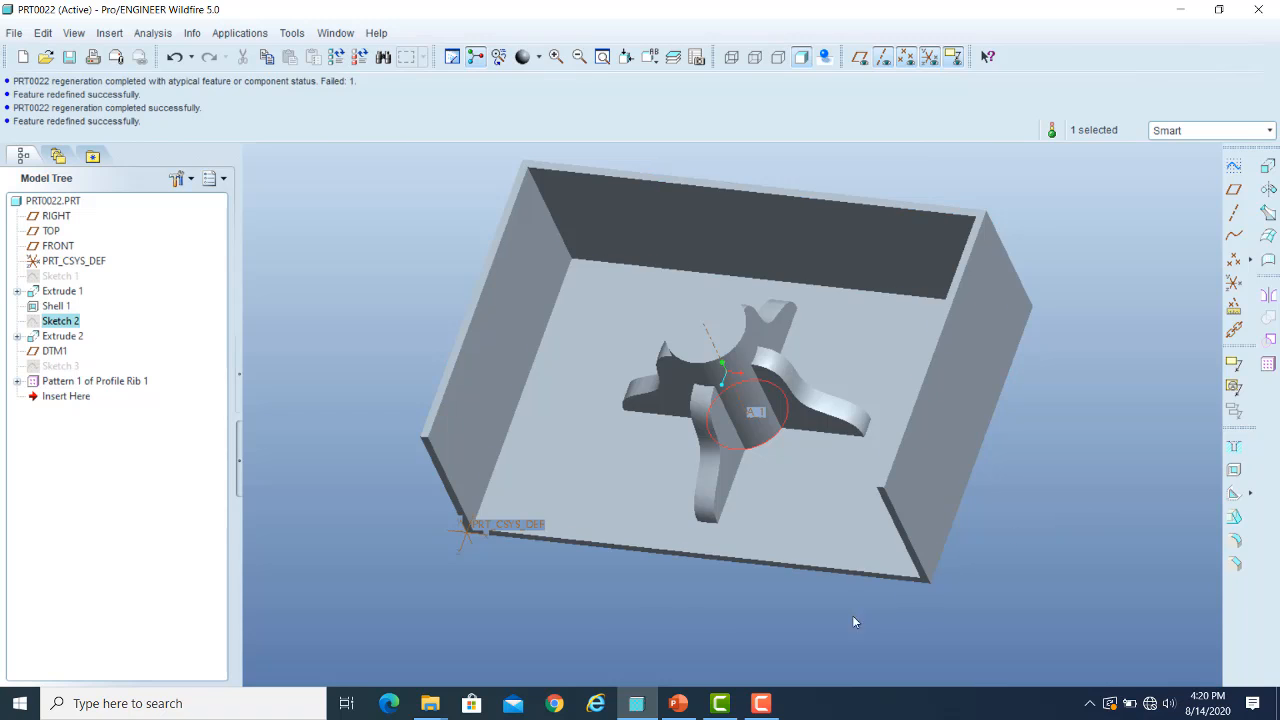
mouse_move(758, 706)
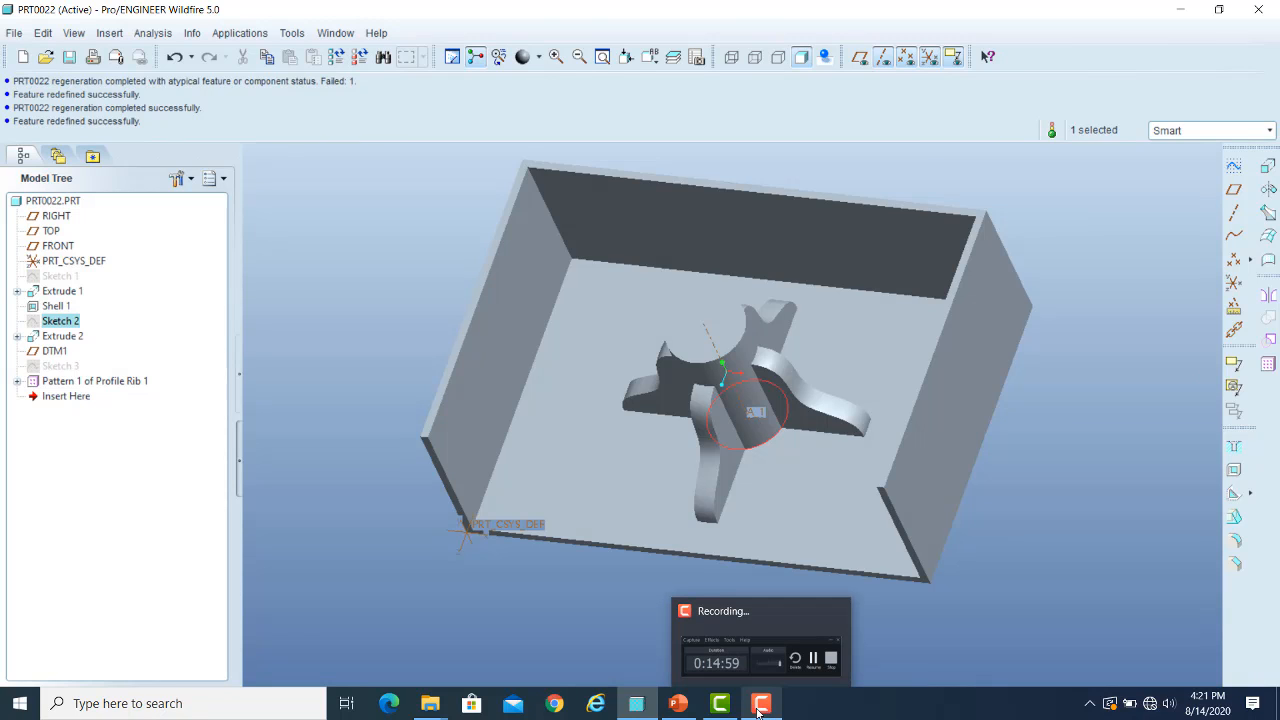
click(760, 705)
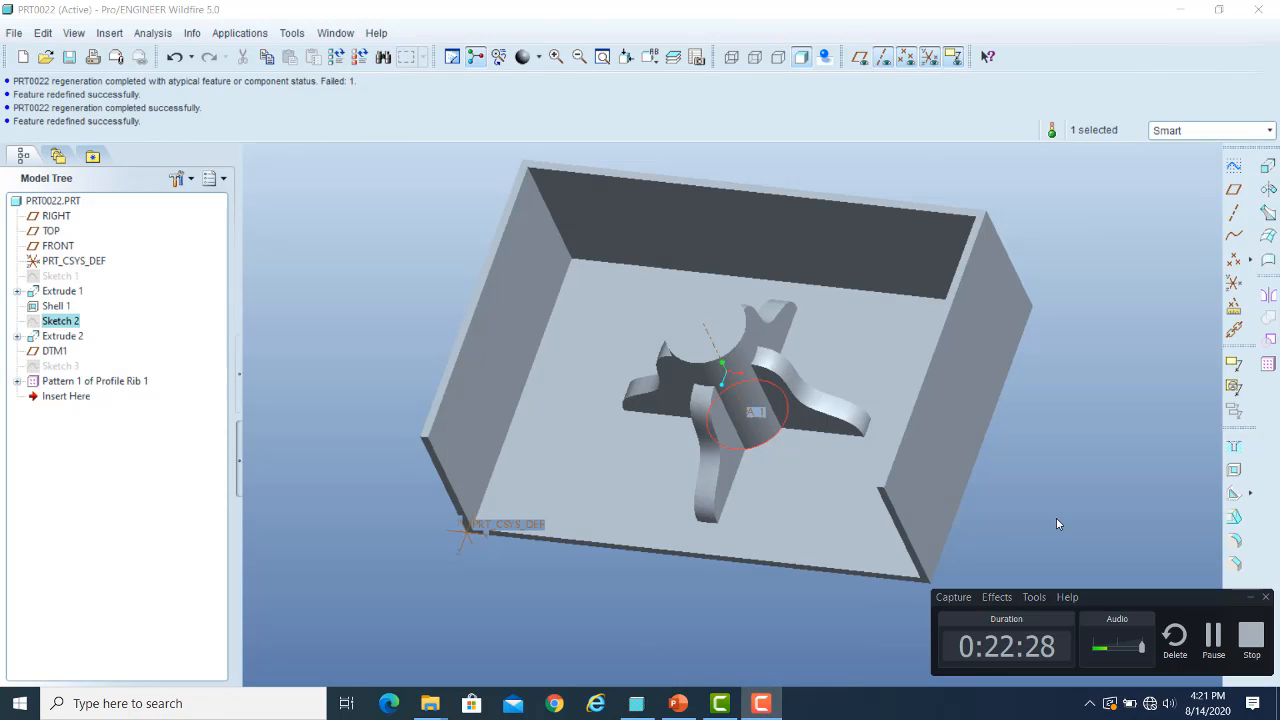